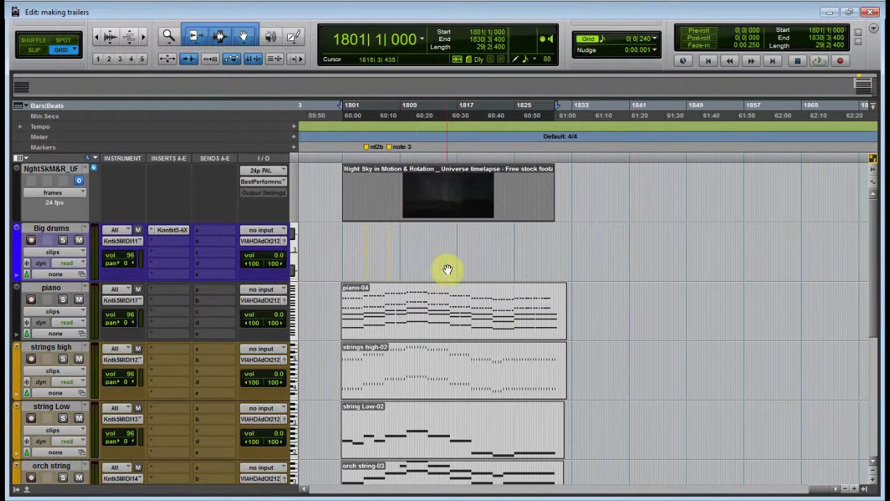
# Audition the cricket audio track in solo from around bar 1808, stop playback and remove the solo
pyautogui.scroll(-5, 459, 292)
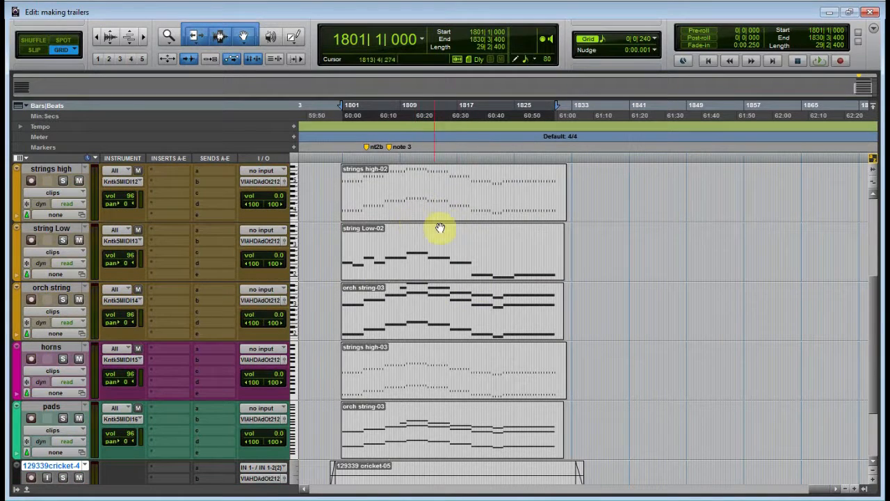
pyautogui.scroll(-3, 421, 348)
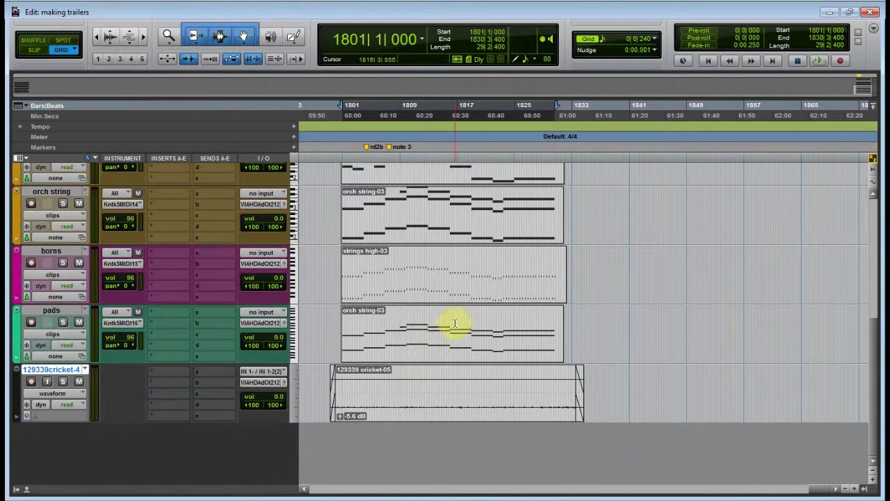
pyautogui.scroll(6, 578, 209)
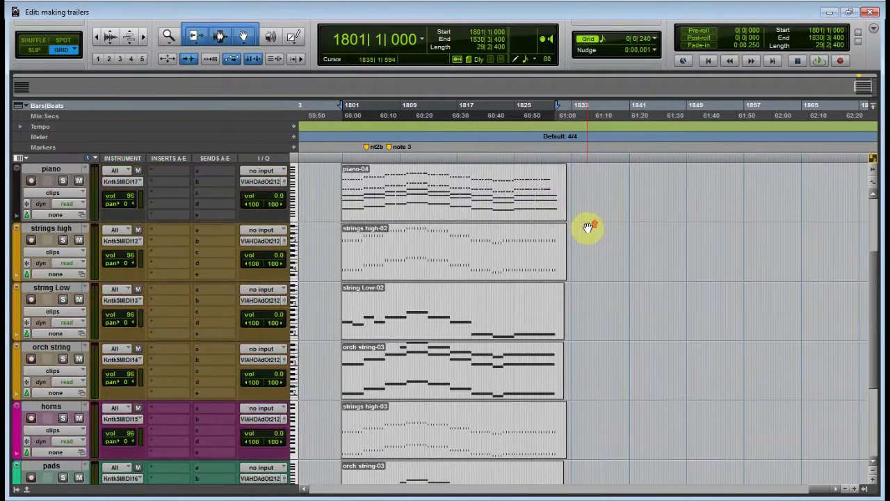
pyautogui.scroll(-2, 414, 345)
pyautogui.scroll(-4, 414, 345)
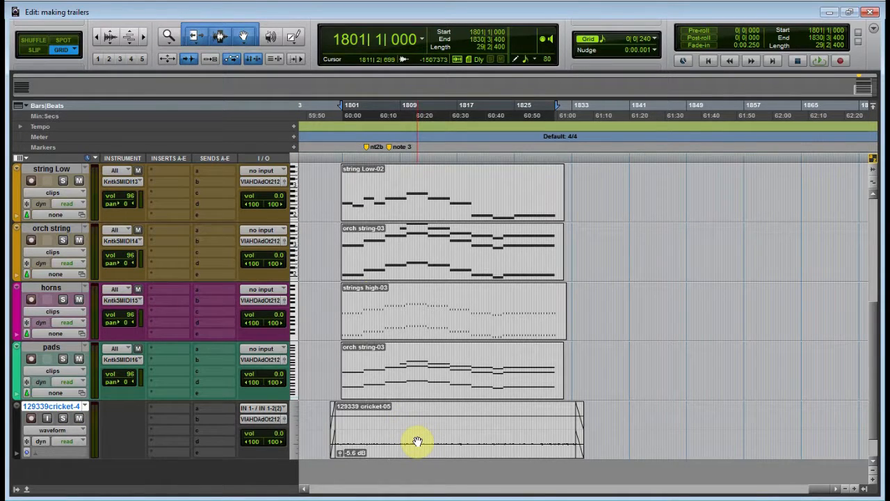
pyautogui.click(62, 418)
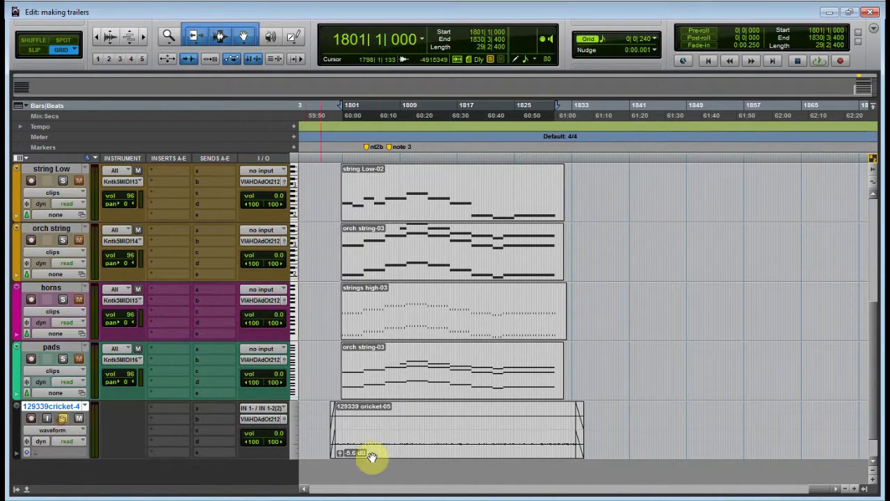
pyautogui.click(393, 416)
pyautogui.press('space')
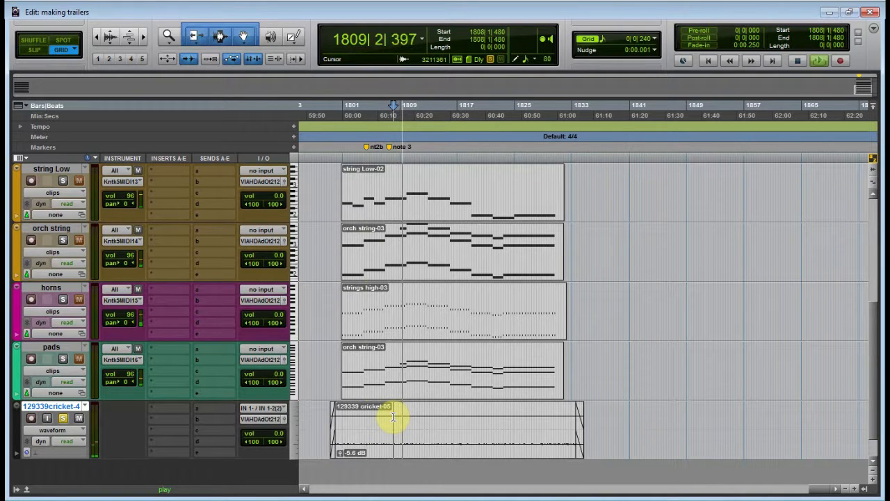
pyautogui.press('space')
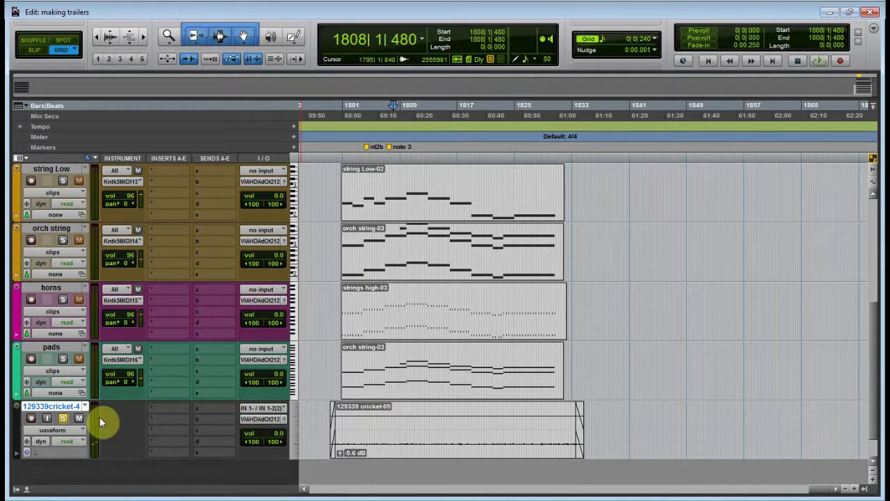
pyautogui.click(63, 419)
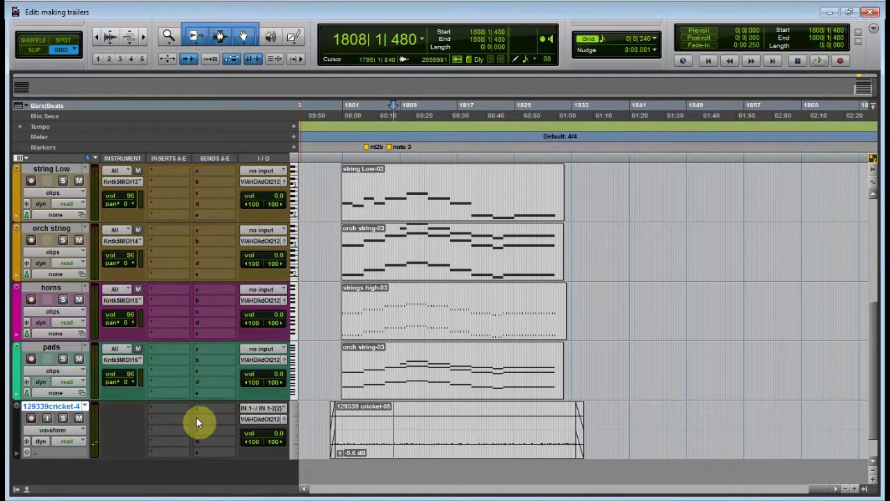
# Create 7 new stereo audio tracks with the Samples timebase beneath the cricket track
pyautogui.scroll(3, 196, 421)
pyautogui.scroll(1, 196, 421)
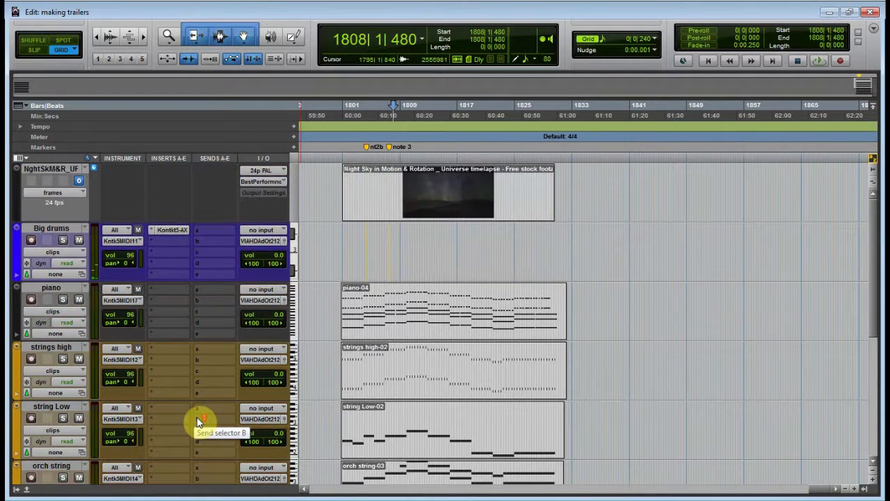
pyautogui.scroll(-1, 329, 339)
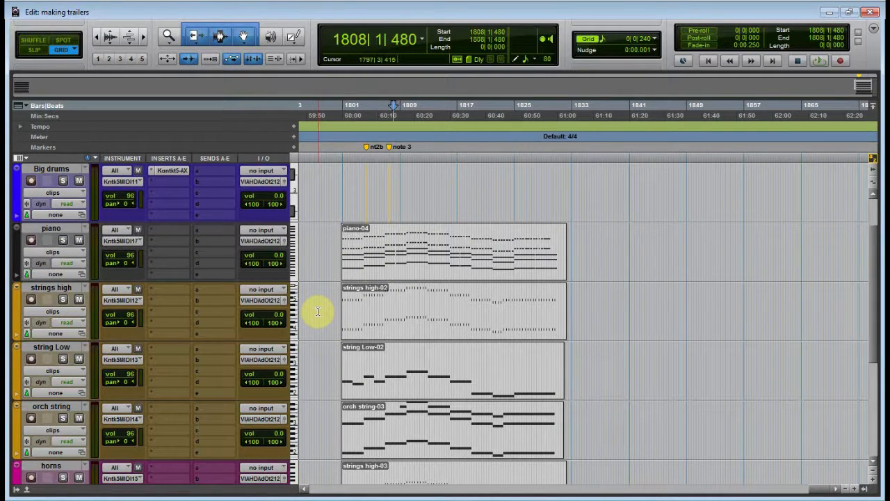
pyautogui.scroll(-1, 129, 243)
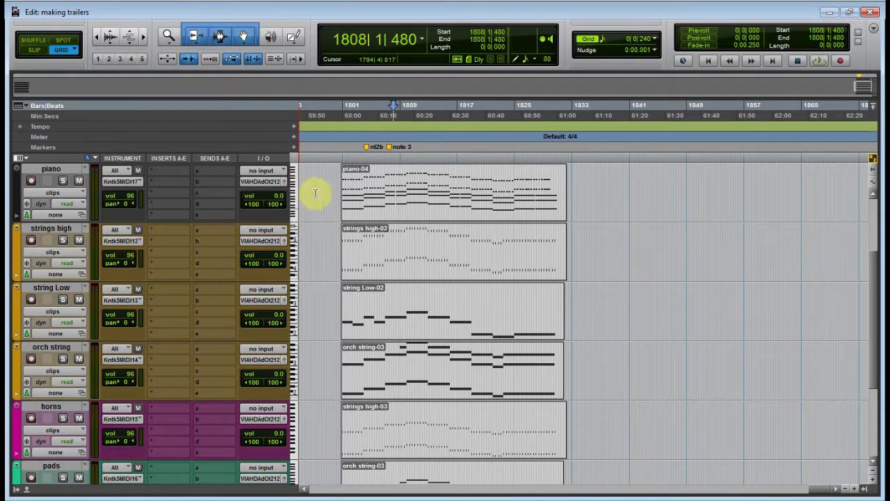
pyautogui.scroll(-3, 418, 411)
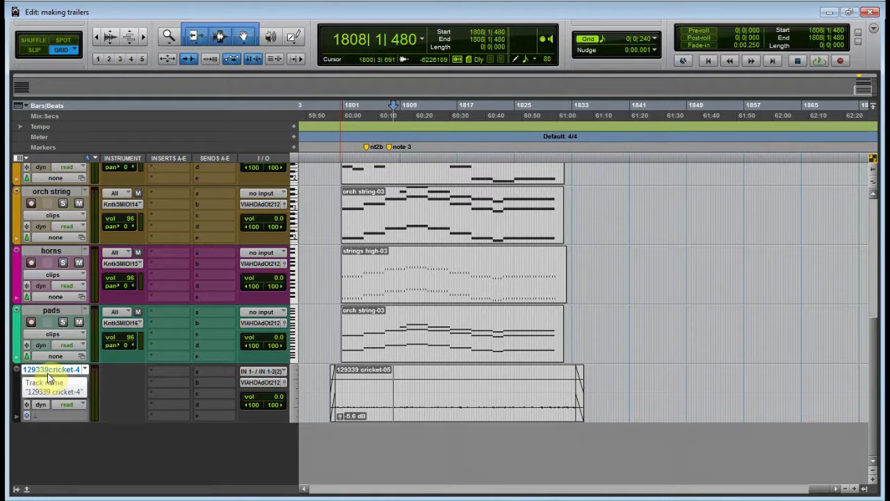
pyautogui.hotkey('ctrl', 'shift', 'n')
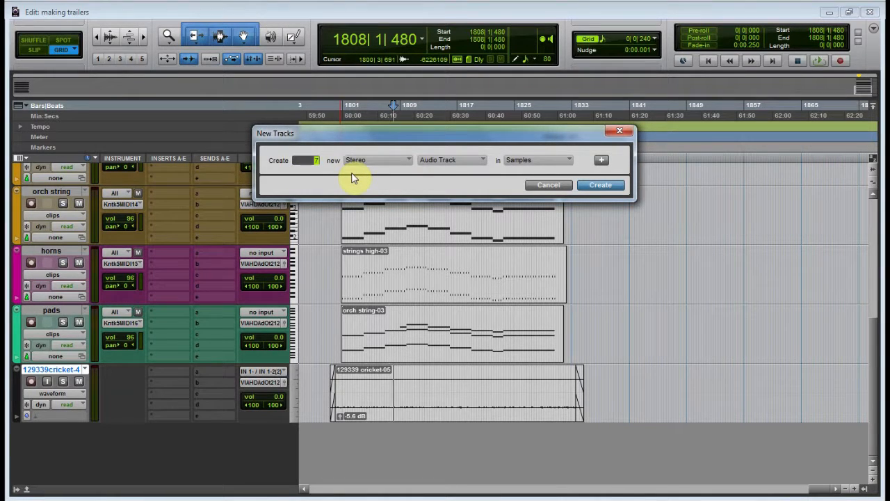
pyautogui.press('Return')
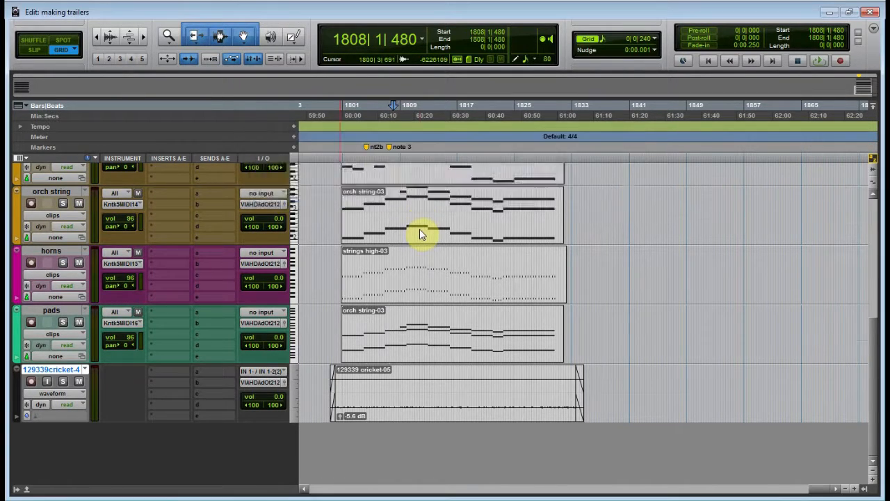
# Colour the new audio tracks purple with the track colour palette
pyautogui.scroll(5, 136, 320)
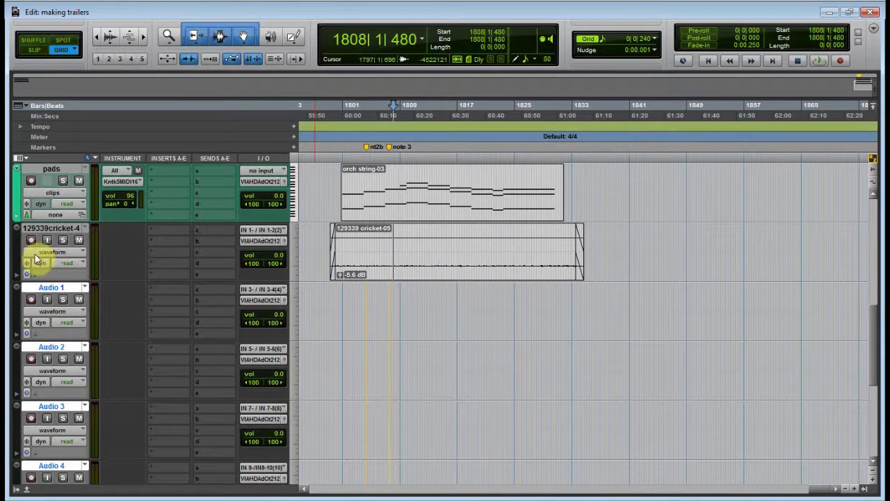
pyautogui.doubleClick(17, 304)
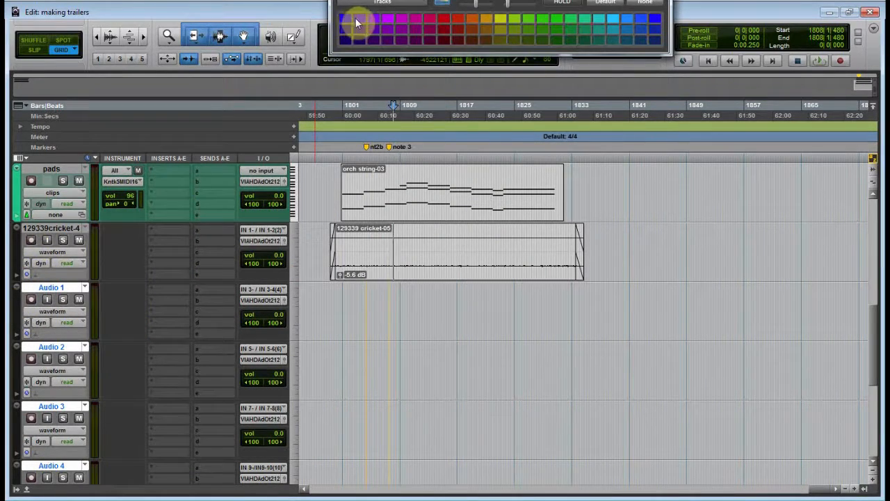
pyautogui.click(355, 23)
pyautogui.click(669, 3)
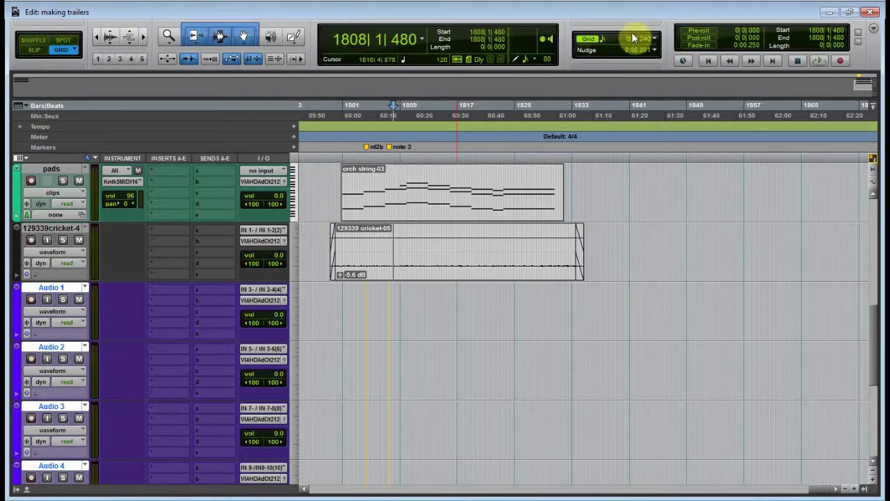
# Assign the inputs of the new audio tracks to consecutive stereo buses, starting with Bus 1-2 on Audio 1
pyautogui.scroll(3, 40, 413)
pyautogui.scroll(-3, 40, 413)
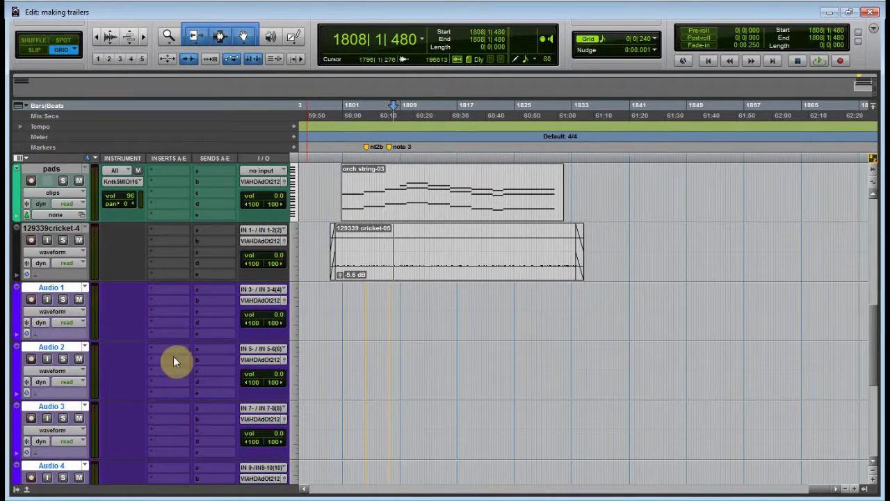
pyautogui.click(262, 288)
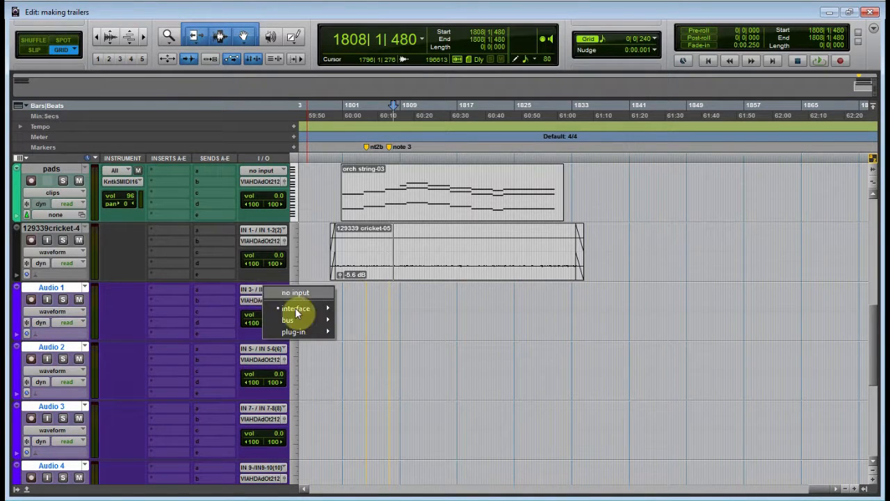
pyautogui.moveTo(314, 322)
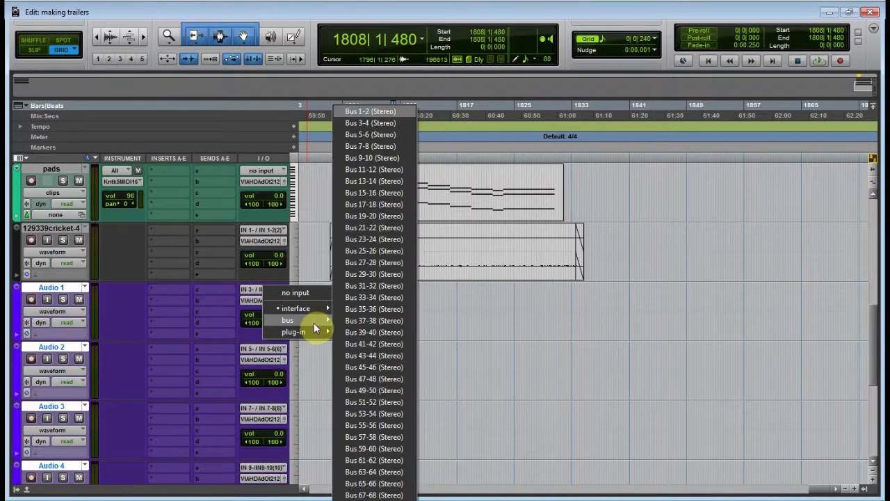
pyautogui.keyDown('ctrl'); pyautogui.keyDown('alt'); pyautogui.keyDown('shift'); pyautogui.click(372, 113); pyautogui.keyUp('shift'); pyautogui.keyUp('alt'); pyautogui.keyUp('ctrl')
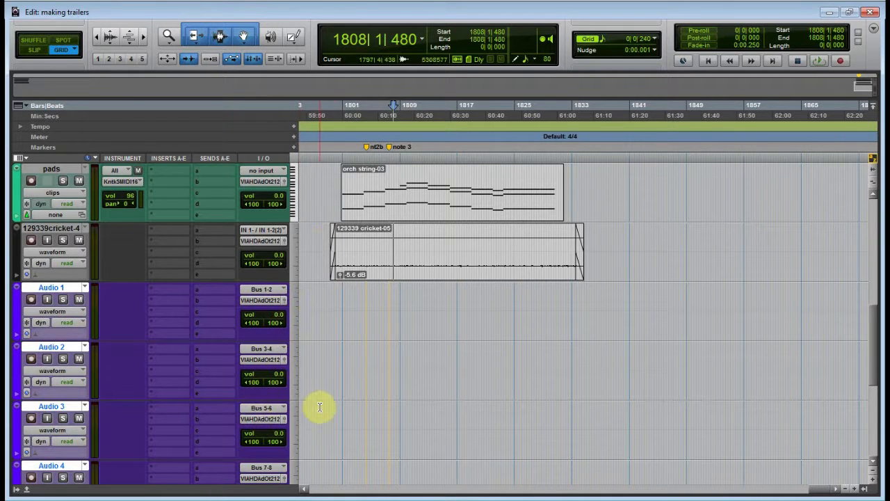
# Move the piano track below the pads track, directly above the cricket track
pyautogui.scroll(-3, 325, 401)
pyautogui.scroll(4, 164, 379)
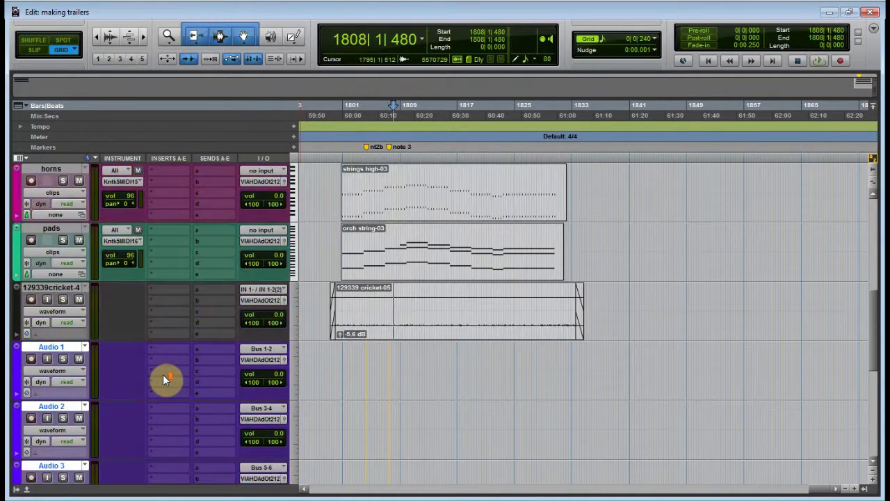
pyautogui.scroll(6, 115, 381)
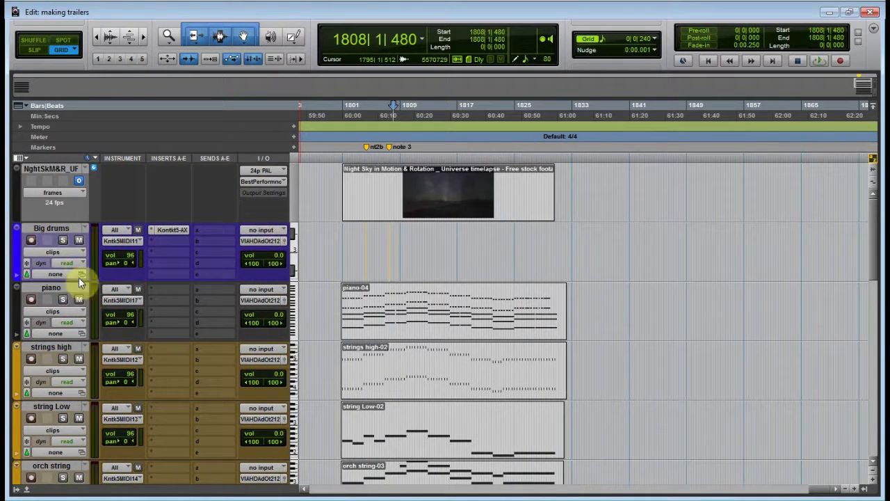
pyautogui.scroll(-3, 49, 348)
pyautogui.scroll(3, 49, 372)
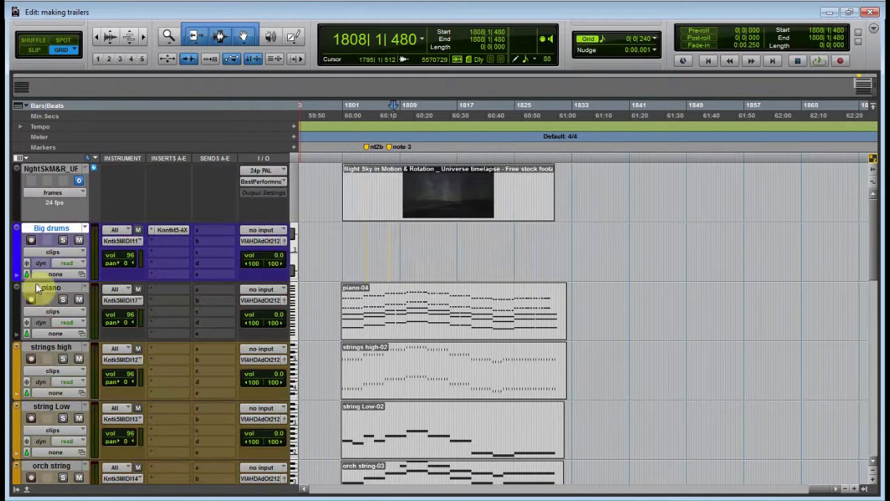
pyautogui.scroll(-5, 46, 389)
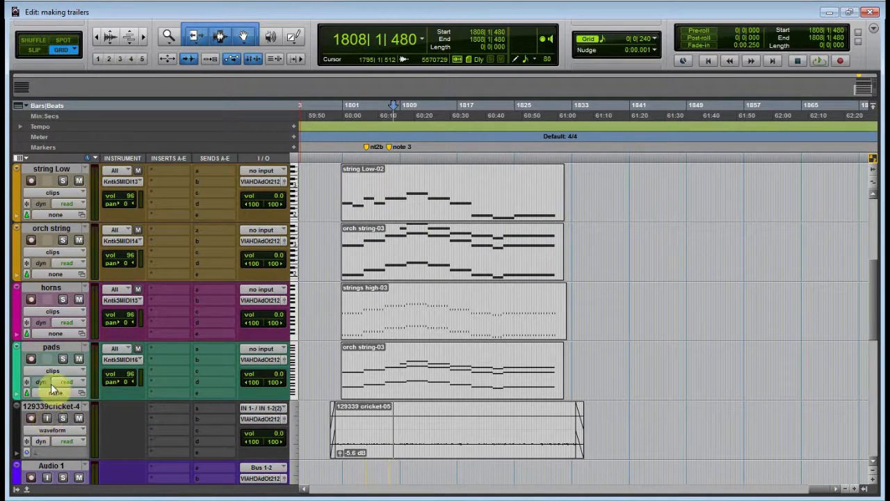
pyautogui.scroll(5, 163, 344)
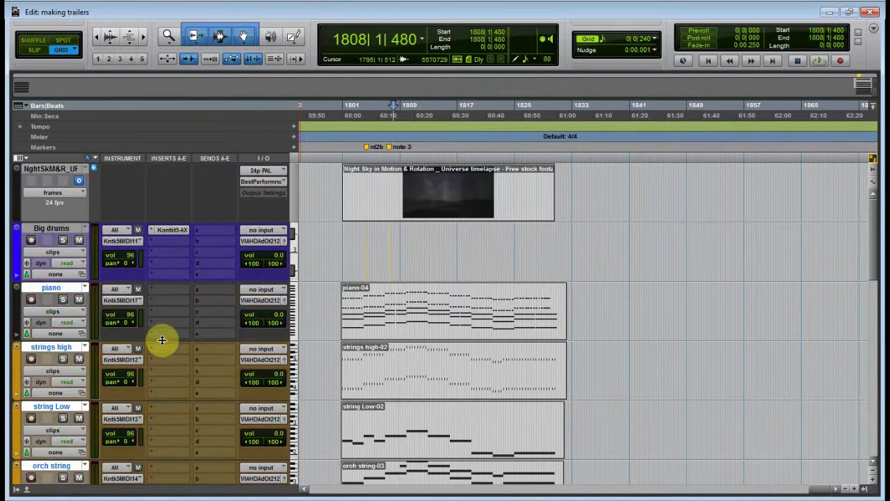
pyautogui.click(42, 290)
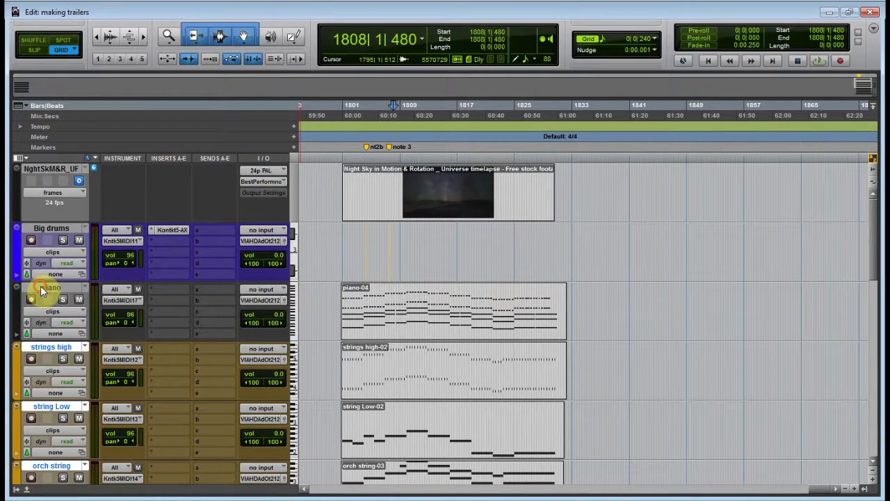
pyautogui.moveTo(42, 290); pyautogui.dragTo(39, 362)
pyautogui.scroll(5, 69, 299)
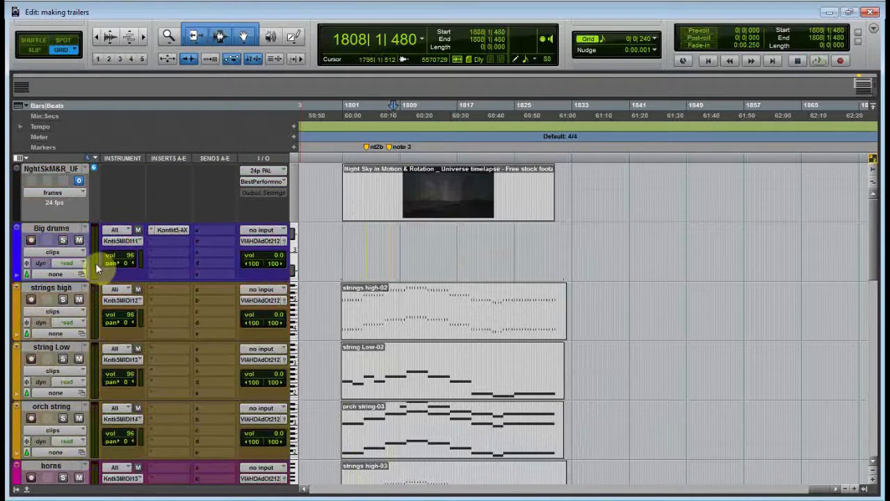
# Select only the piano track and colour it yellow
pyautogui.click(47, 297)
pyautogui.scroll(-3, 64, 413)
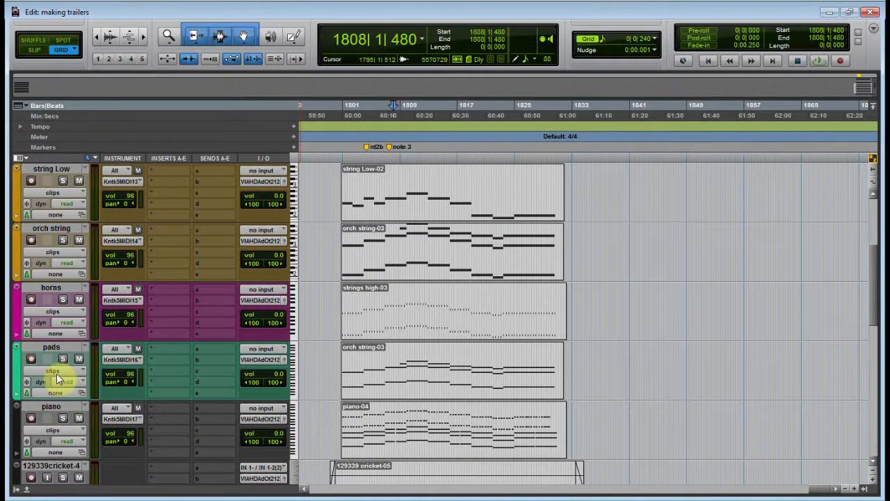
pyautogui.click(49, 415)
pyautogui.doubleClick(26, 419)
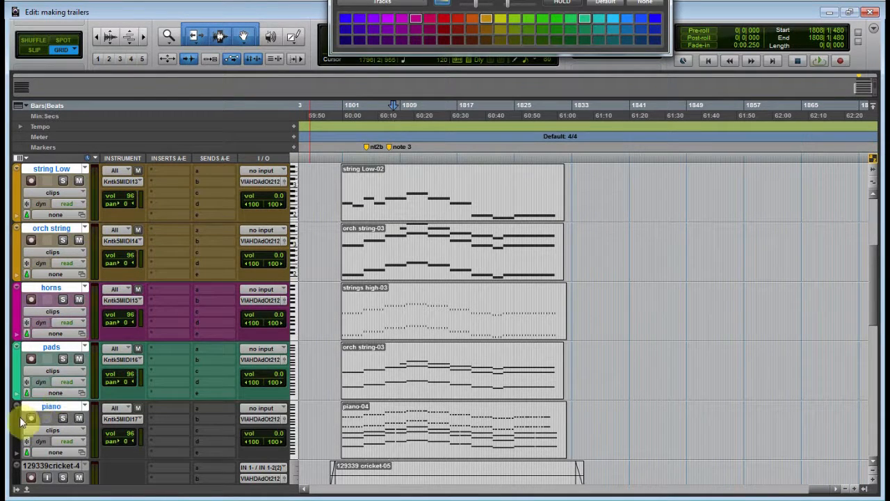
pyautogui.click(46, 409)
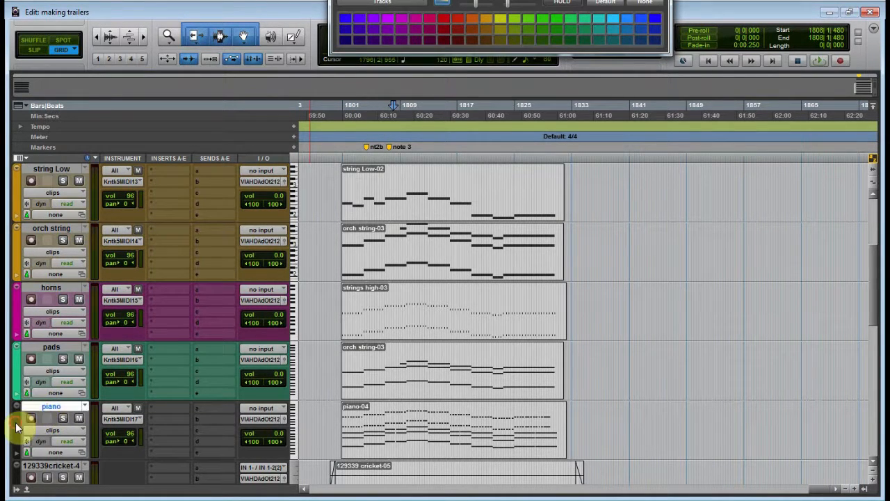
pyautogui.click(500, 19)
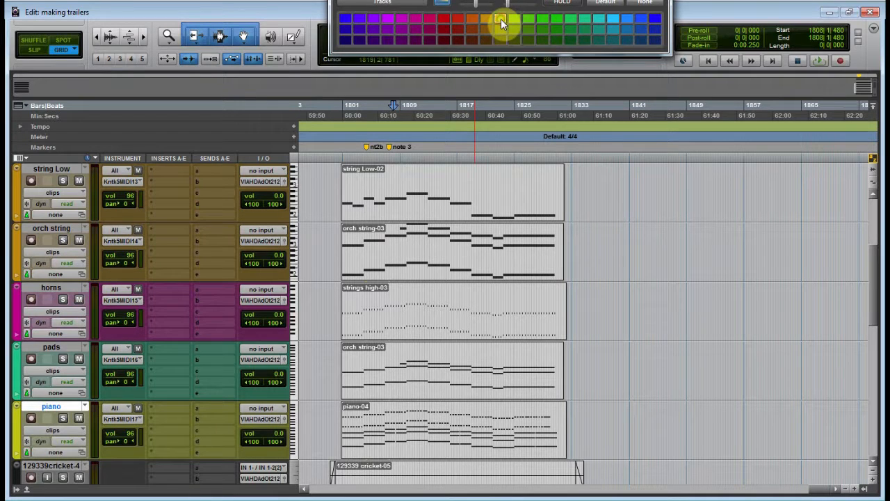
# Select the instrument tracks from strings high through piano and open the Kontakt 5 plug-in on the Big drums track
pyautogui.scroll(3, 97, 325)
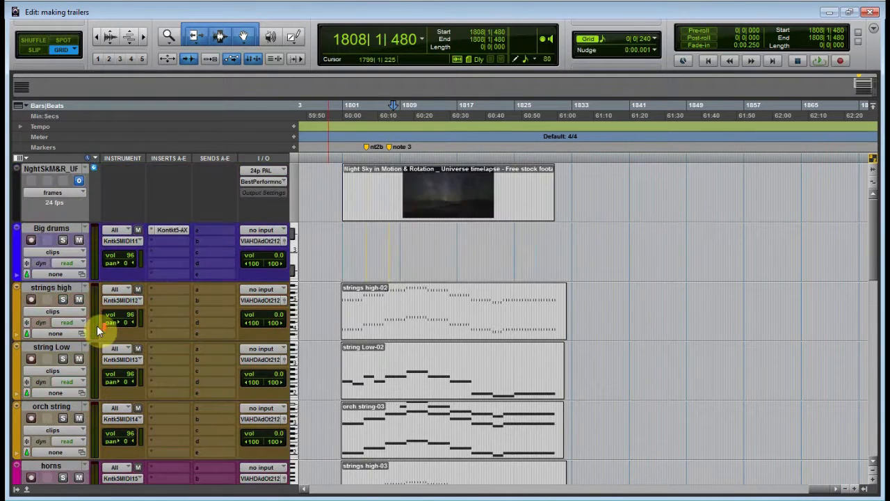
pyautogui.keyDown('shift'); pyautogui.click(43, 293); pyautogui.keyUp('shift')
pyautogui.click(260, 319)
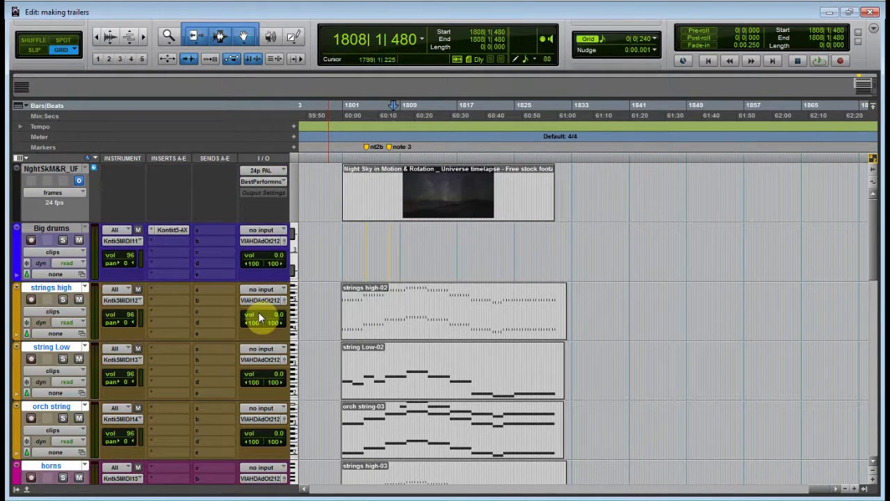
pyautogui.click(166, 230)
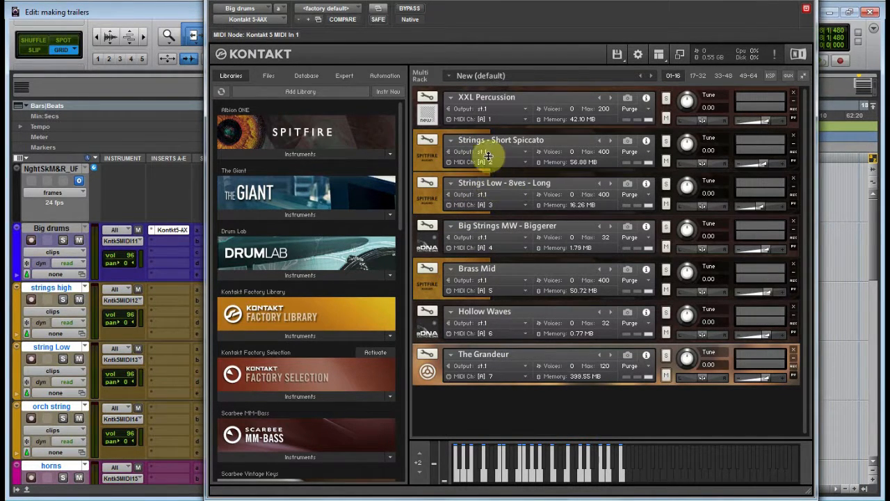
# Route Strings - Short Spiccato to output st.2, Strings Low - 8ves - Long to st.3 and Big Strings MW - Biggerer to st.4
pyautogui.click(520, 151)
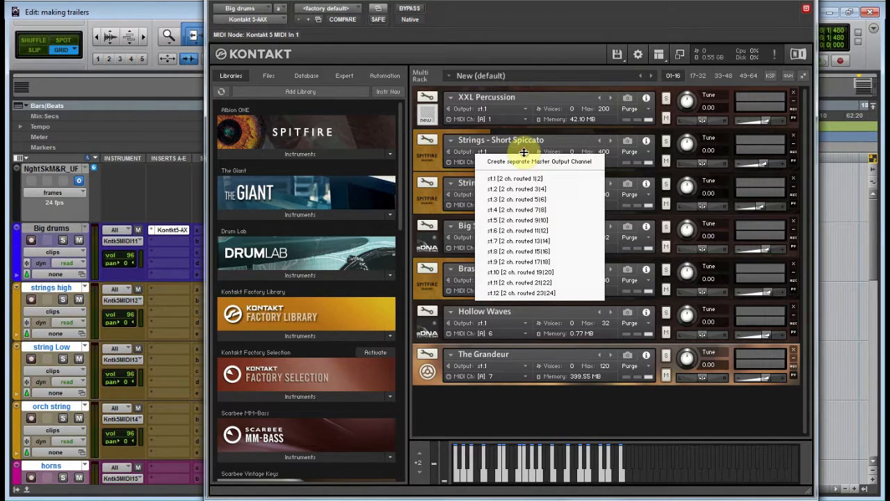
pyautogui.click(517, 188)
pyautogui.click(503, 194)
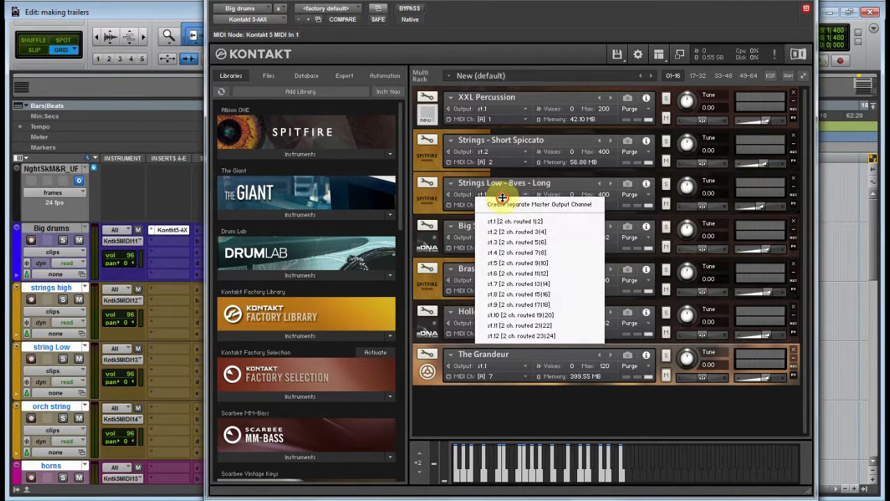
pyautogui.click(505, 242)
pyautogui.click(506, 238)
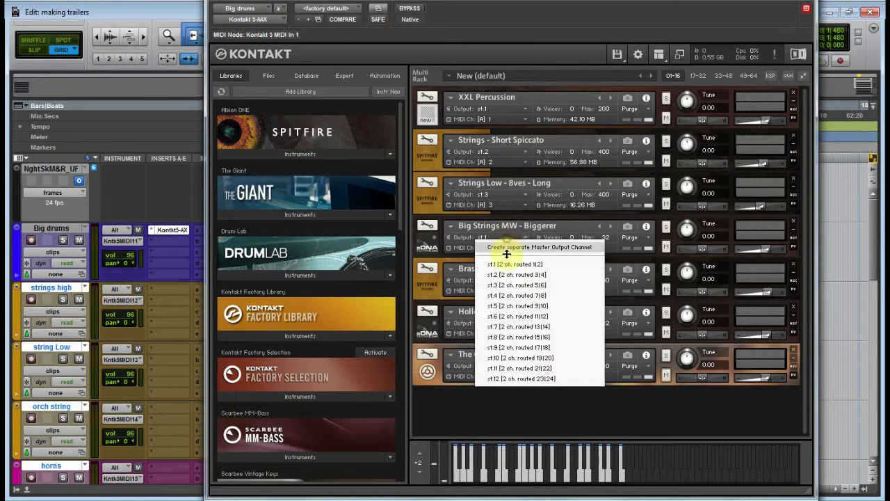
pyautogui.click(506, 295)
# Route Brass Mid to output st.5, Hollow Waves to st.6 and The Grandeur to st.7, and close the Kontakt window
pyautogui.click(502, 282)
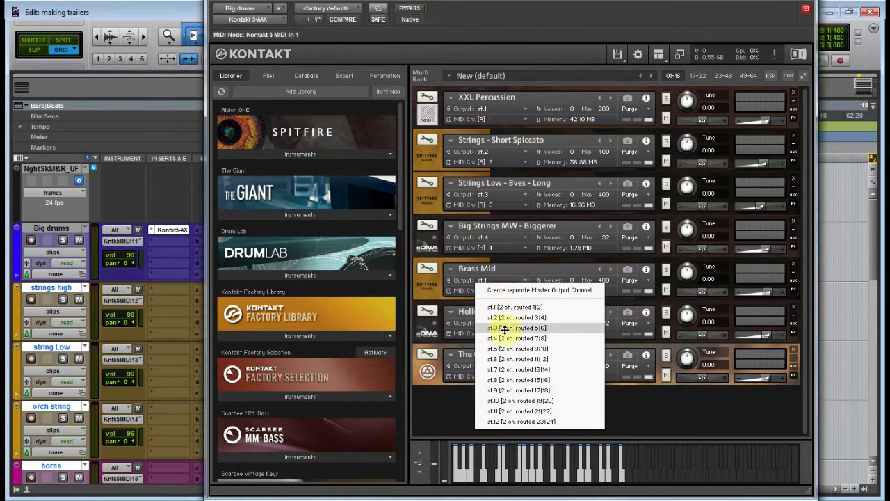
pyautogui.click(505, 341)
pyautogui.click(500, 322)
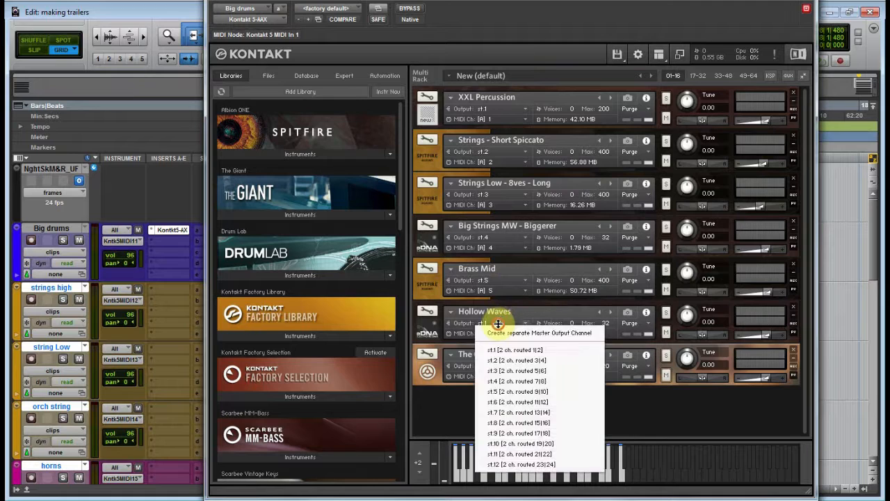
pyautogui.click(500, 401)
pyautogui.click(499, 366)
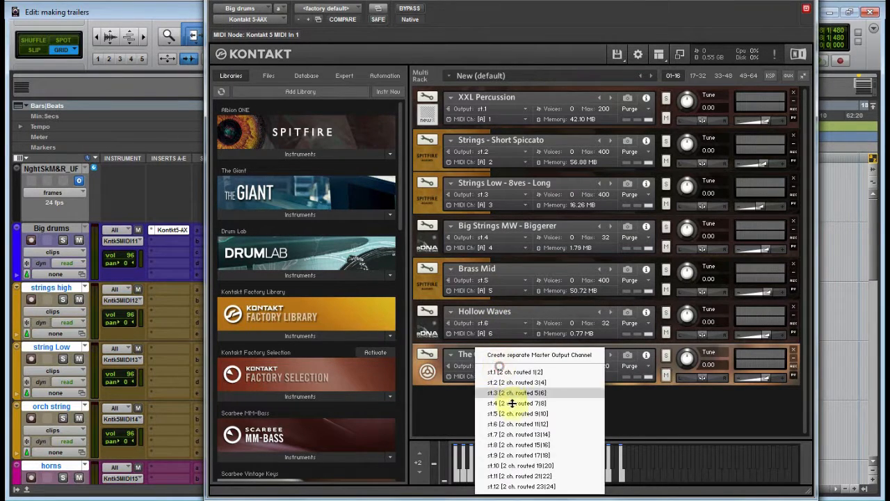
pyautogui.click(509, 436)
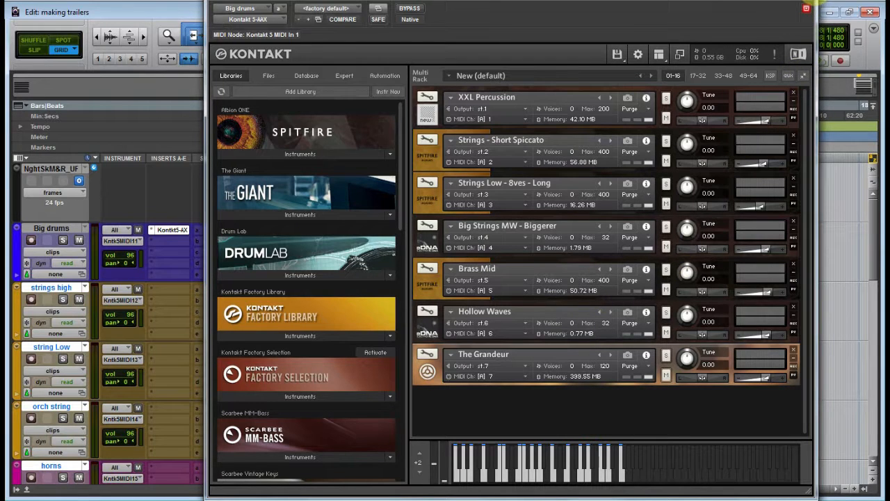
pyautogui.click(805, 8)
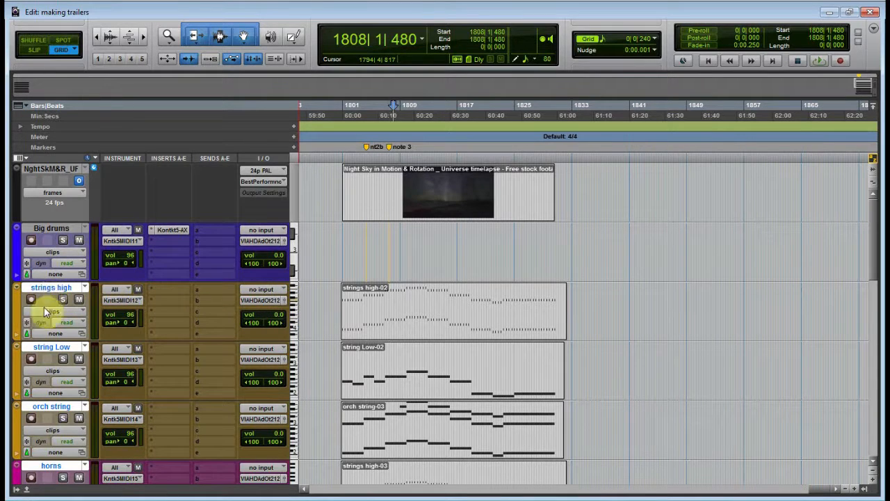
# Assign the inputs of the selected instrument tracks to consecutive Kontakt plug-in outputs, from st.2 on strings high through st.7 on piano
pyautogui.scroll(-4, 61, 376)
pyautogui.scroll(3, 62, 376)
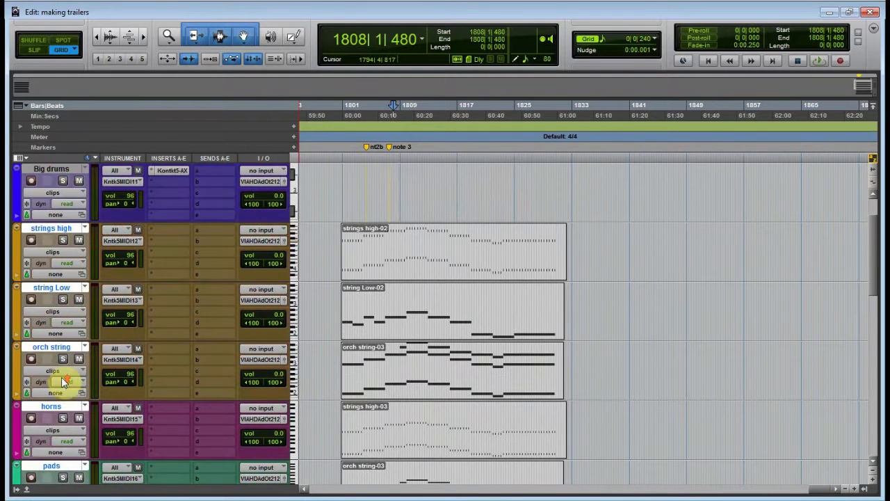
pyautogui.click(266, 235)
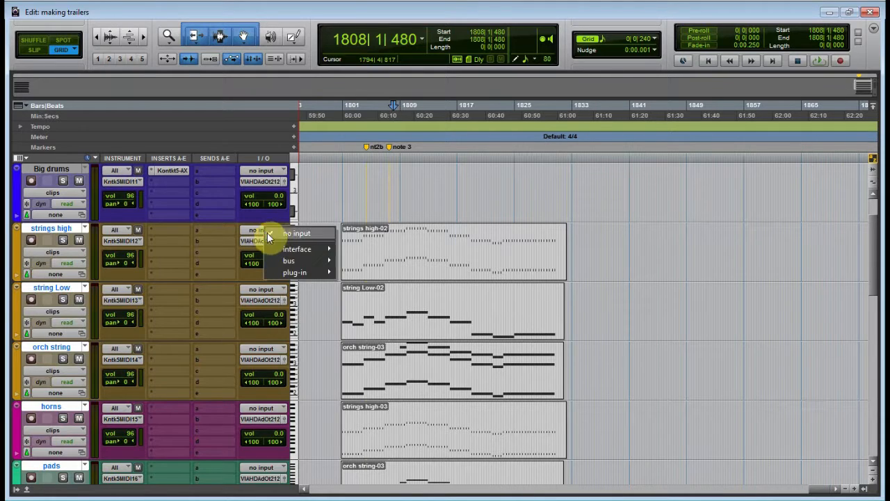
pyautogui.moveTo(287, 272)
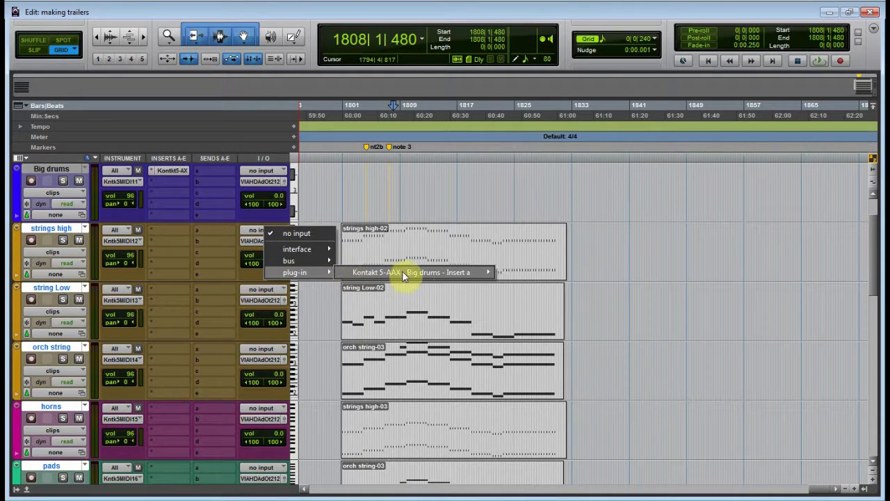
pyautogui.moveTo(477, 272)
pyautogui.click(525, 273)
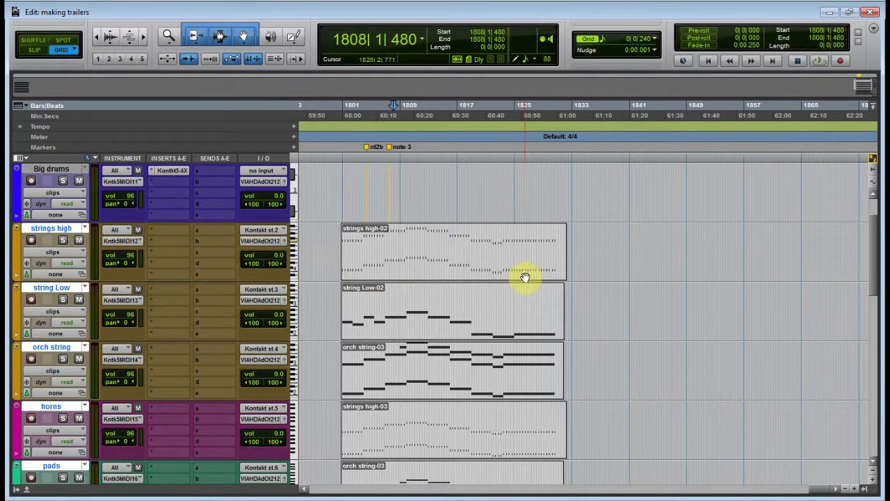
pyautogui.scroll(-3, 323, 344)
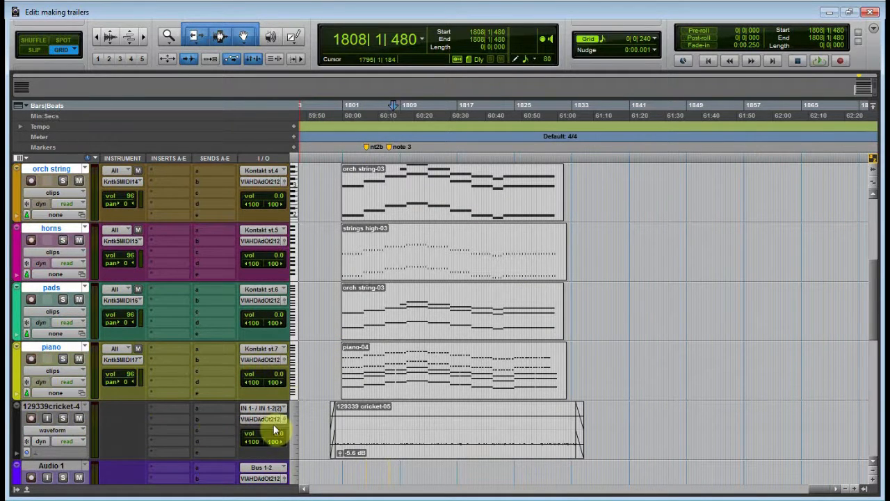
pyautogui.scroll(4, 297, 328)
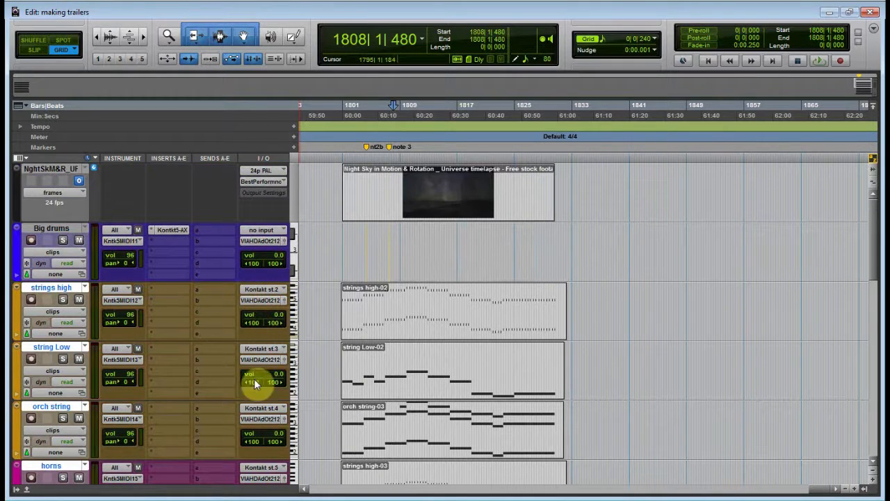
# Assign the outputs of the selected instrument tracks to consecutive stereo buses, from Bus 1-2 on strings high through Bus 11-12 on piano
pyautogui.scroll(-2, 253, 459)
pyautogui.scroll(-4, 253, 467)
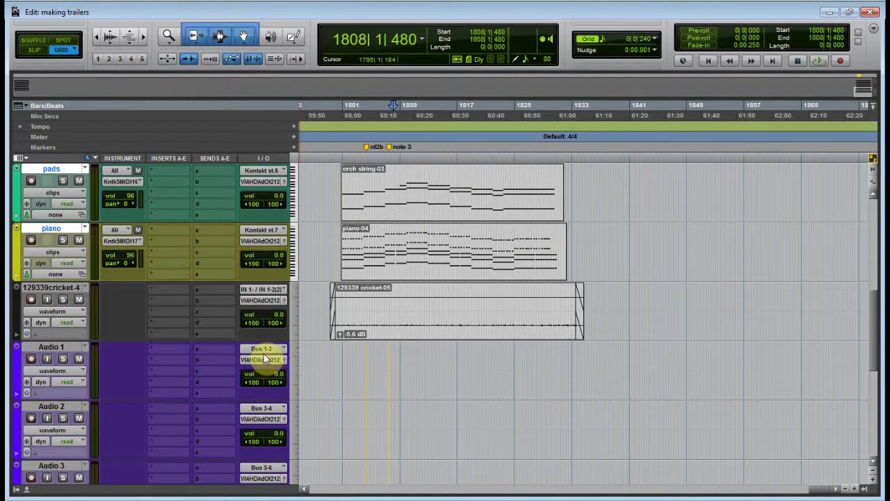
pyautogui.scroll(5, 278, 320)
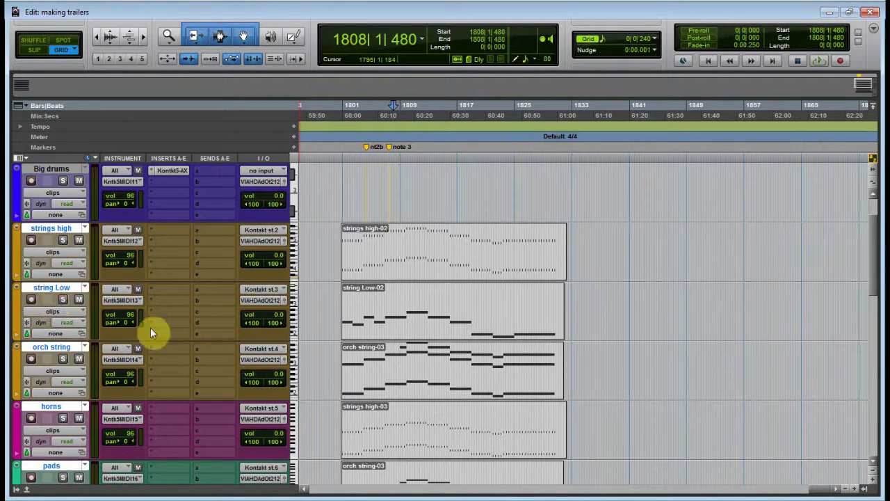
pyautogui.click(256, 240)
pyautogui.moveTo(279, 275)
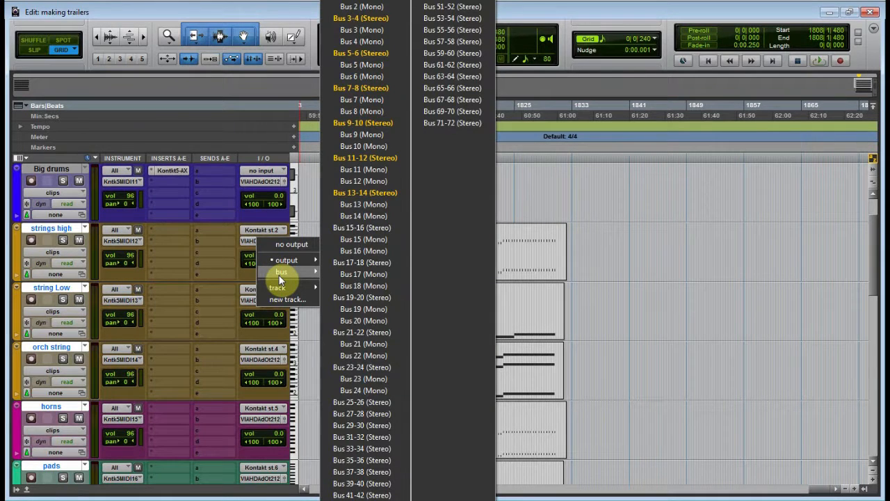
pyautogui.click(396, 4)
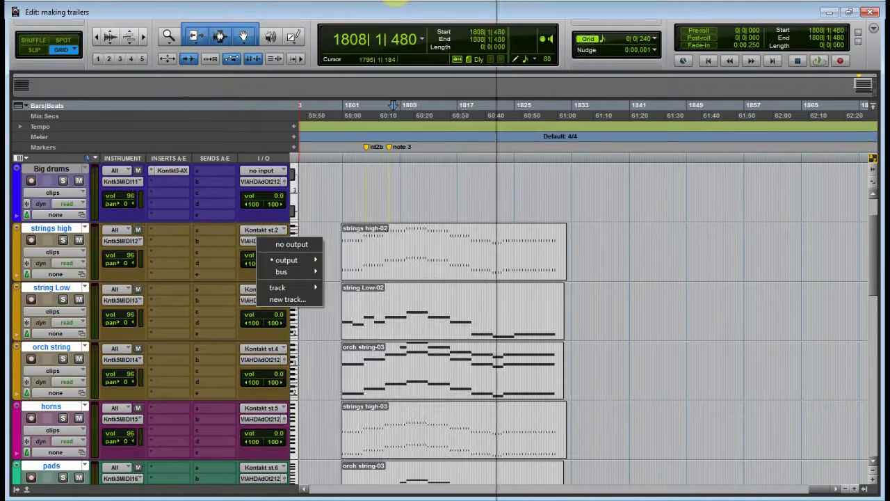
pyautogui.scroll(-2, 306, 278)
pyautogui.scroll(-5, 318, 324)
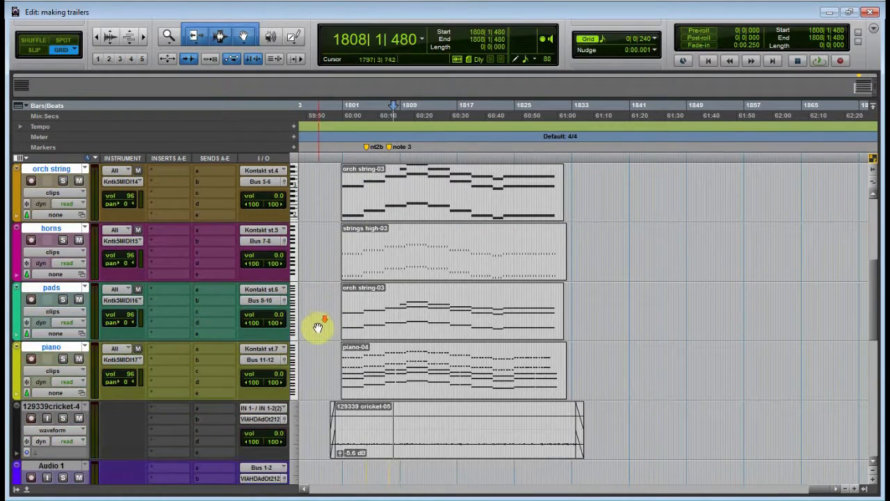
pyautogui.scroll(5, 308, 342)
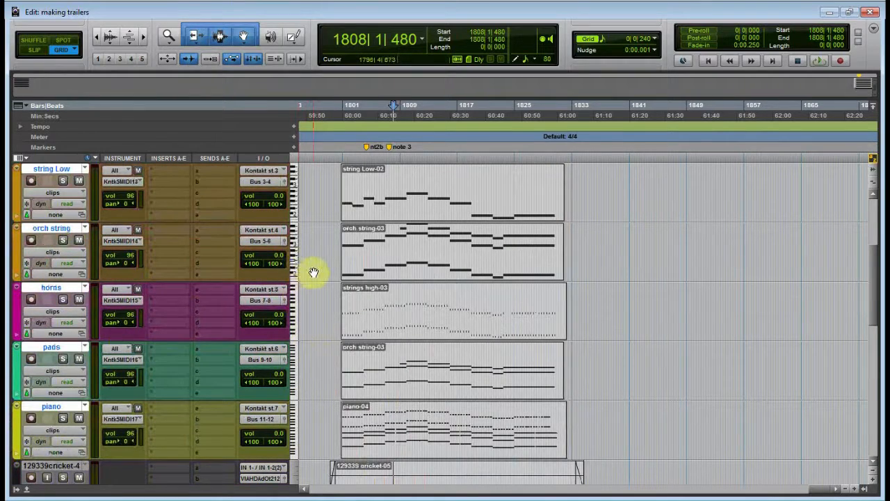
# Show the mixer and select the audio tracks from Audio 1 through Audio 7
pyautogui.hotkey('ctrl', '=')
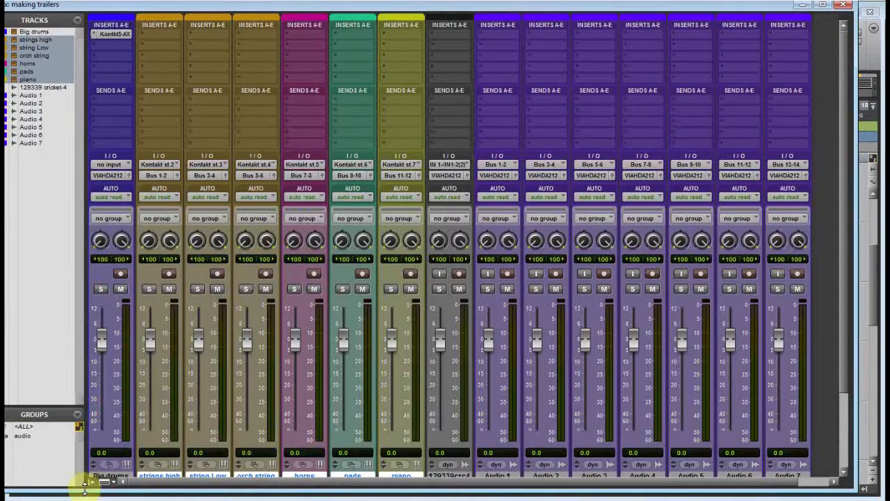
pyautogui.moveTo(99, 481); pyautogui.dragTo(119, 480)
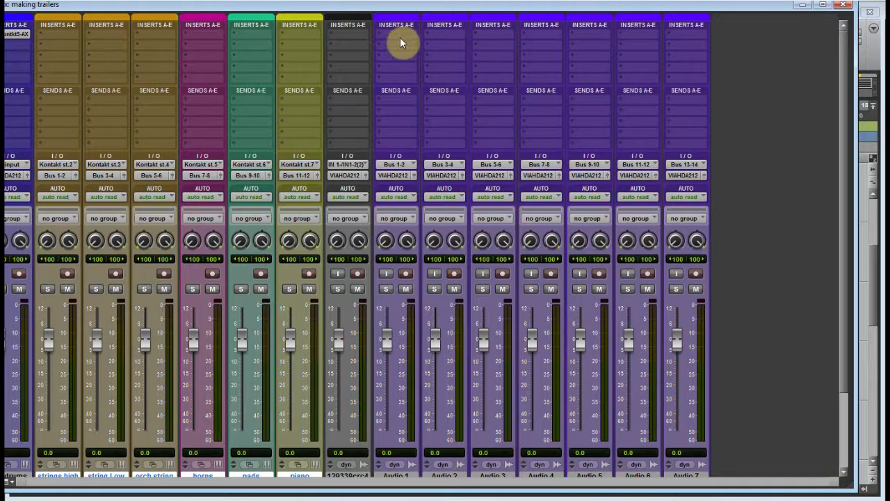
pyautogui.scroll(-3, 406, 160)
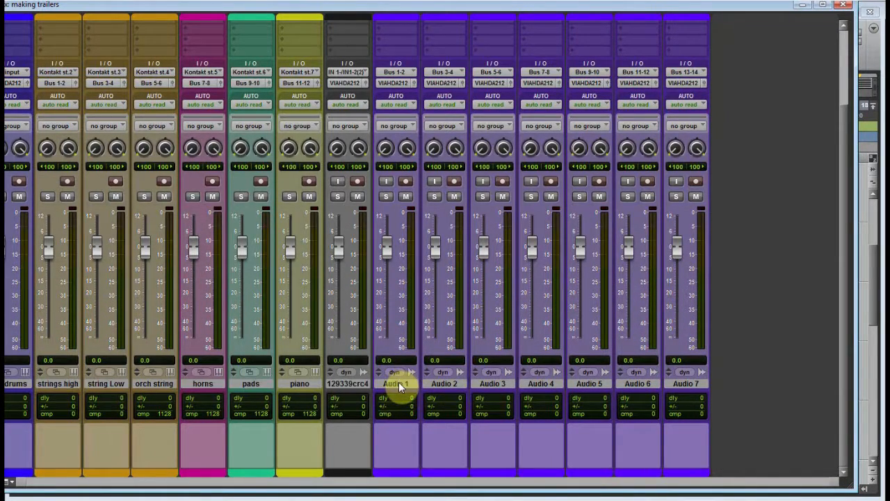
pyautogui.doubleClick(398, 384)
pyautogui.click(471, 252)
pyautogui.click(391, 382)
pyautogui.keyDown('shift'); pyautogui.click(686, 383); pyautogui.keyUp('shift')
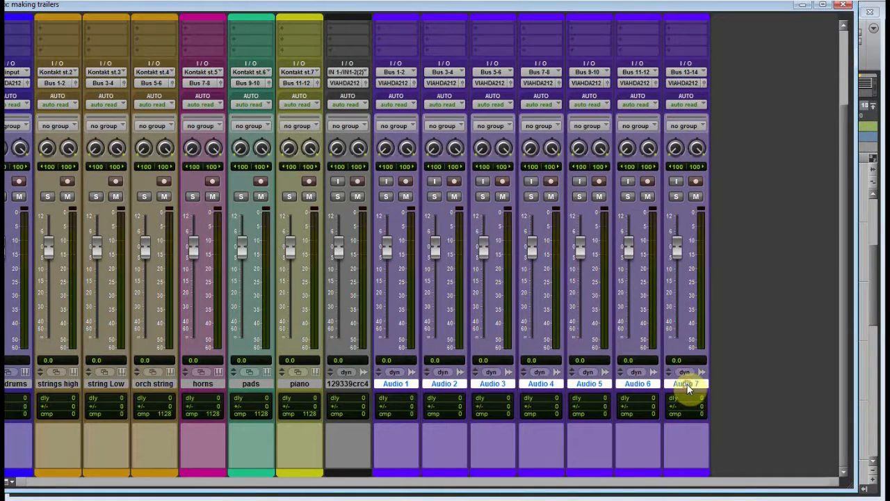
# Insert the stereo VBC FG-Red compressor in the first slot of all selected audio tracks and move its window clear of the inserts
pyautogui.scroll(3, 478, 354)
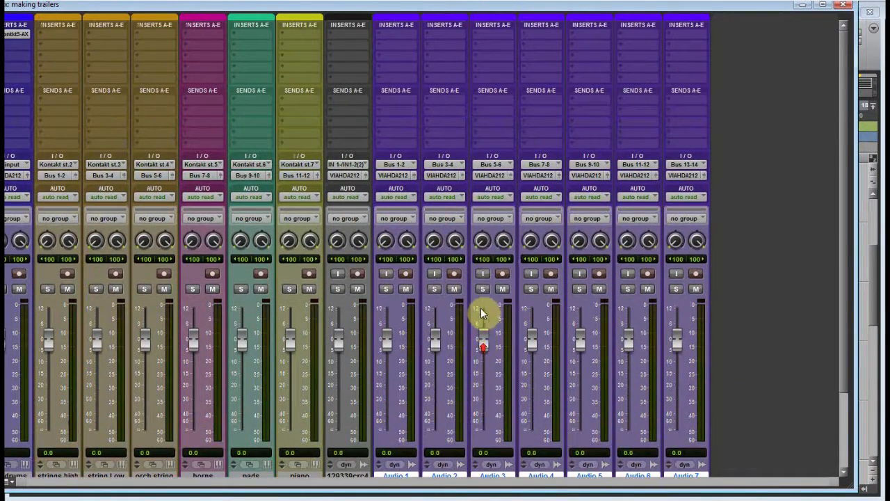
pyautogui.click(391, 34)
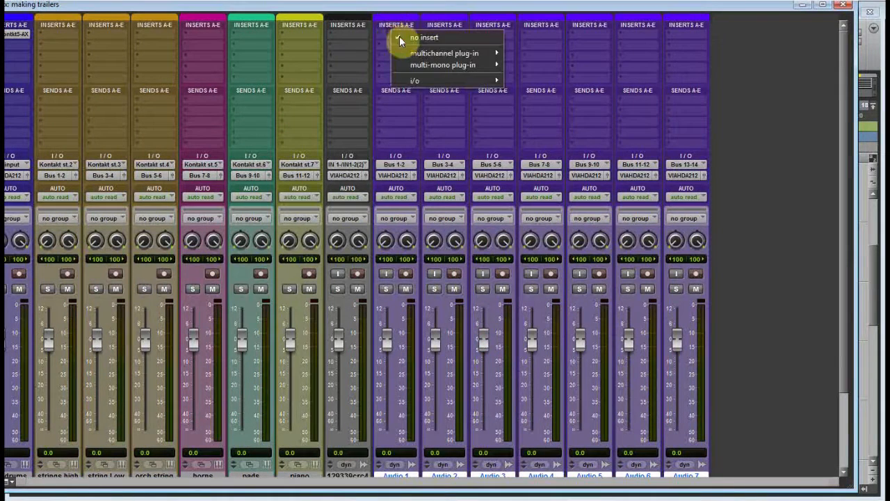
pyautogui.moveTo(434, 54)
pyautogui.moveTo(532, 65)
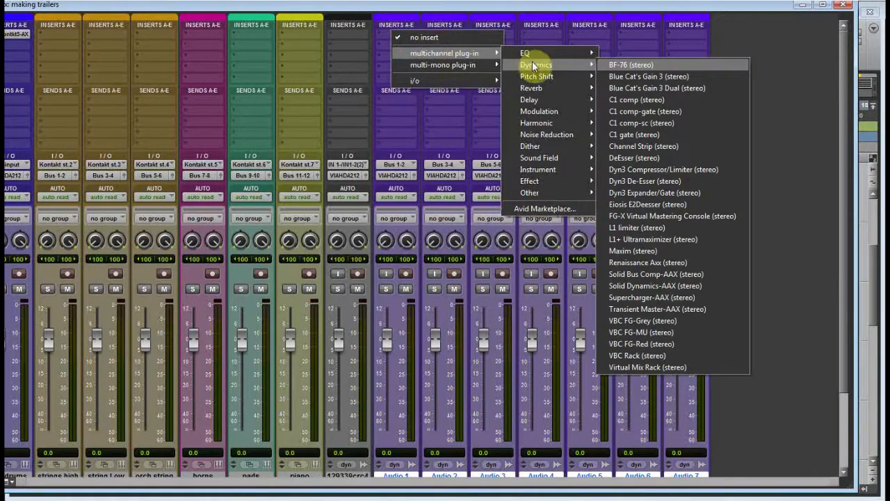
pyautogui.click(664, 344)
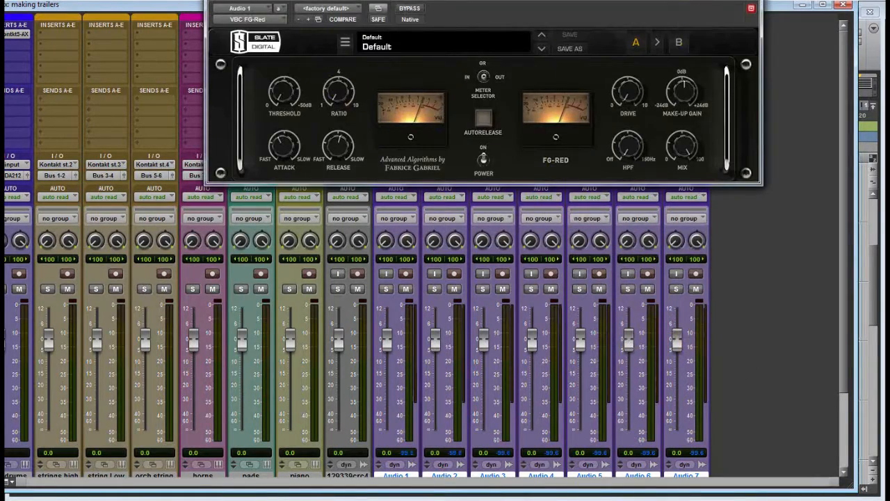
pyautogui.moveTo(568, 47); pyautogui.dragTo(536, 34)
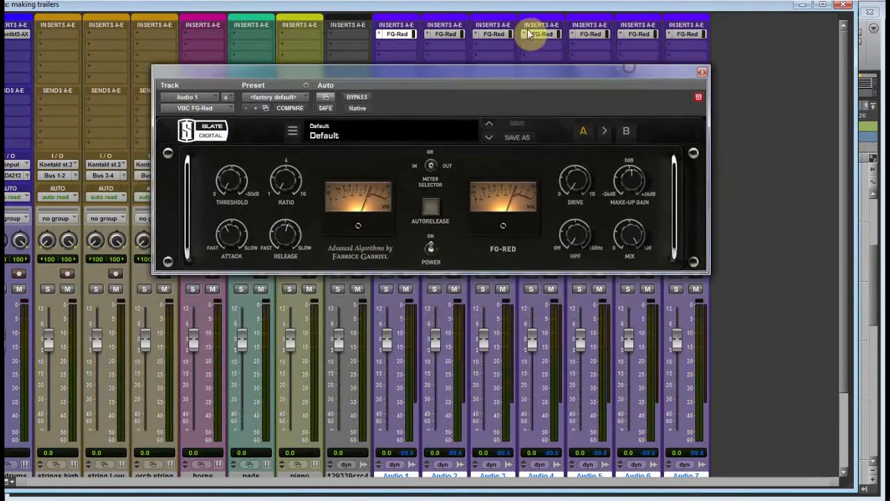
# Load the Slate Digital preset 04 Glue in the FG-Red compressor on Audio 1 and set the ratio to 1.5
pyautogui.click(337, 135)
pyautogui.moveTo(345, 148)
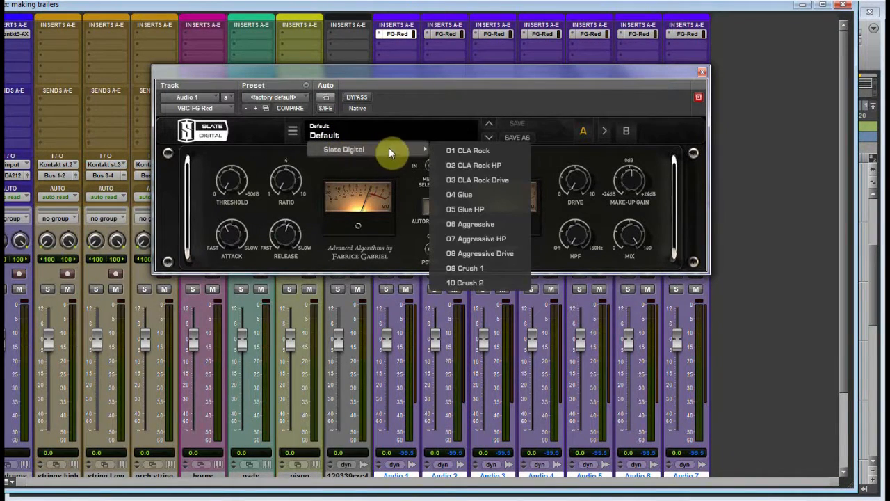
pyautogui.click(464, 195)
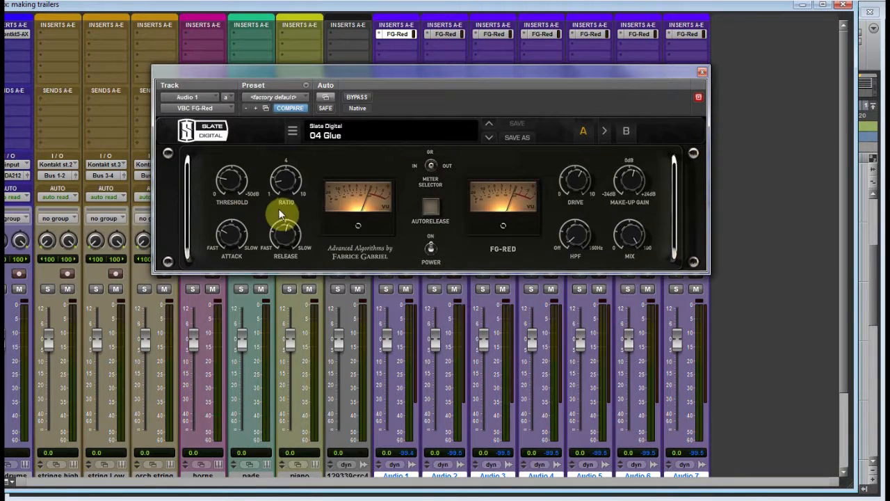
pyautogui.moveTo(286, 183)
pyautogui.moveTo(287, 186); pyautogui.dragTo(284, 181)
pyautogui.moveTo(301, 170)
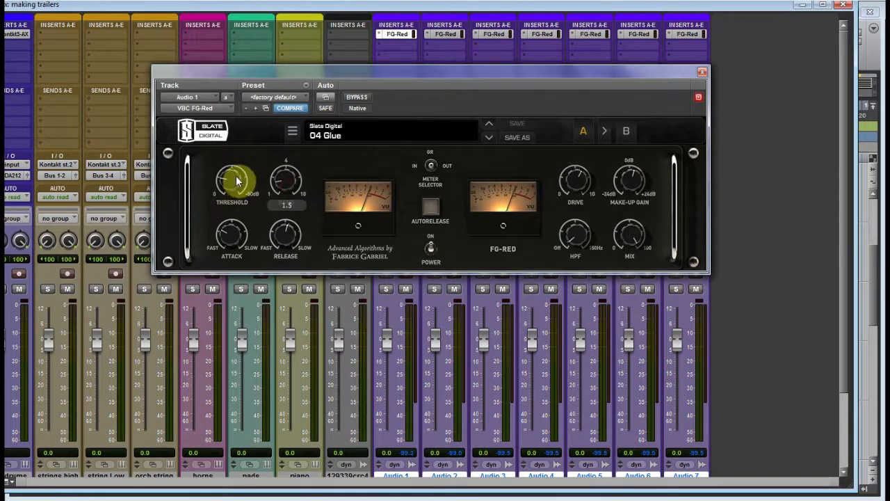
# Start playback of the session and close the FG-Red compressor window
pyautogui.moveTo(231, 190)
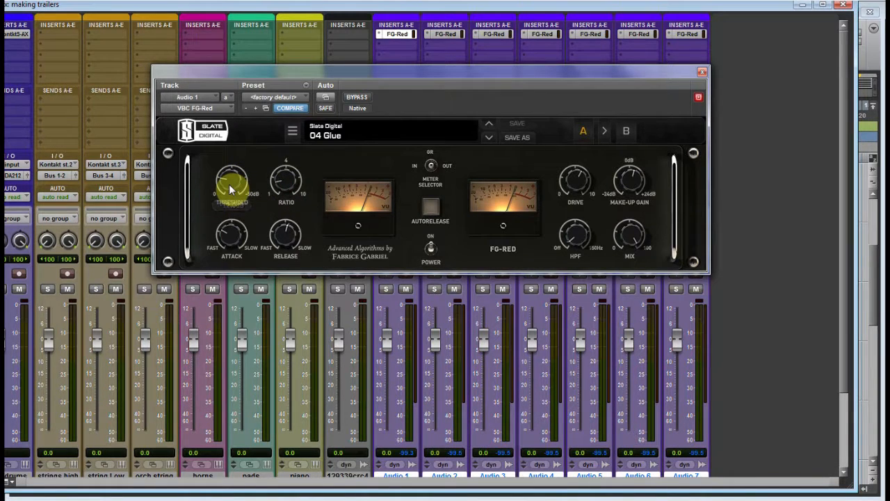
pyautogui.press('space')
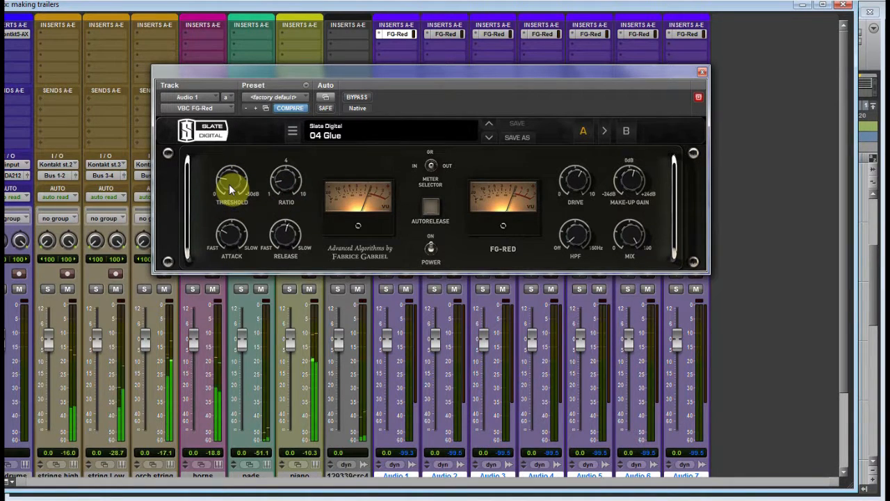
pyautogui.click(702, 72)
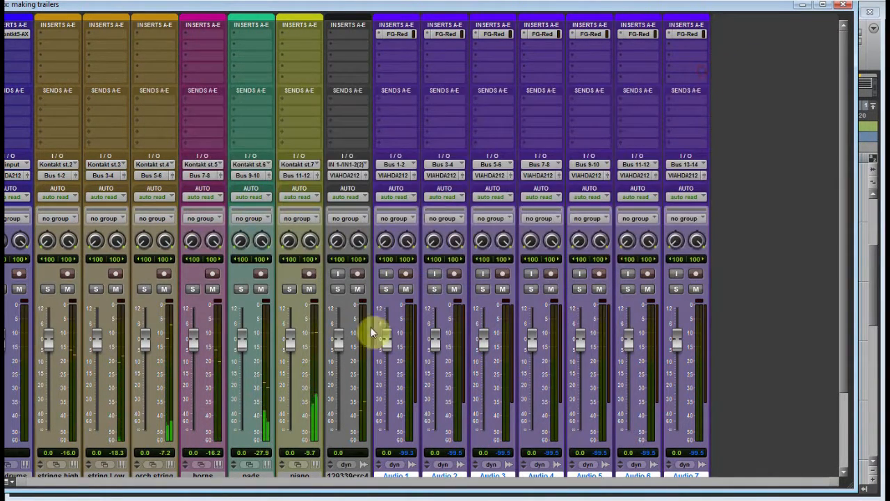
# Turn on input monitoring and record-enable the selected tracks Audio 1 through Audio 7, then check their incoming levels
pyautogui.keyDown('alt'); pyautogui.click(386, 273); pyautogui.keyUp('alt')
pyautogui.keyDown('alt'); pyautogui.click(406, 273); pyautogui.keyUp('alt')
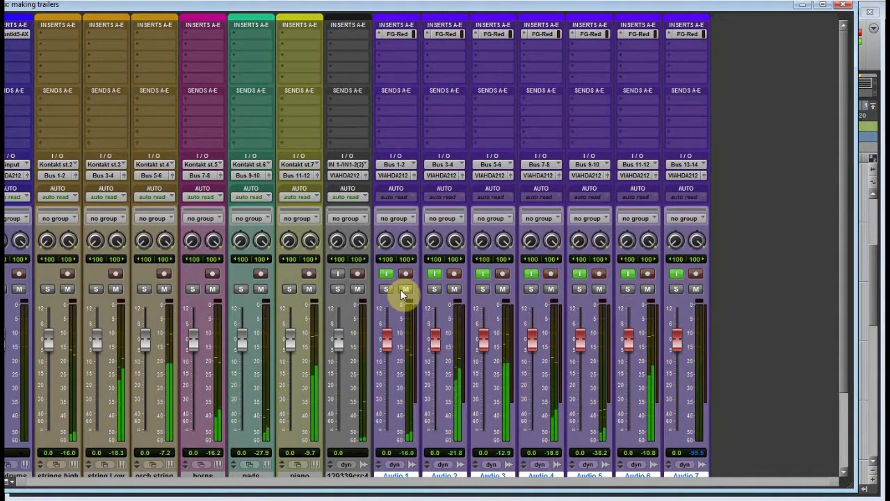
pyautogui.scroll(-2, 330, 400)
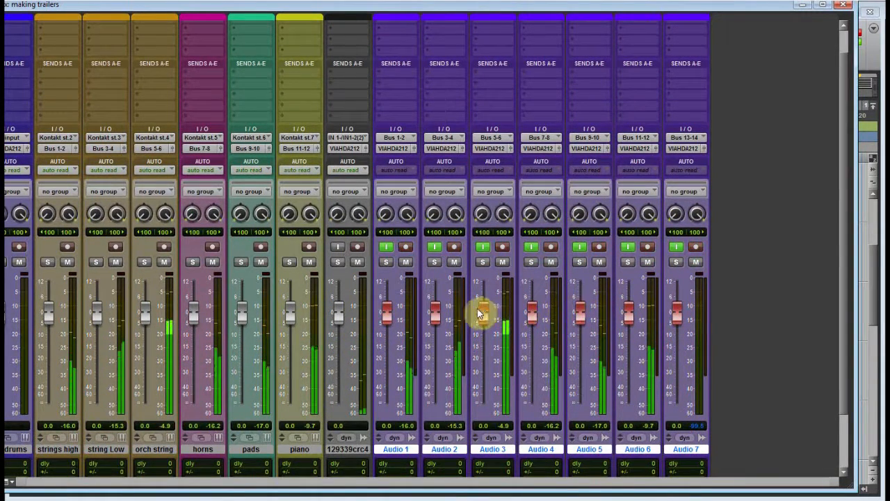
pyautogui.scroll(2, 415, 315)
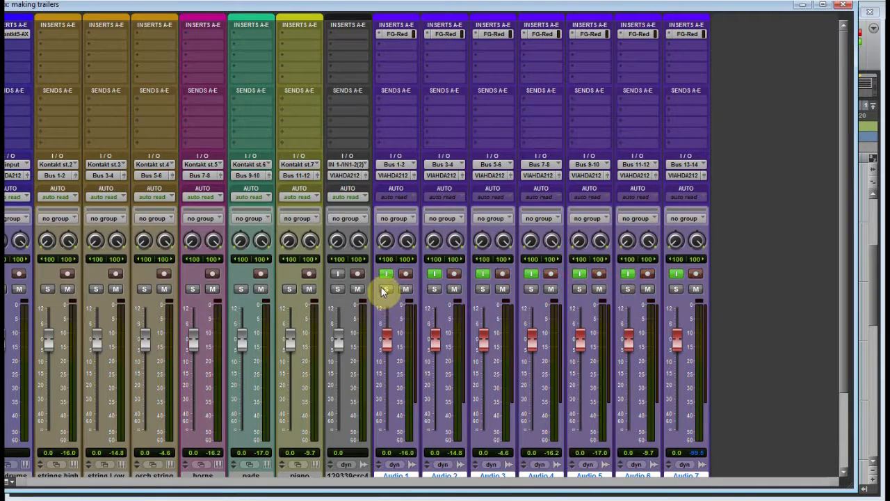
# On Audio 1's FG-Red compressor, adjust the threshold, make the attack slightly faster and set the release to 3.8
pyautogui.click(398, 35)
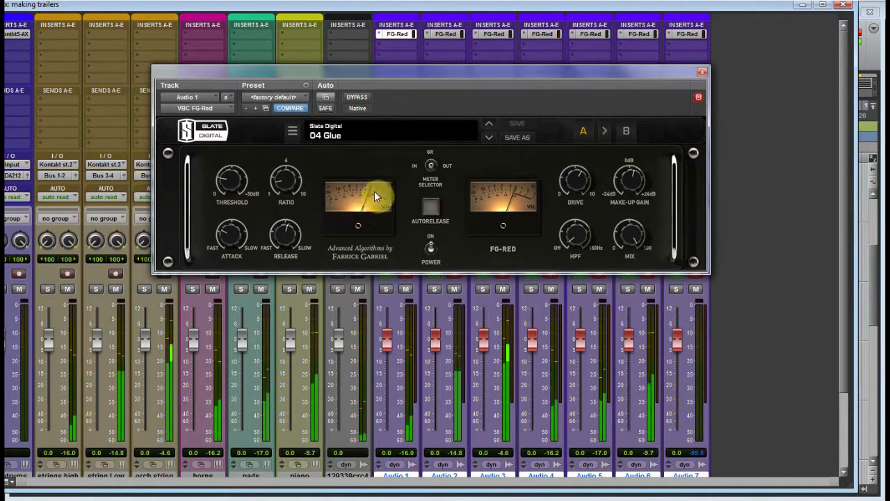
pyautogui.moveTo(215, 190); pyautogui.dragTo(232, 169)
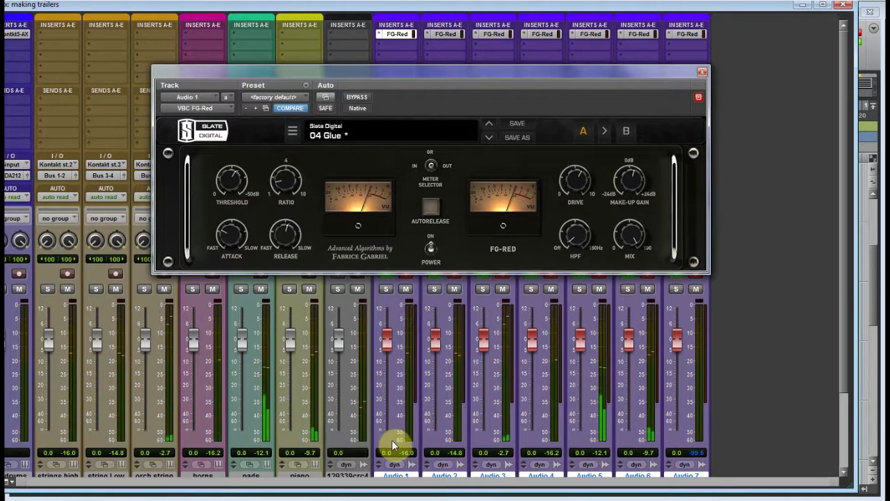
pyautogui.click(226, 236)
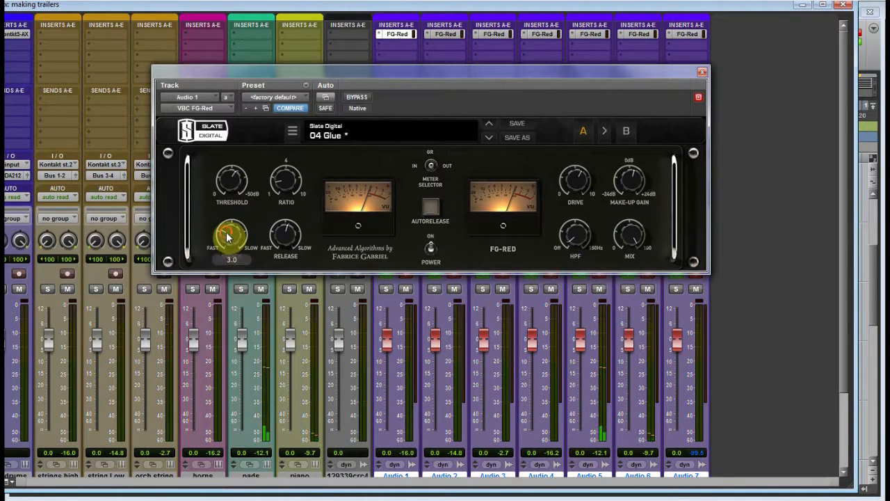
pyautogui.moveTo(226, 237); pyautogui.dragTo(223, 243)
pyautogui.moveTo(284, 232); pyautogui.dragTo(278, 247)
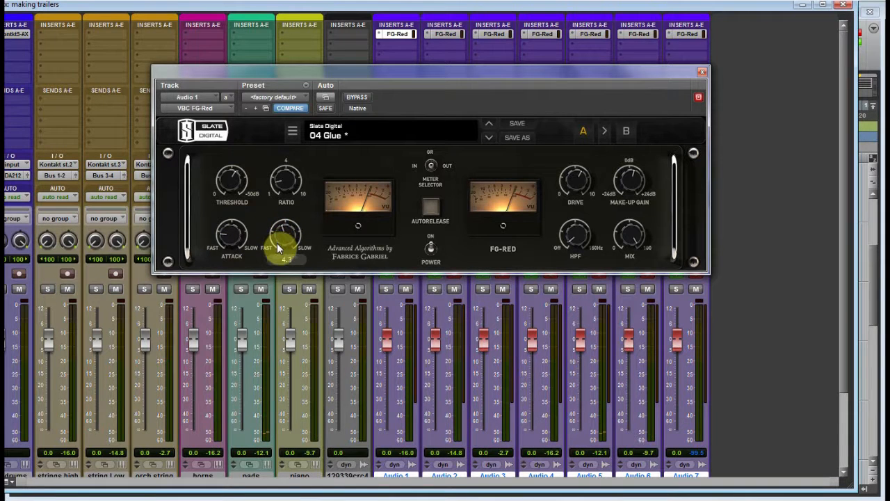
pyautogui.moveTo(222, 239); pyautogui.dragTo(283, 242)
pyautogui.click(304, 179)
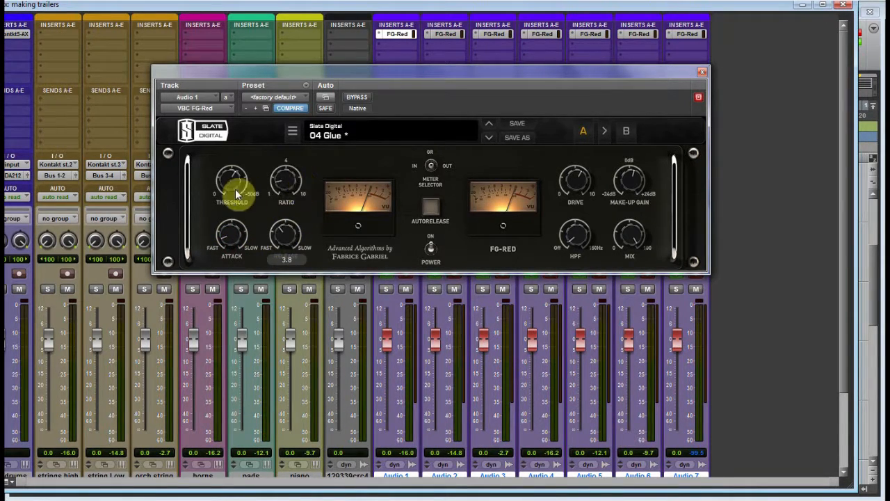
# Fine-tune the threshold and make-up gain of Audio 1's FG-Red compressor and close its window
pyautogui.moveTo(235, 188); pyautogui.dragTo(231, 184)
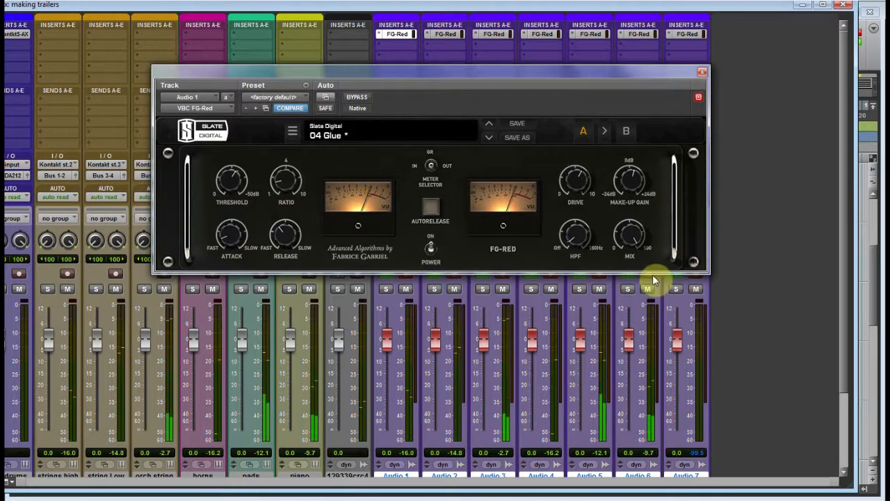
pyautogui.moveTo(642, 199); pyautogui.dragTo(628, 184)
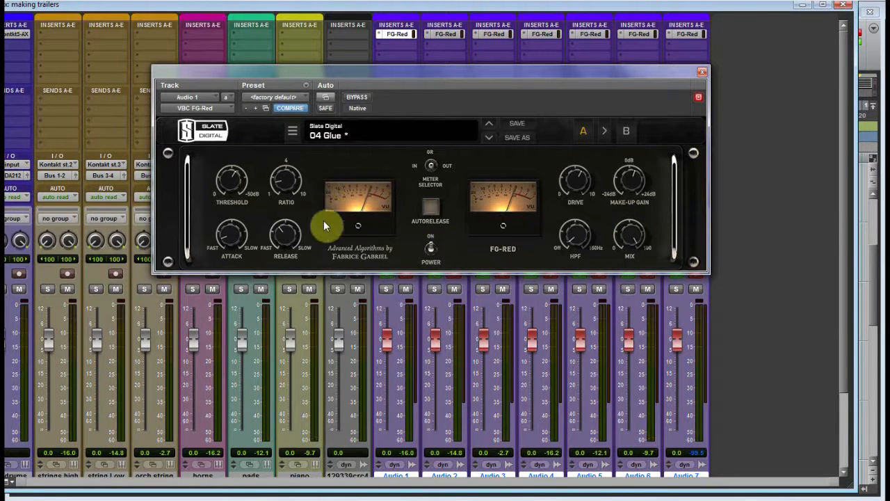
pyautogui.click(703, 73)
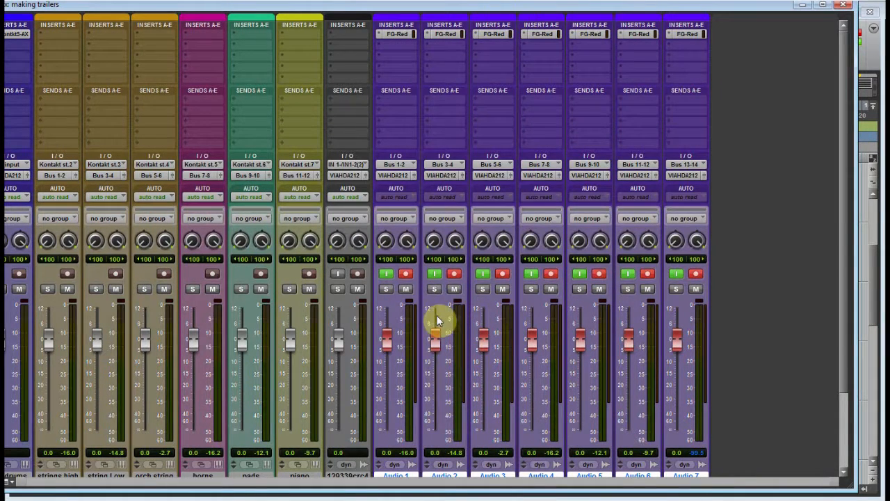
# Load the Slate Digital preset 04 Glue in Audio 2's FG-Red compressor and set the threshold to -27.9 dB
pyautogui.click(443, 34)
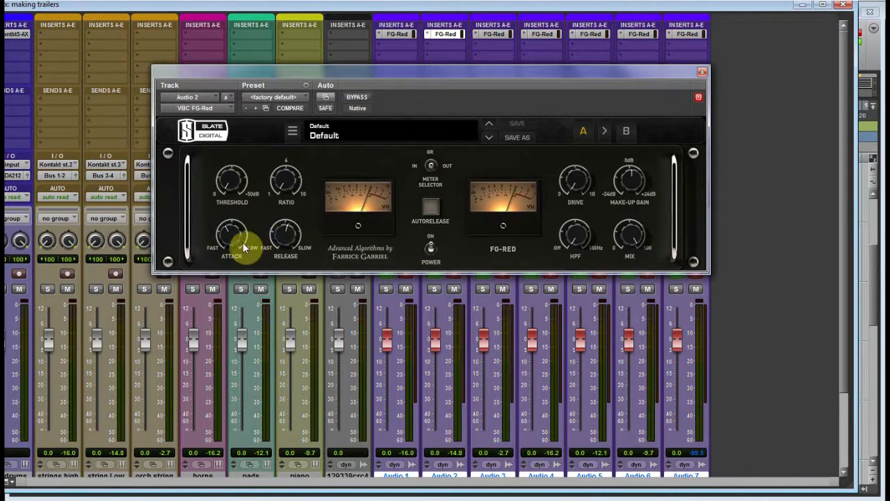
pyautogui.click(333, 137)
pyautogui.moveTo(371, 151)
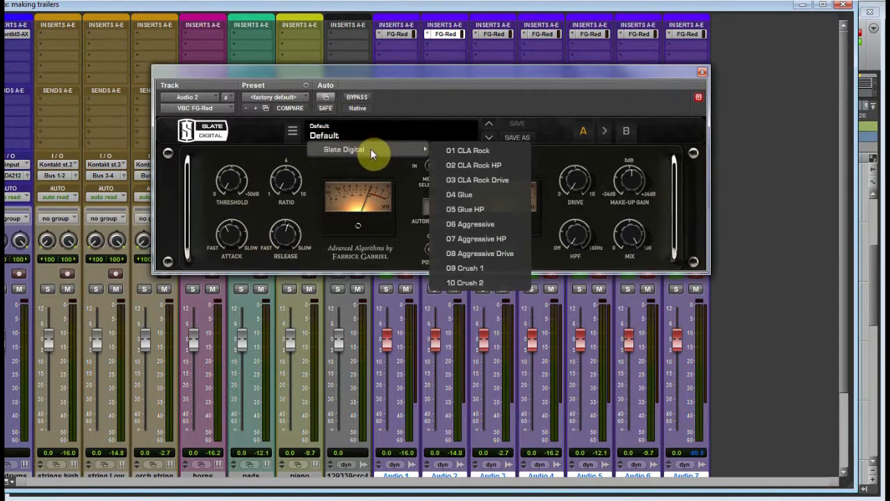
pyautogui.click(480, 196)
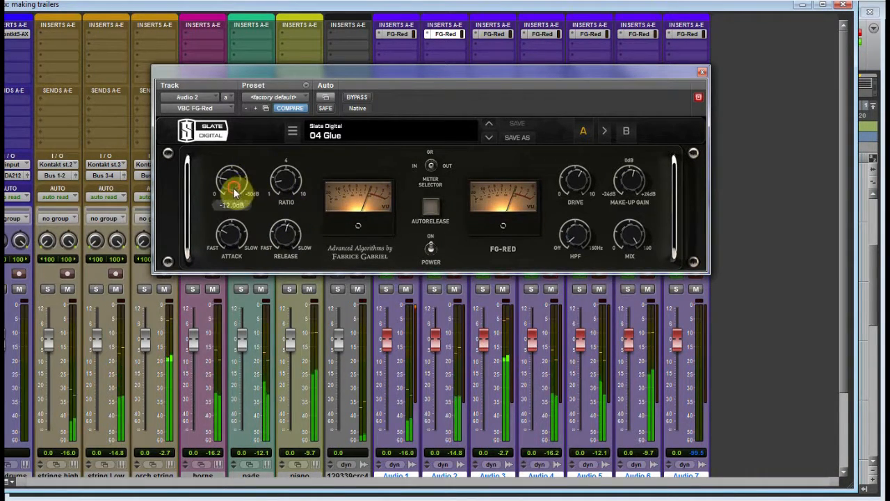
pyautogui.moveTo(234, 193); pyautogui.dragTo(244, 147)
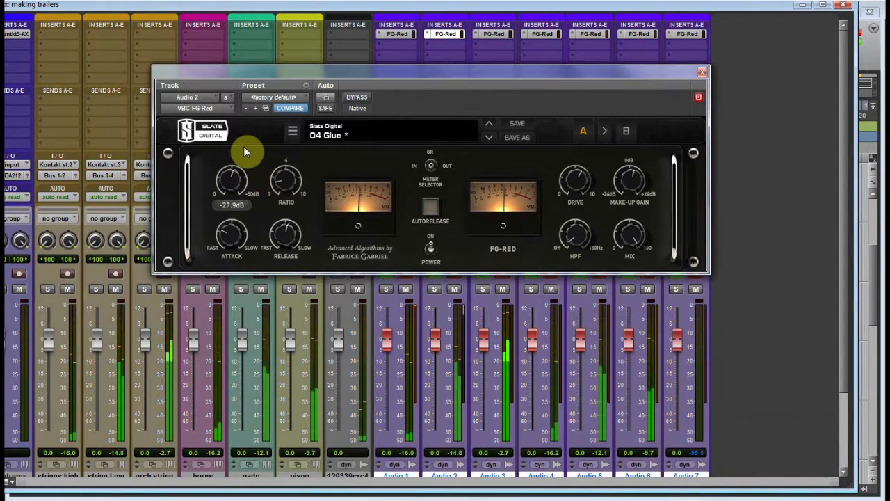
# Make the release and attack of Audio 2's FG-Red compressor faster, check its make-up gain and threshold, and close it
pyautogui.click(289, 237)
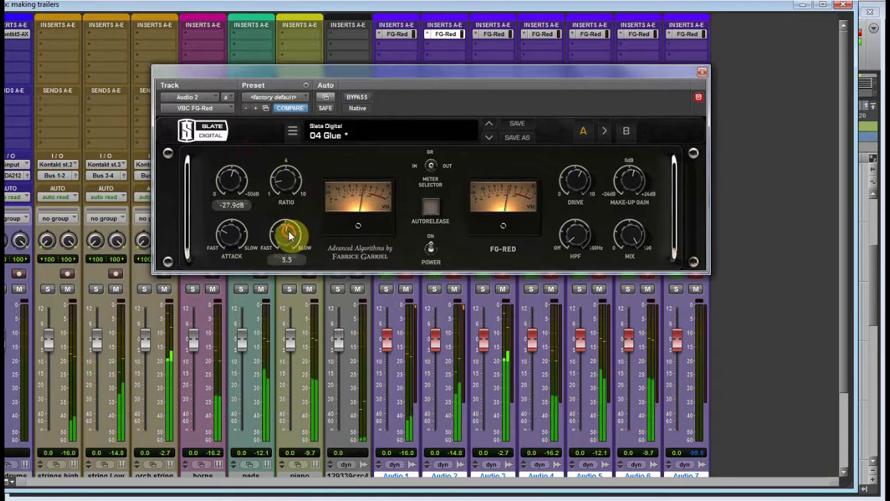
pyautogui.moveTo(289, 237); pyautogui.dragTo(242, 249)
pyautogui.click(624, 189)
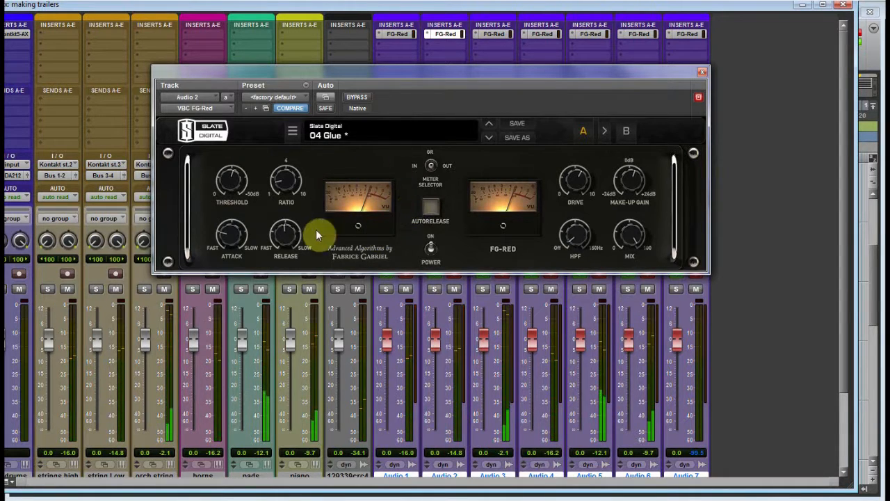
pyautogui.moveTo(235, 176); pyautogui.dragTo(224, 197)
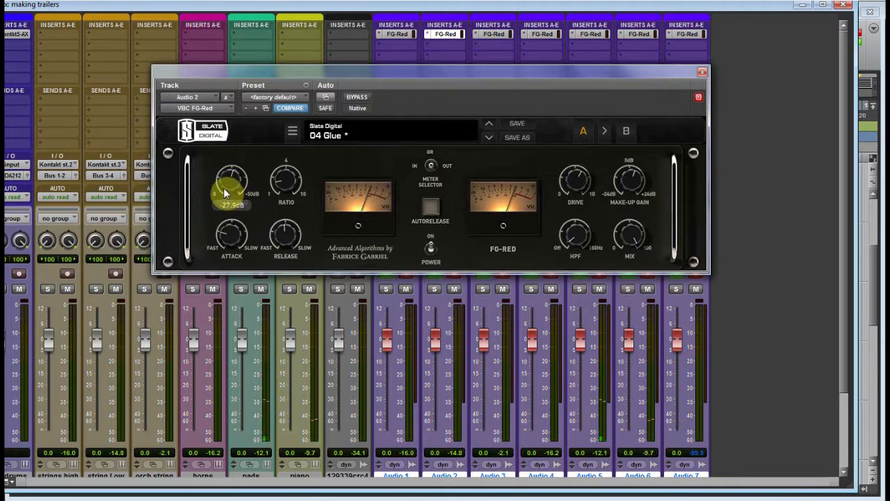
pyautogui.click(245, 181)
pyautogui.click(703, 72)
# Open the FG-Red compressor on Audio 3 and set its threshold to -19.7 dB and ratio to 1.5
pyautogui.scroll(-3, 616, 282)
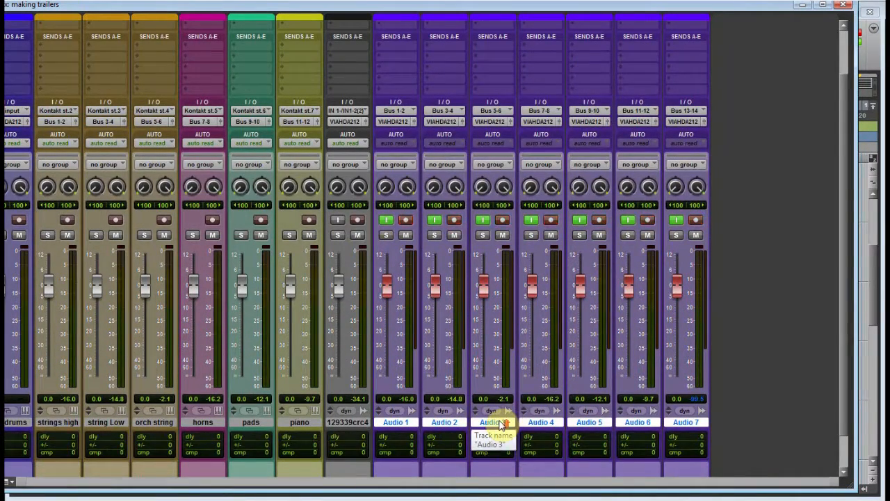
pyautogui.scroll(3, 499, 424)
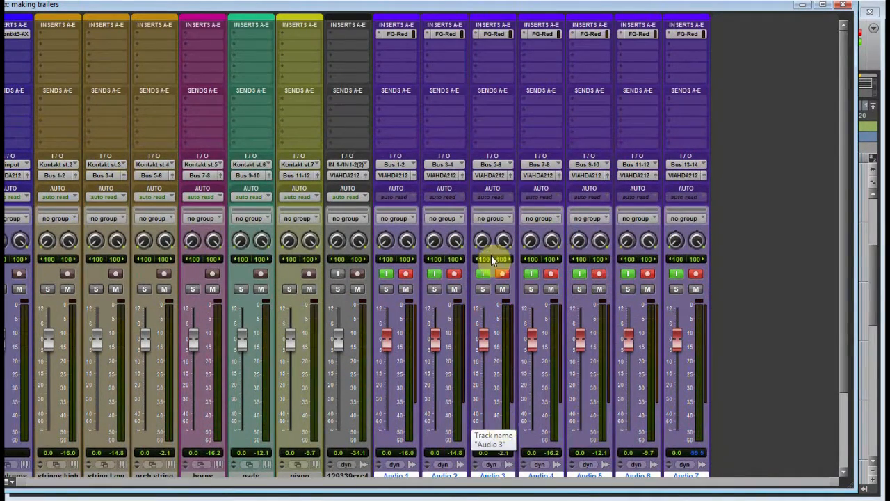
pyautogui.click(495, 36)
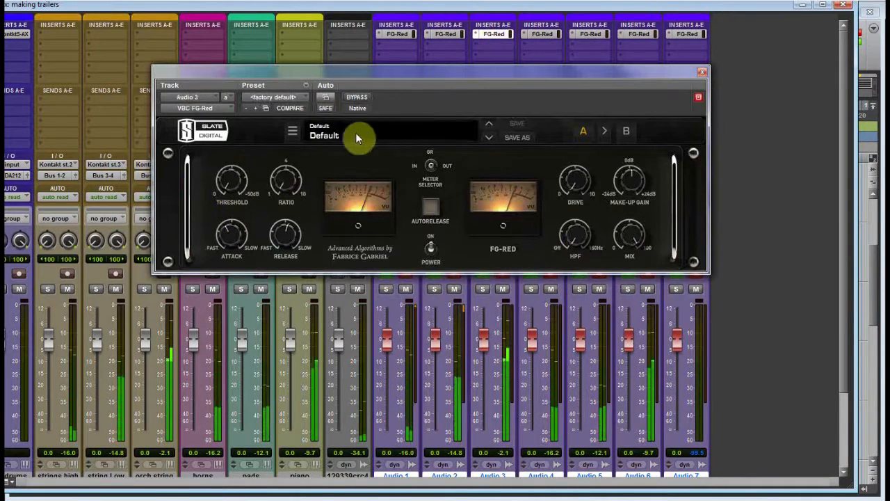
pyautogui.moveTo(220, 191); pyautogui.dragTo(249, 134)
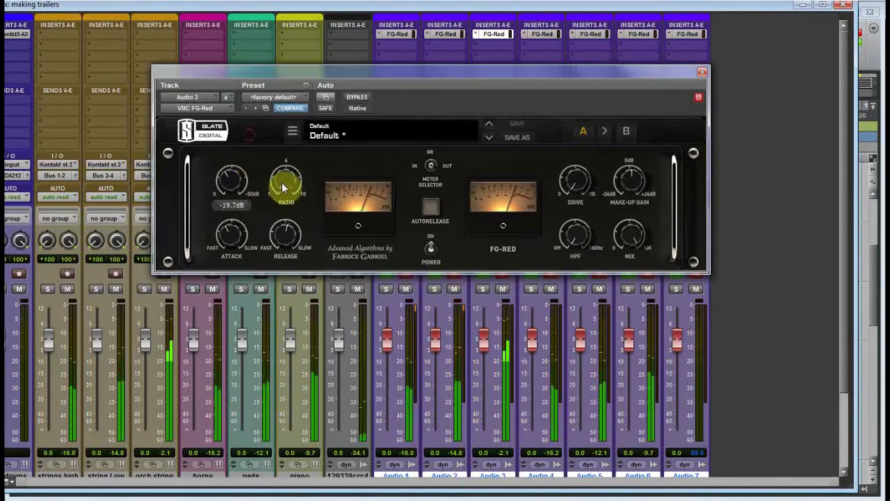
pyautogui.moveTo(286, 183)
pyautogui.mouseDown()
pyautogui.moveTo(287, 164)
pyautogui.moveTo(286, 179)
pyautogui.mouseUp()
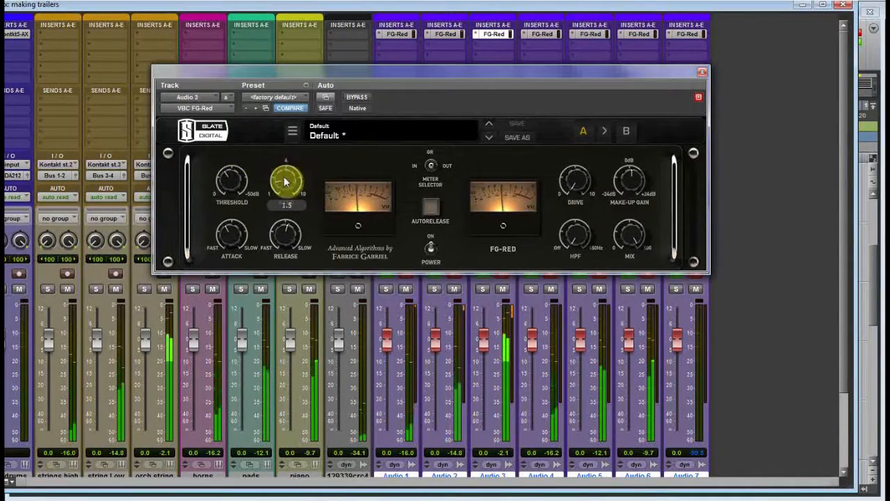
# Set the attack of Audio 3's FG-Red compressor to 3.7 and the release to 7.1
pyautogui.moveTo(231, 235)
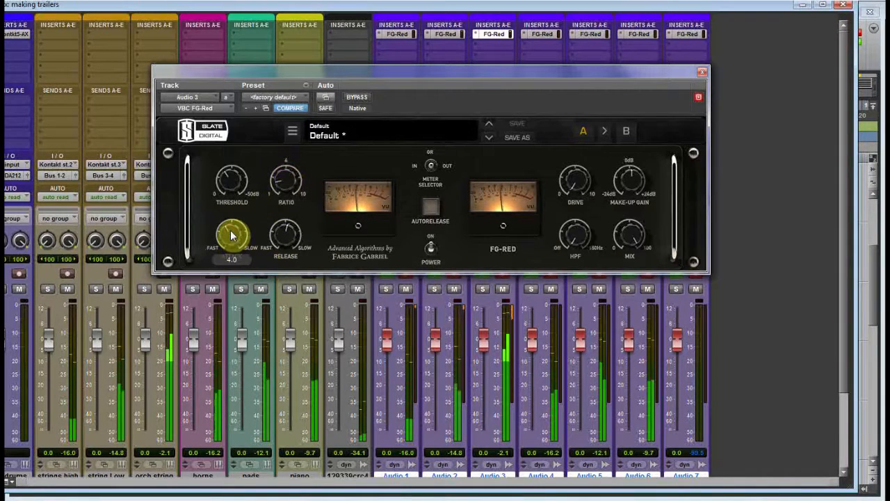
pyautogui.moveTo(284, 233)
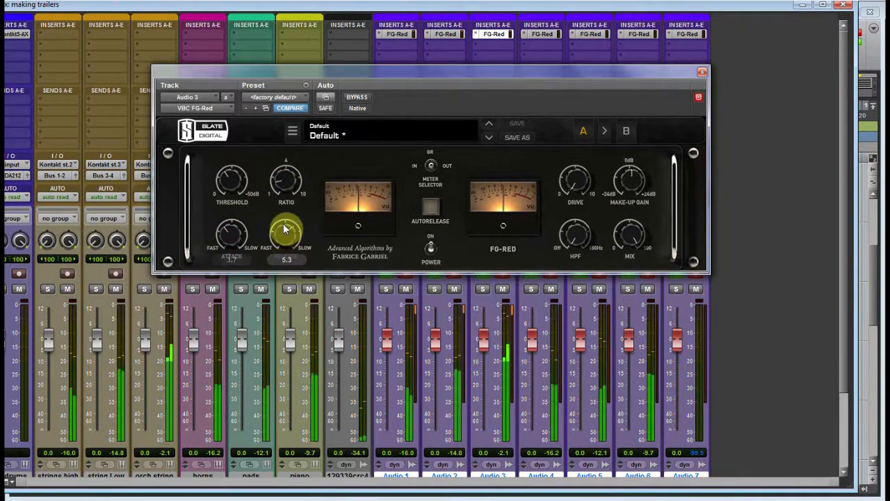
pyautogui.moveTo(284, 225); pyautogui.dragTo(285, 219)
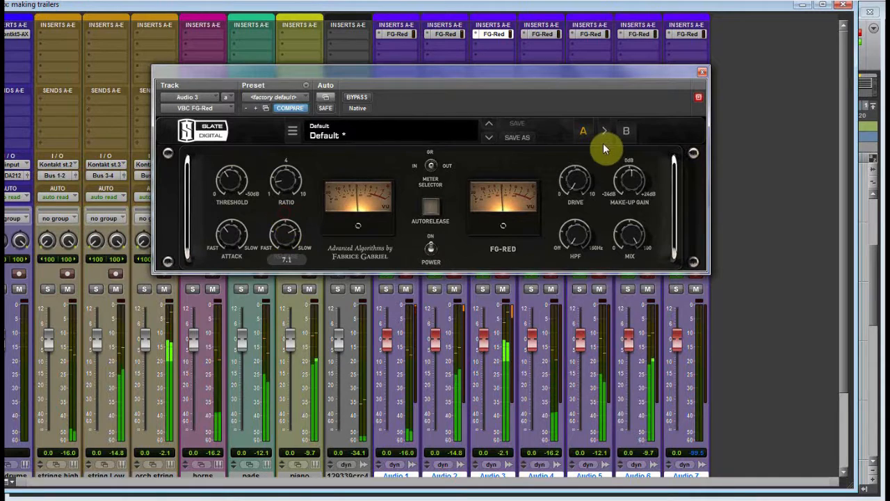
# Fine-tune the make-up gain and raise the drive of Audio 3's FG-Red compressor, and close its window
pyautogui.moveTo(626, 185); pyautogui.dragTo(624, 178)
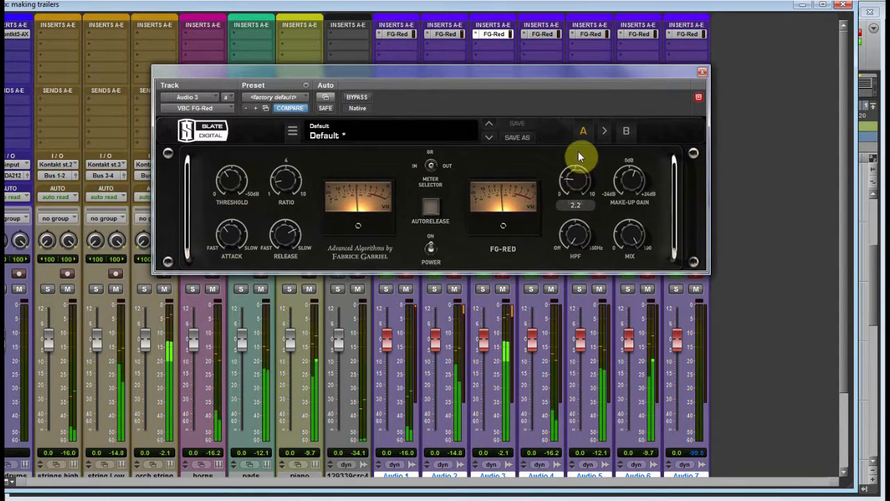
pyautogui.moveTo(580, 141); pyautogui.dragTo(584, 137)
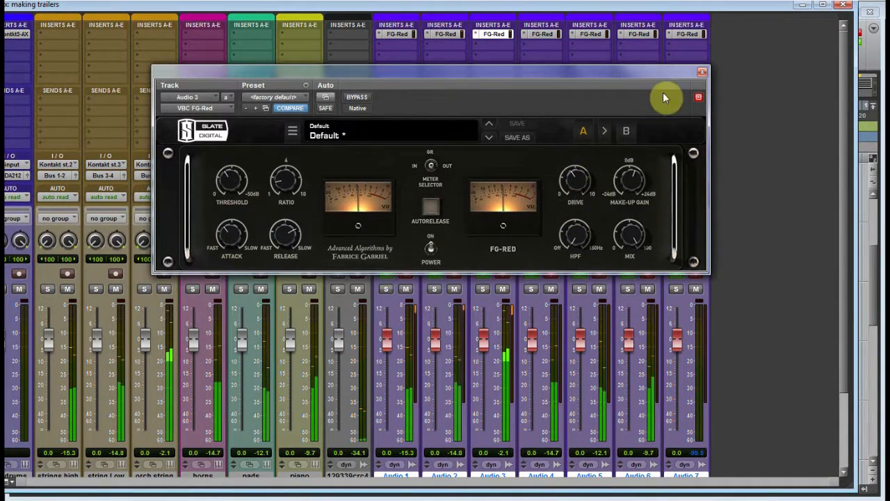
pyautogui.click(704, 75)
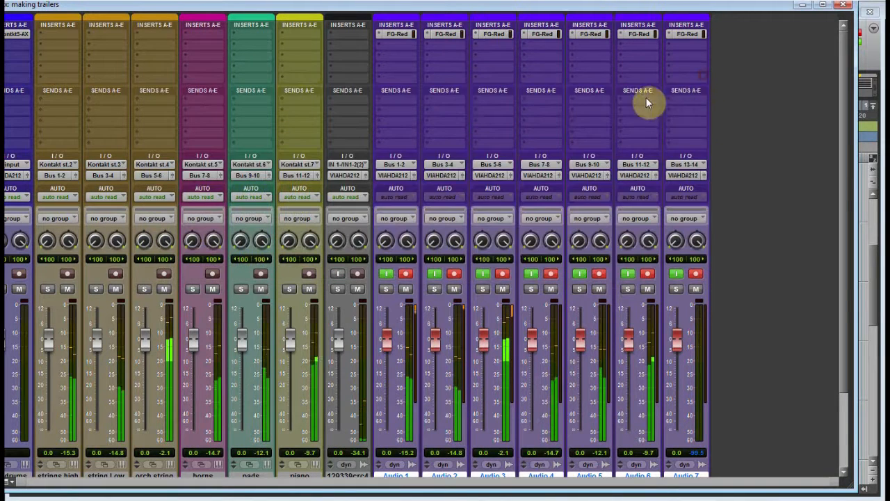
# Review the FG-Red compressor settings and meters on Audio 2, Audio 1, Audio 4 and Audio 3 during playback
pyautogui.click(444, 34)
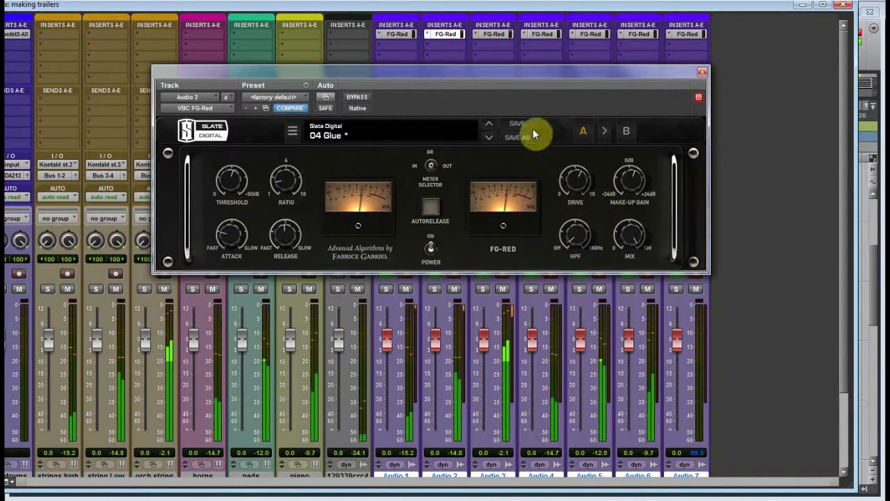
pyautogui.click(395, 34)
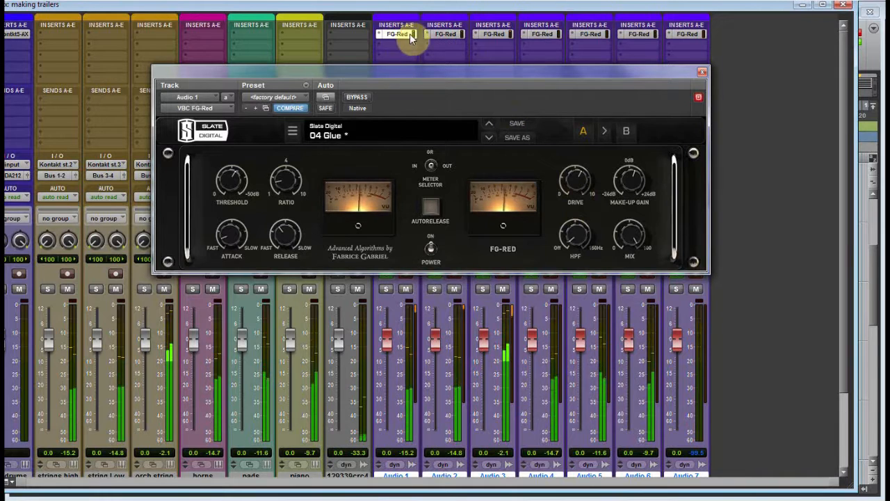
pyautogui.click(536, 35)
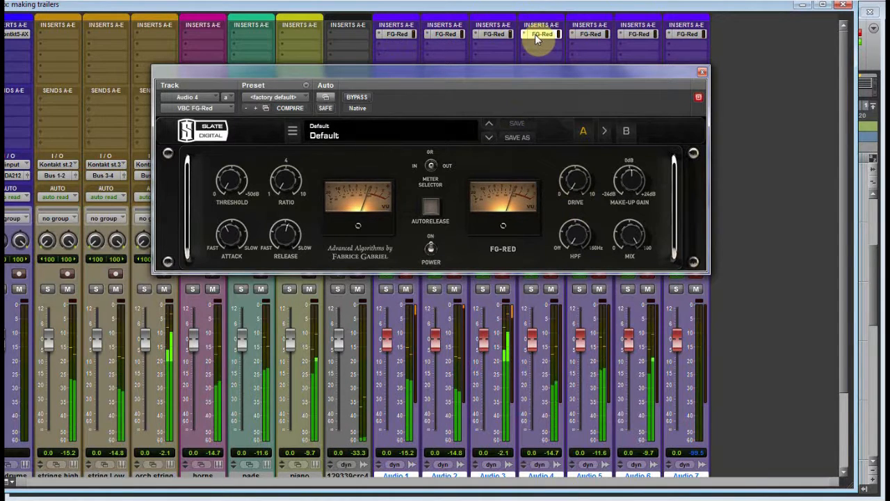
pyautogui.click(494, 33)
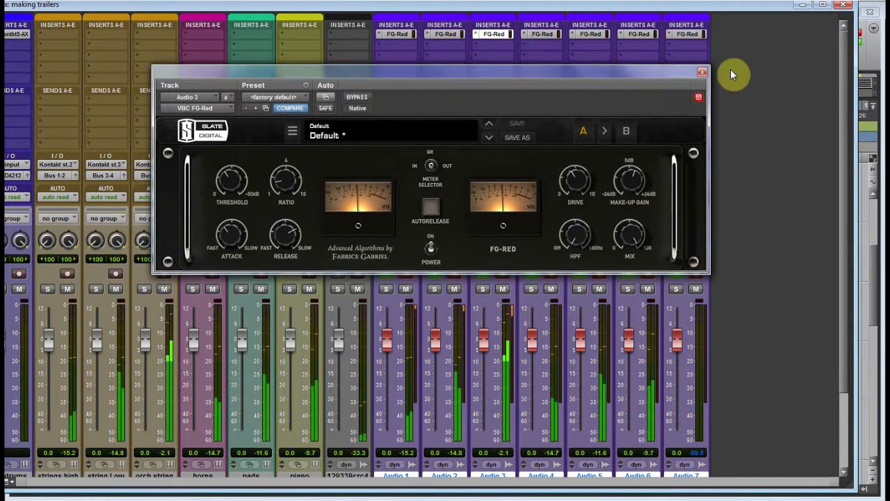
pyautogui.click(703, 71)
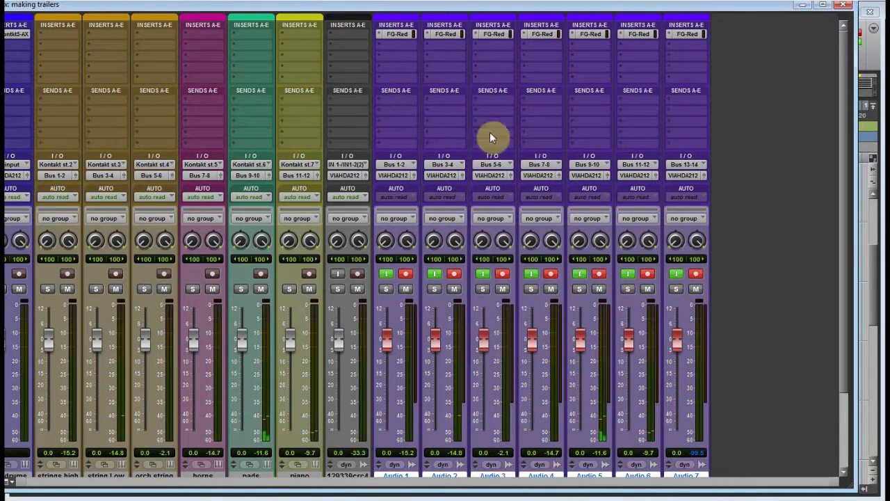
# Reopen the FG-Red compressor on Audio 3, readjust its release, and close its window
pyautogui.click(494, 34)
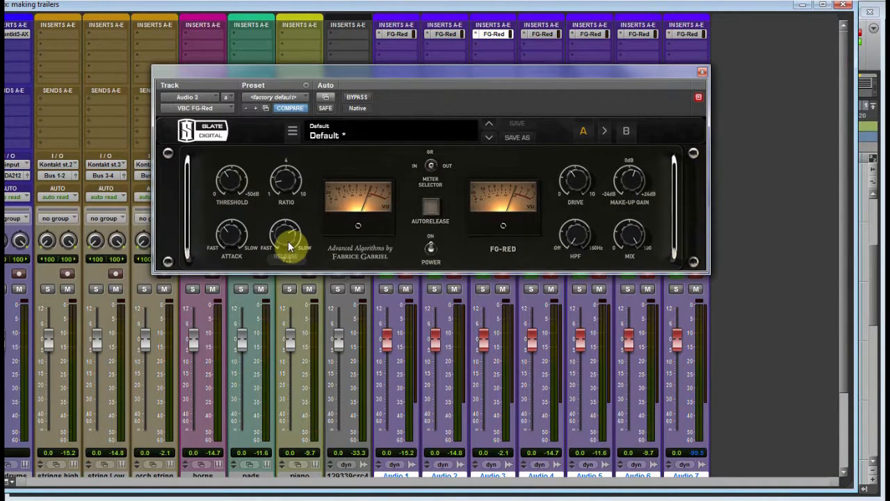
pyautogui.moveTo(288, 241); pyautogui.dragTo(292, 254)
pyautogui.click(701, 74)
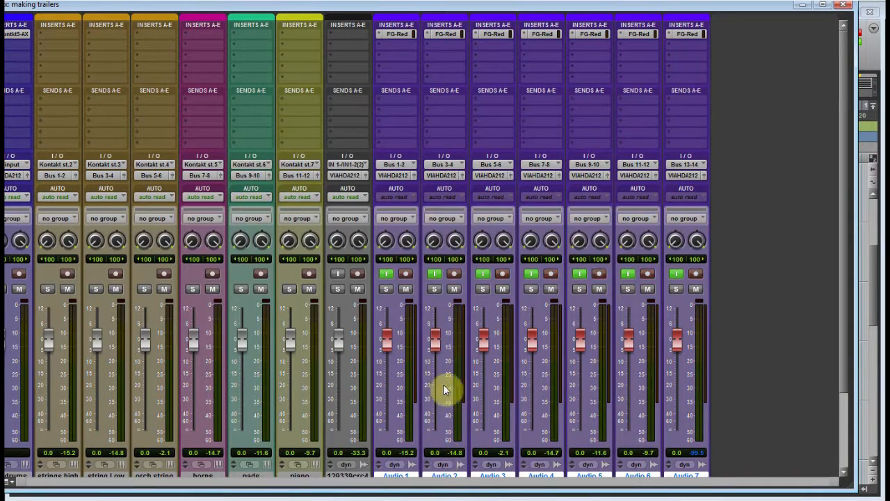
pyautogui.scroll(-2, 536, 396)
pyautogui.scroll(2, 539, 395)
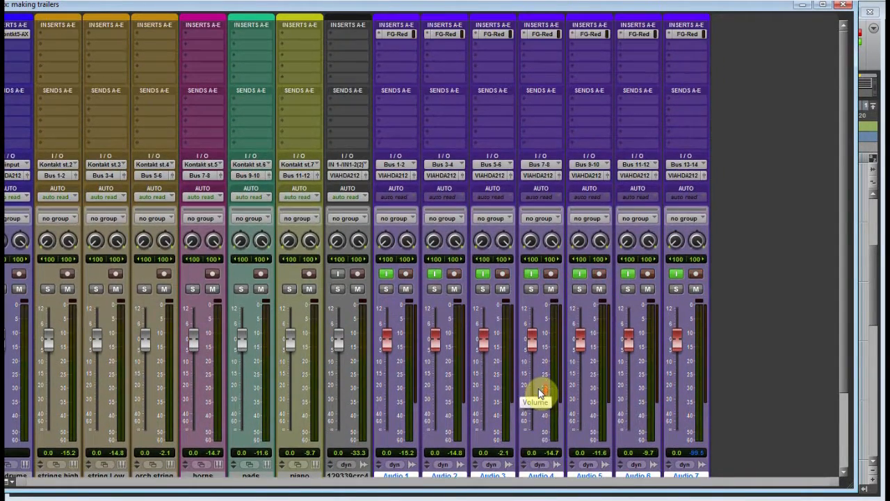
# Replace the default FG-Red on Audio 4 with a copy of Audio 1's FG-Red insert and check its settings during playback
pyautogui.click(542, 34)
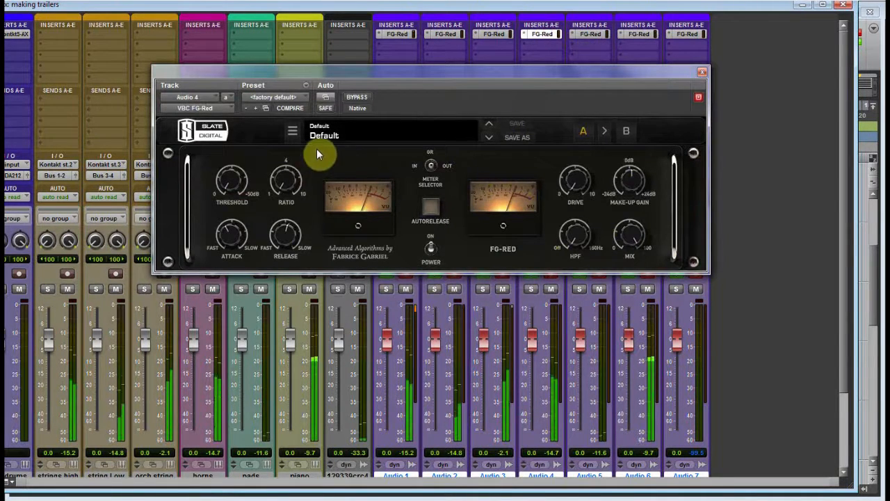
pyautogui.click(703, 71)
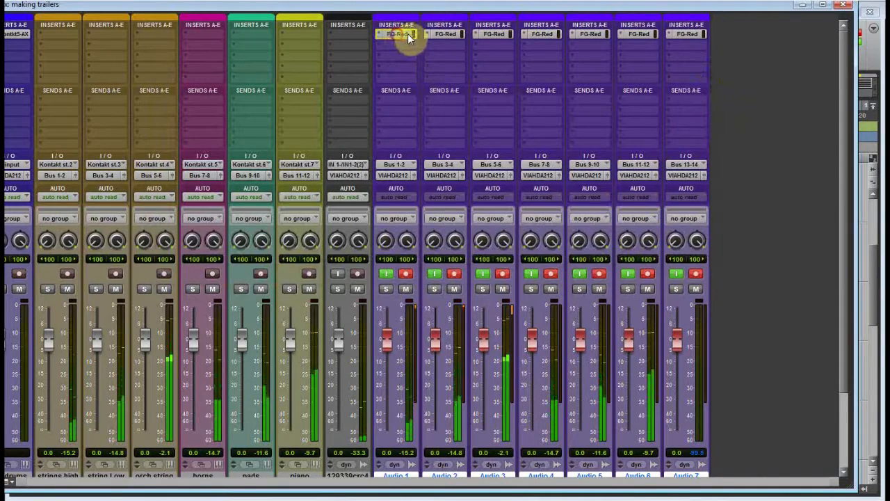
pyautogui.keyDown('ctrl'); pyautogui.keyDown('super'); pyautogui.click(547, 34); pyautogui.keyUp('super'); pyautogui.keyUp('ctrl')
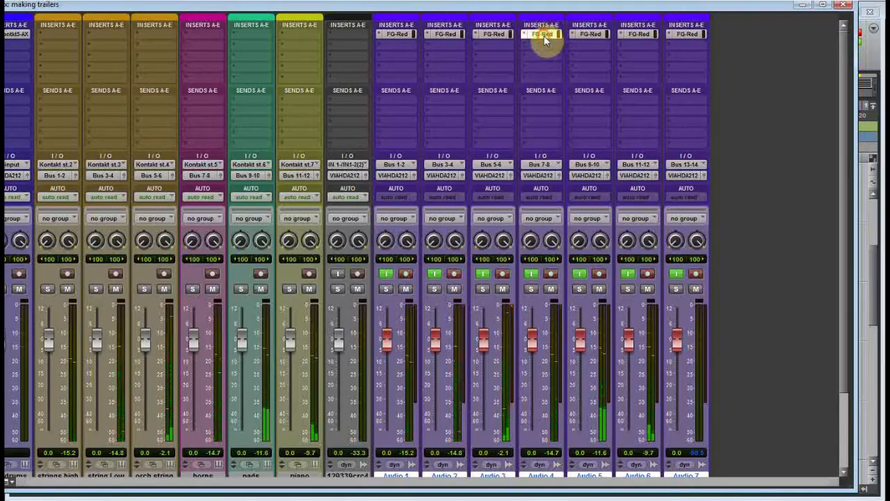
pyautogui.click(544, 35)
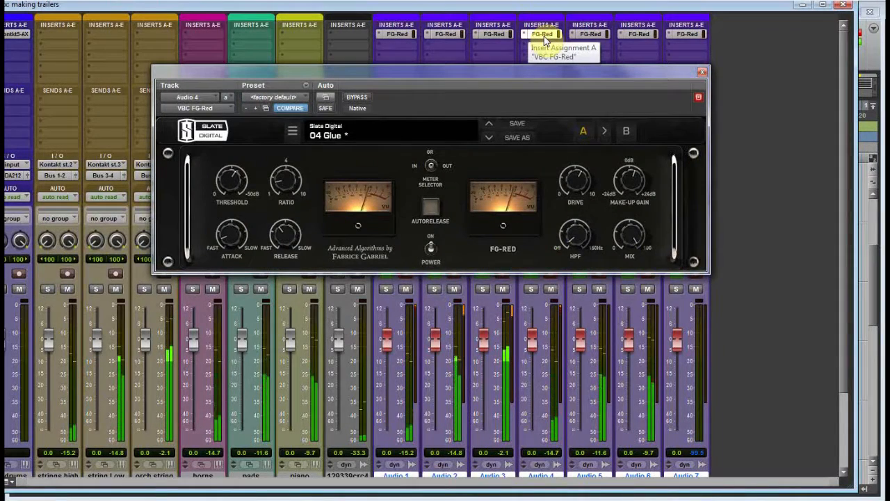
pyautogui.click(702, 73)
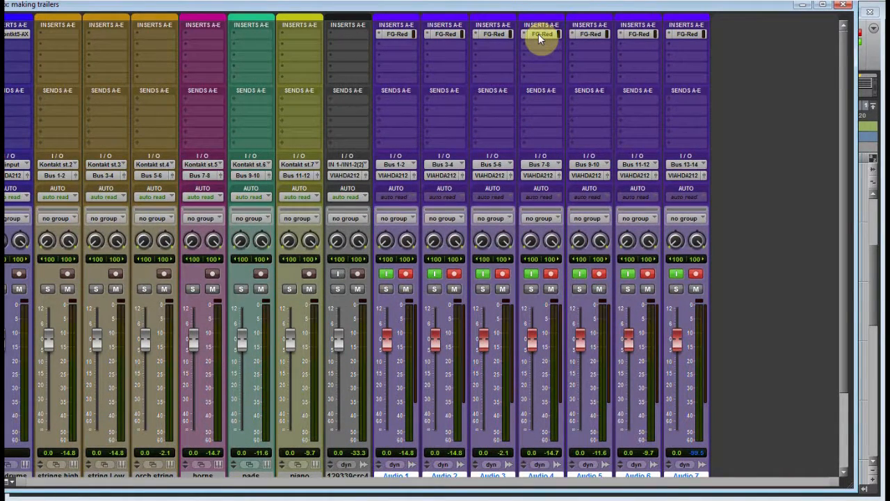
pyautogui.click(539, 33)
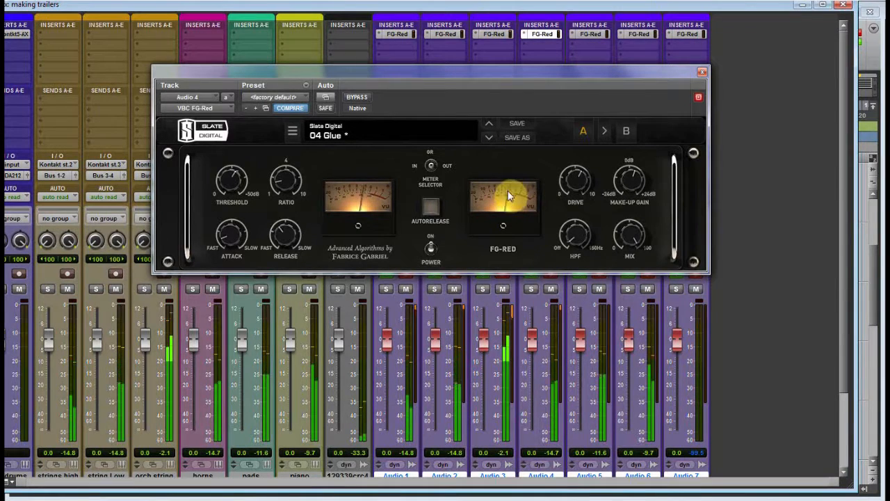
pyautogui.click(702, 72)
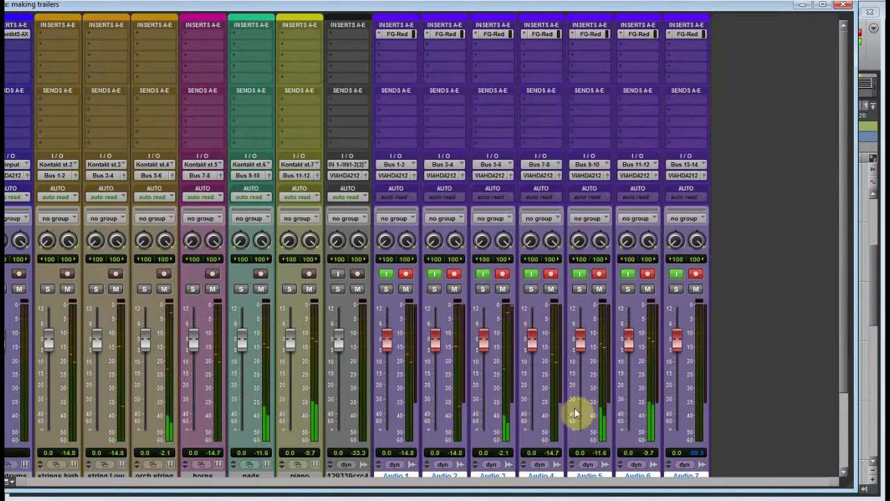
# Examine the FG-Red compressors on Audio 6 and Audio 5 and the bus routing of these tracks
pyautogui.scroll(-2, 599, 237)
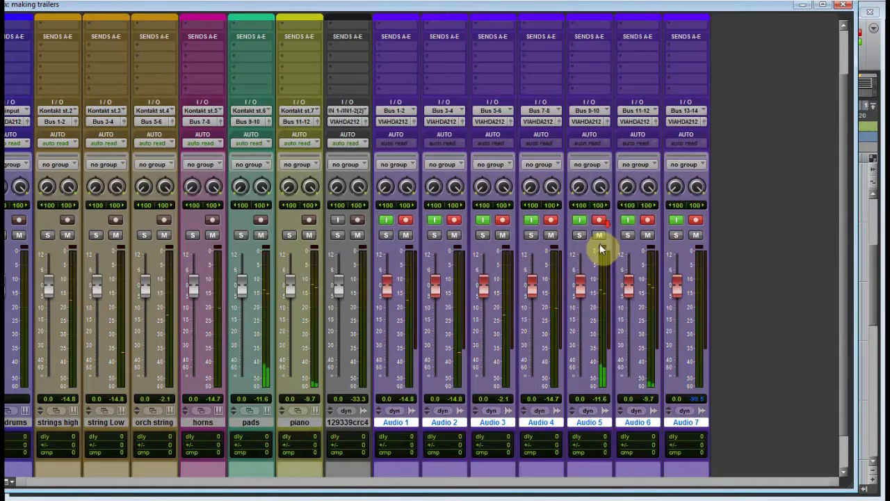
pyautogui.scroll(2, 600, 246)
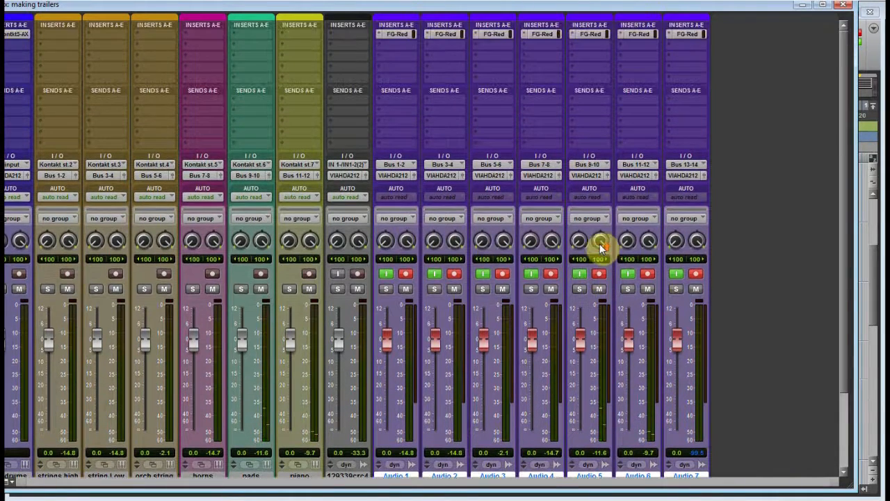
pyautogui.click(633, 34)
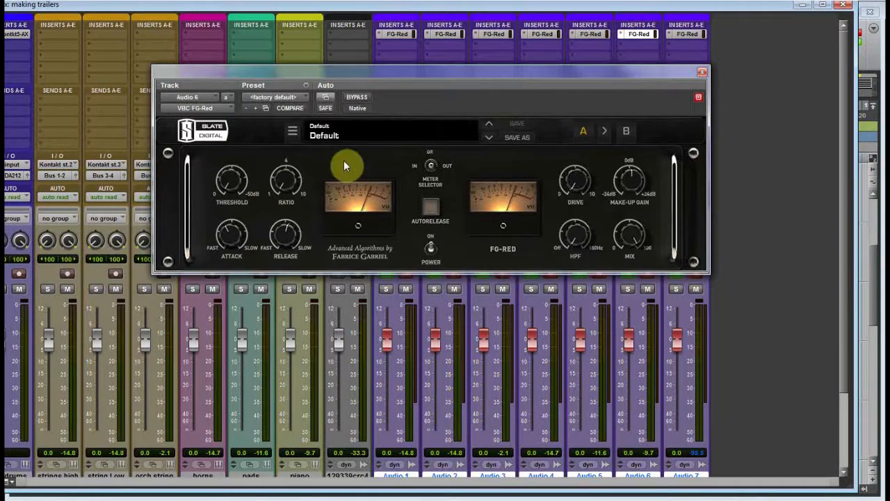
pyautogui.click(588, 35)
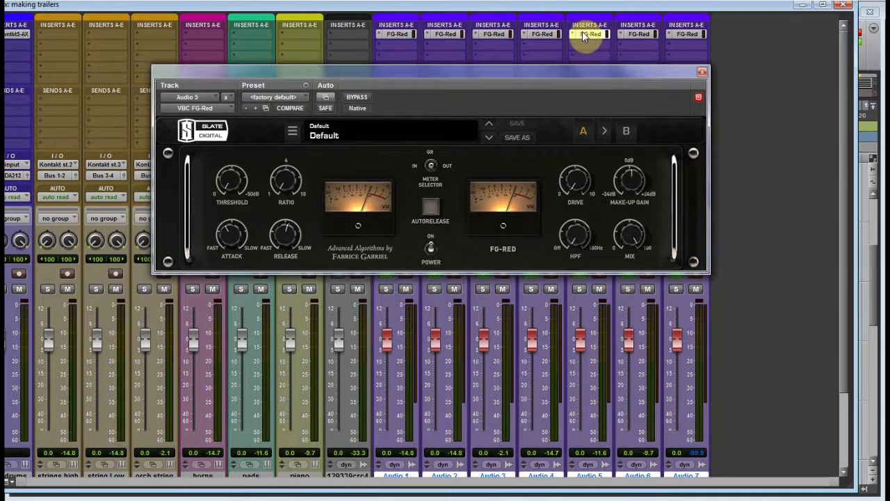
pyautogui.click(701, 74)
pyautogui.scroll(-2, 336, 333)
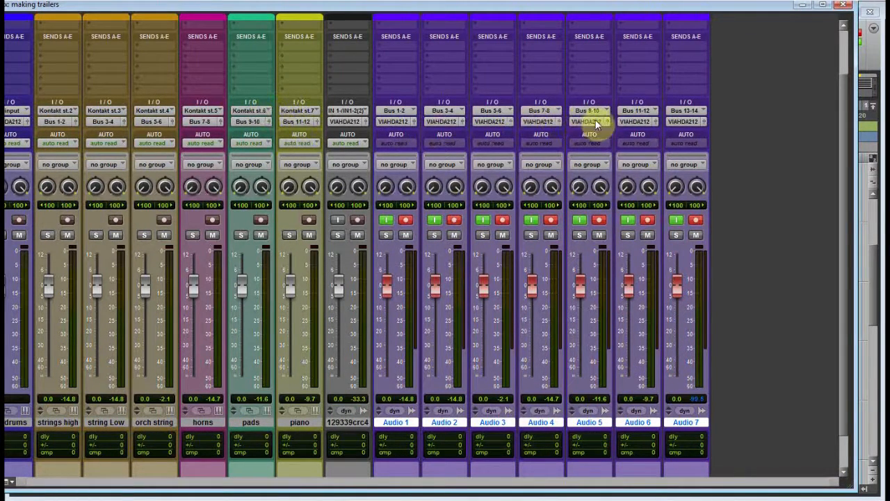
pyautogui.scroll(2, 600, 125)
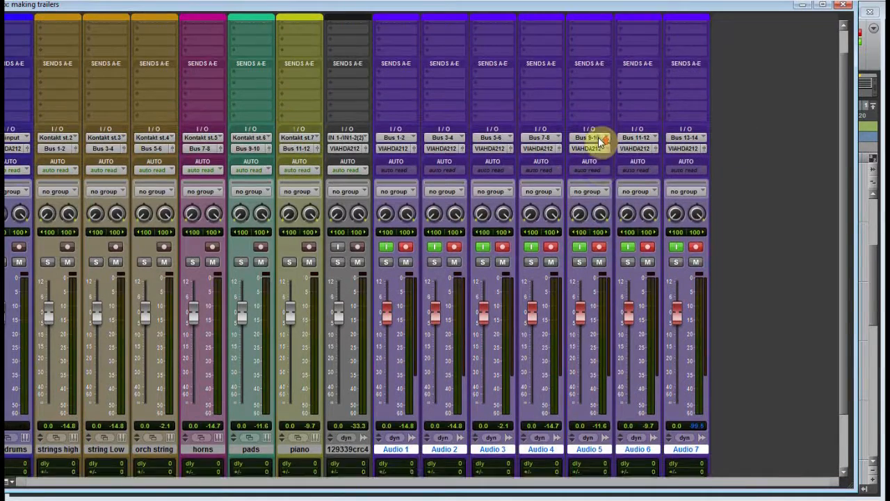
pyautogui.scroll(-1, 528, 334)
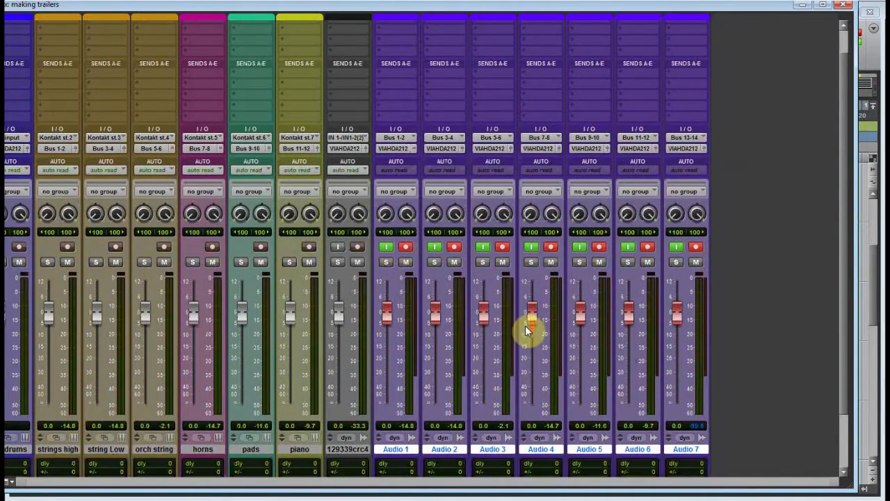
# Solo the horns track together with Audio 4
pyautogui.click(578, 263)
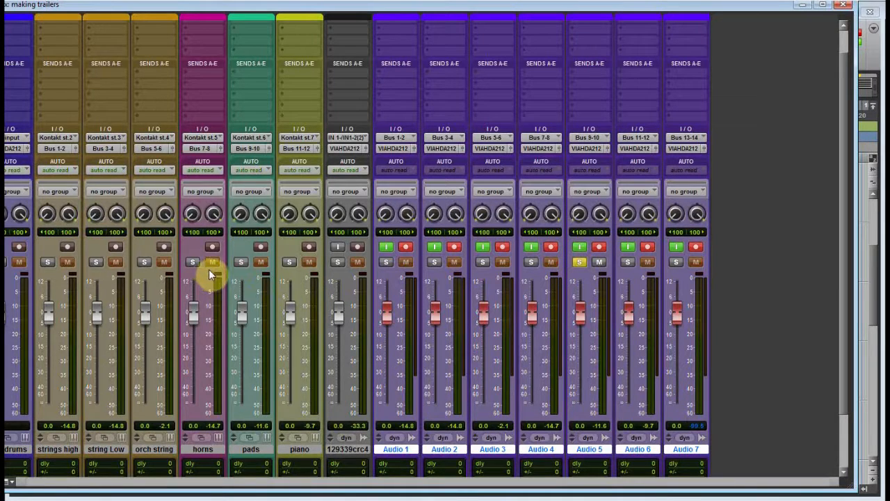
pyautogui.click(192, 263)
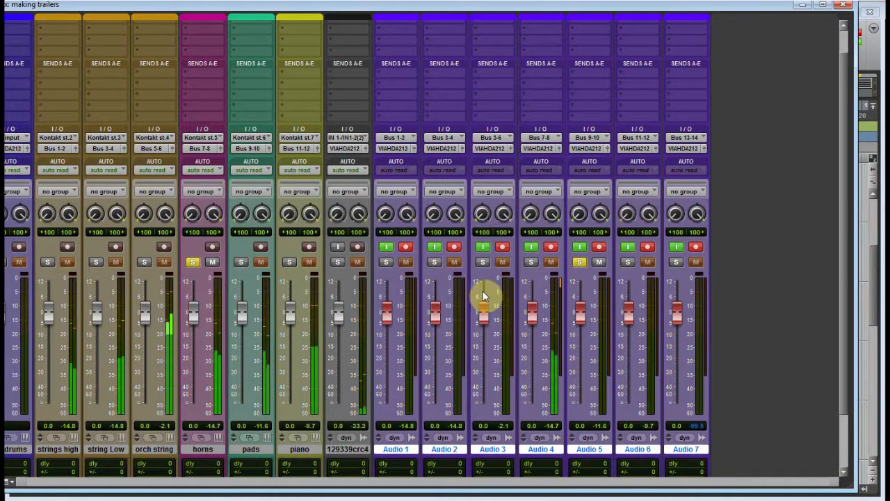
pyautogui.click(531, 262)
pyautogui.click(579, 262)
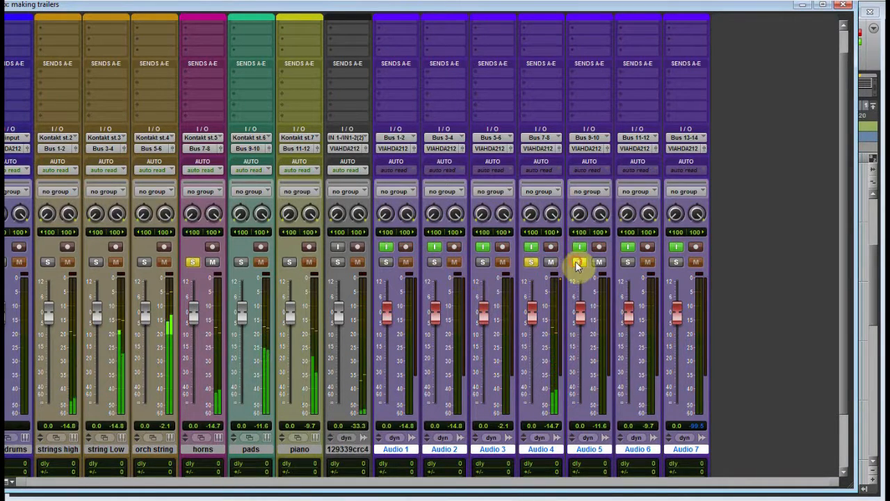
# Move the solo to the pads track and Audio 5 so only this pair is heard
pyautogui.click(195, 264)
pyautogui.click(240, 262)
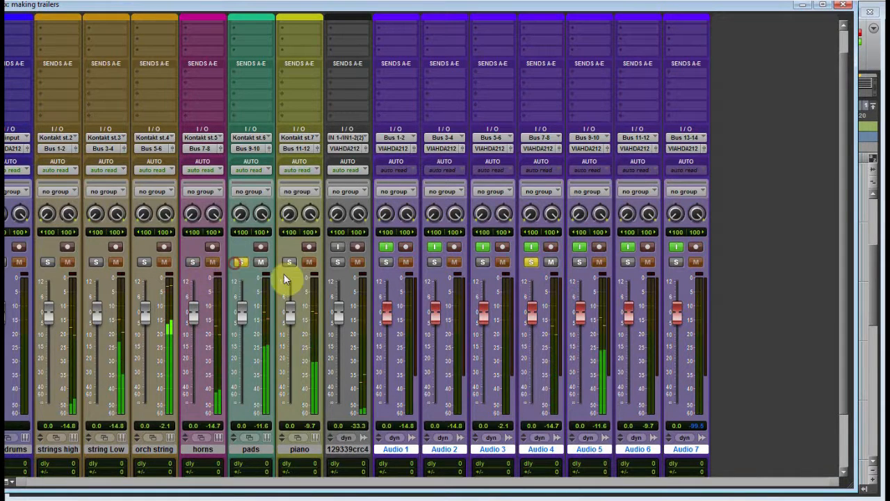
pyautogui.click(579, 263)
pyautogui.click(531, 262)
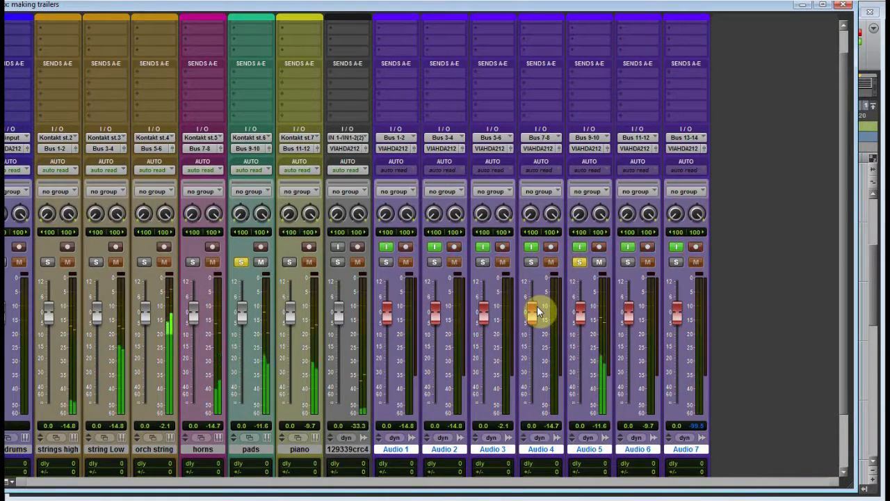
# Open the FG-Red compressor on Audio 5, set its threshold to -28.1 dB and raise its ratio
pyautogui.scroll(1, 537, 306)
pyautogui.click(590, 33)
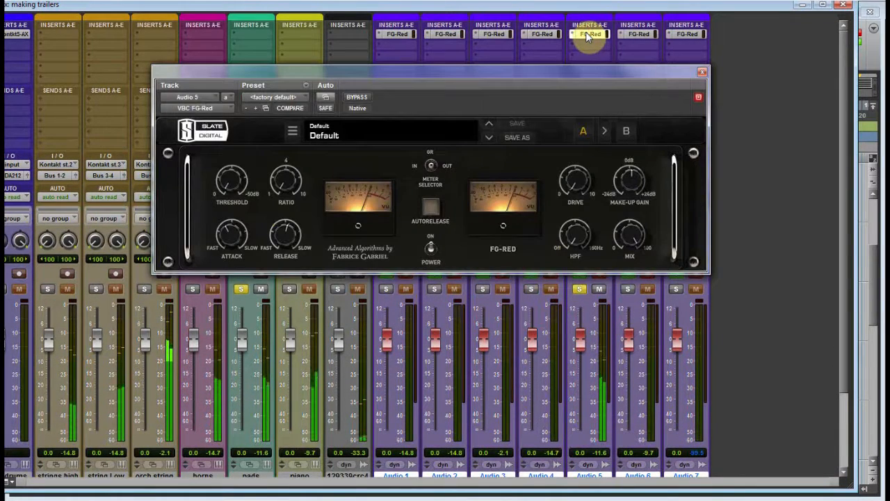
pyautogui.moveTo(229, 189); pyautogui.dragTo(255, 123)
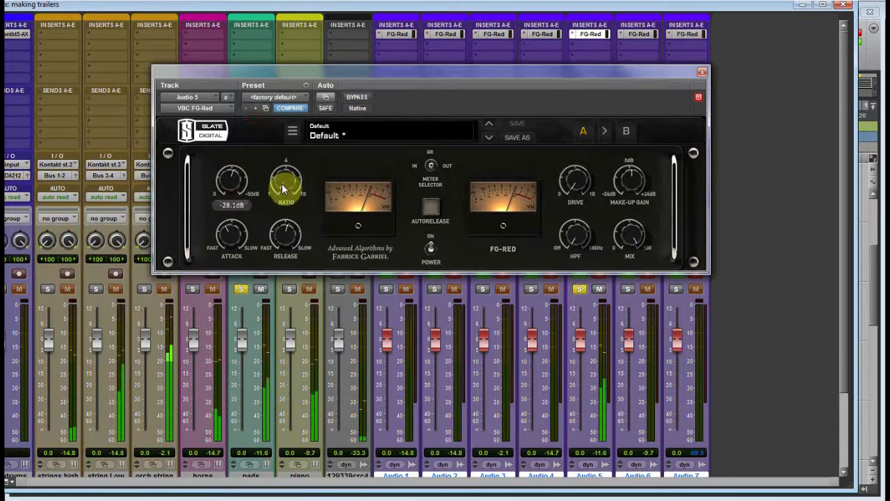
pyautogui.moveTo(281, 185)
pyautogui.mouseDown()
pyautogui.moveTo(282, 145)
pyautogui.moveTo(279, 185)
pyautogui.mouseUp()
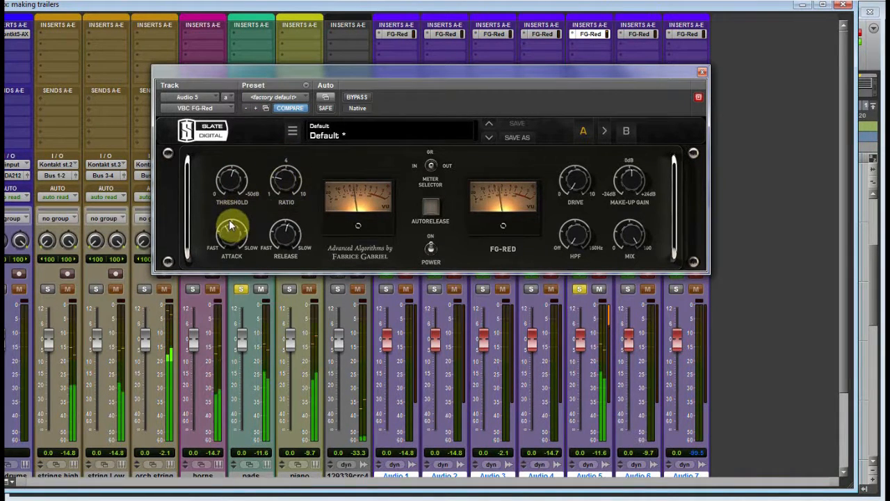
# Set the attack of Audio 5's FG-Red compressor to 2.3 and slow down its release
pyautogui.moveTo(232, 225); pyautogui.dragTo(224, 245)
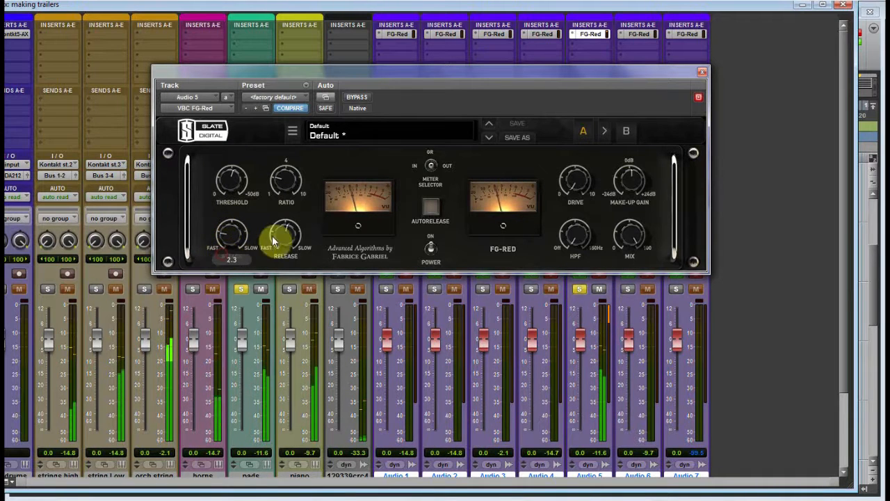
pyautogui.moveTo(275, 239)
pyautogui.mouseDown()
pyautogui.moveTo(280, 244)
pyautogui.moveTo(275, 225)
pyautogui.mouseUp()
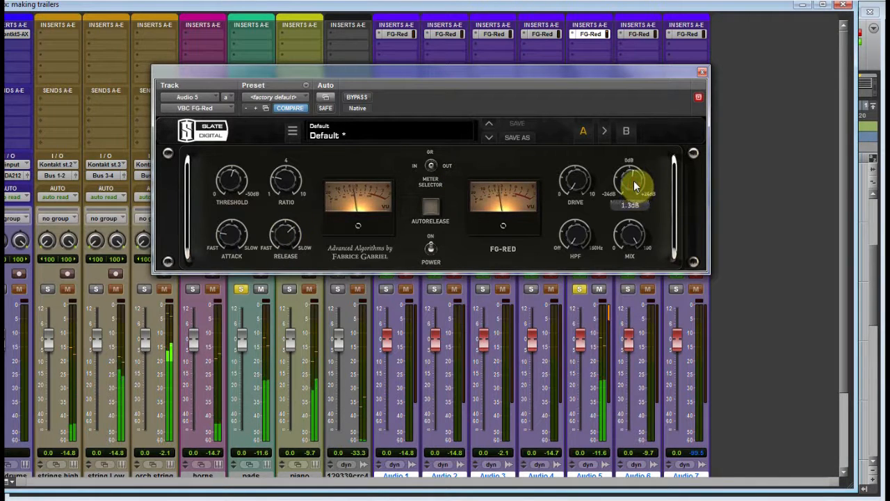
# Raise the make-up gain and fine-tune the drive of Audio 5's FG-Red compressor, and close its window
pyautogui.moveTo(635, 187); pyautogui.dragTo(634, 181)
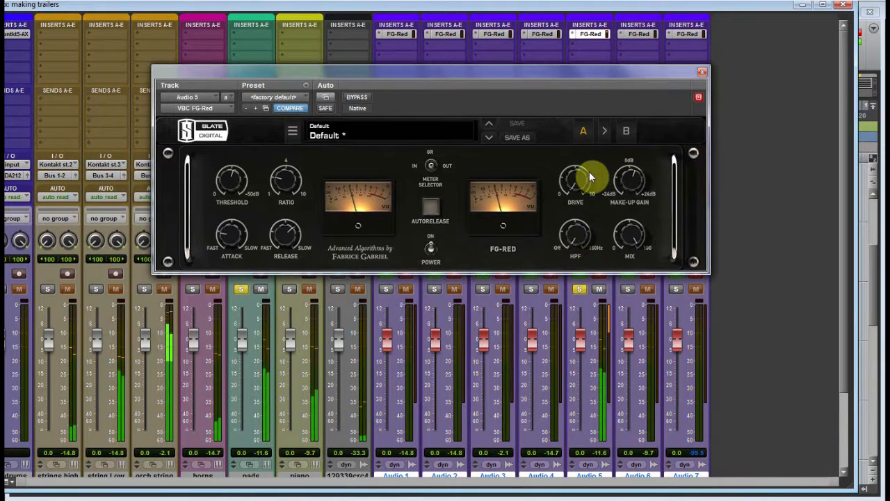
pyautogui.click(573, 186)
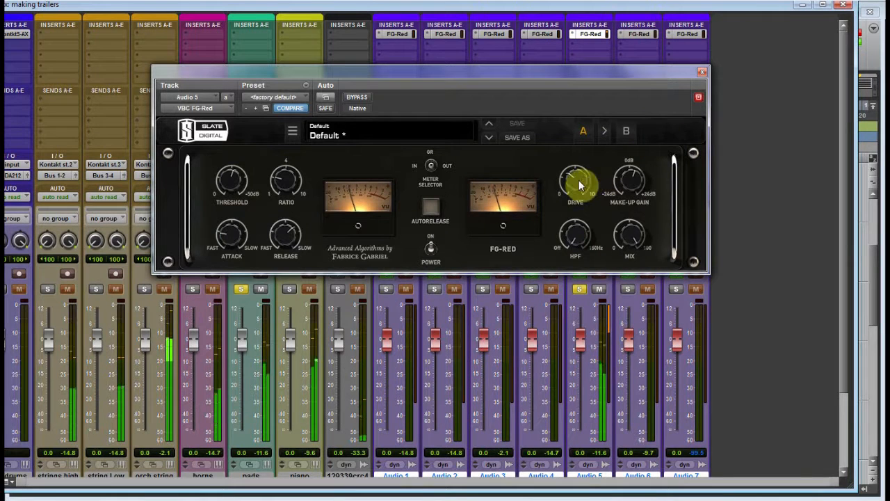
pyautogui.moveTo(578, 182)
pyautogui.mouseDown()
pyautogui.moveTo(583, 176)
pyautogui.moveTo(544, 201)
pyautogui.moveTo(576, 183)
pyautogui.mouseUp()
pyautogui.click(700, 74)
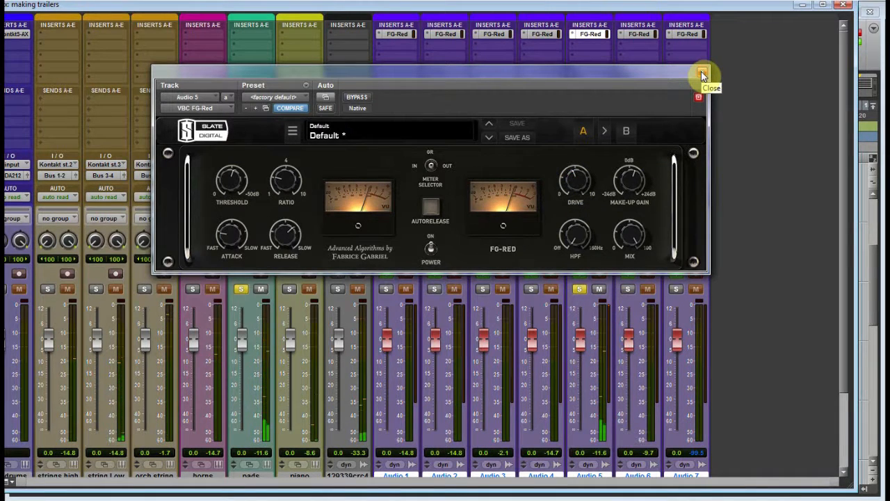
pyautogui.click(702, 75)
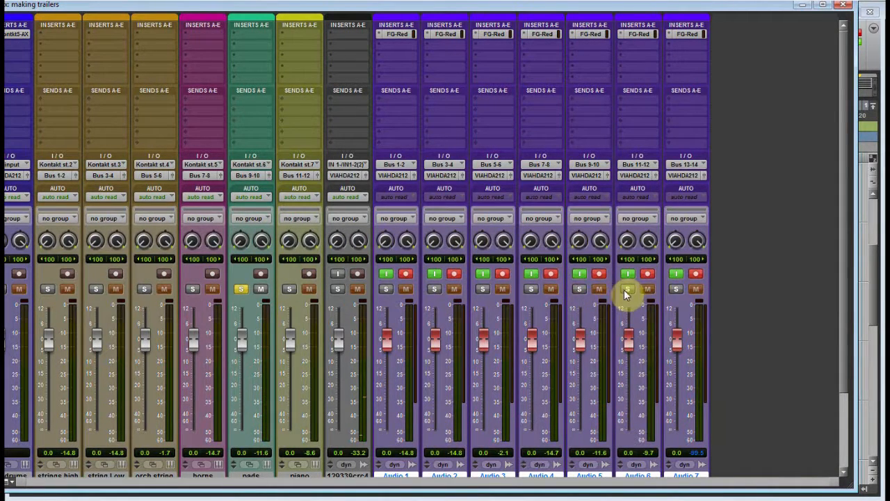
# Solo the piano track and Audio 6 instead of the pads pair, and open Audio 6's FG-Red compressor during playback
pyautogui.click(240, 288)
pyautogui.click(289, 289)
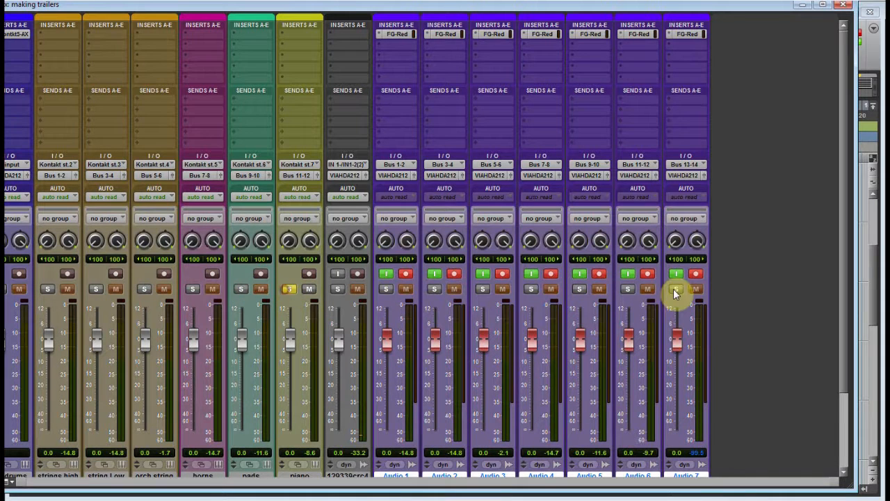
pyautogui.click(633, 34)
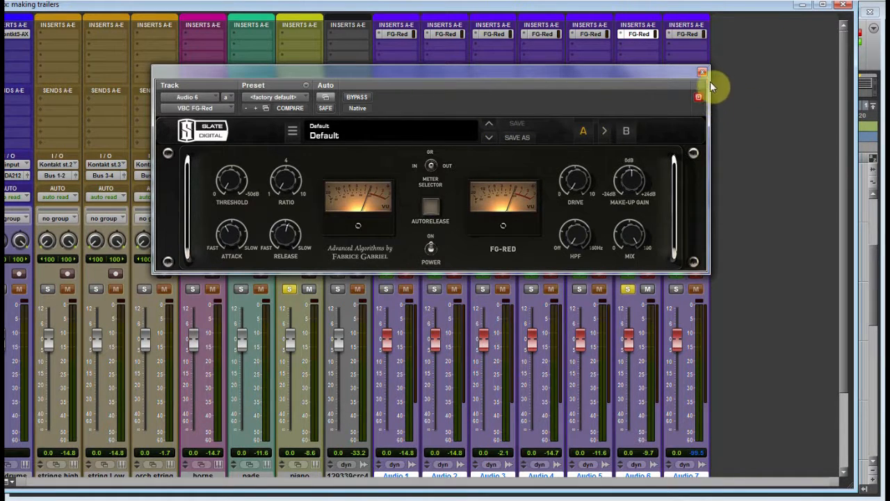
pyautogui.hotkey('ctrl', '=')
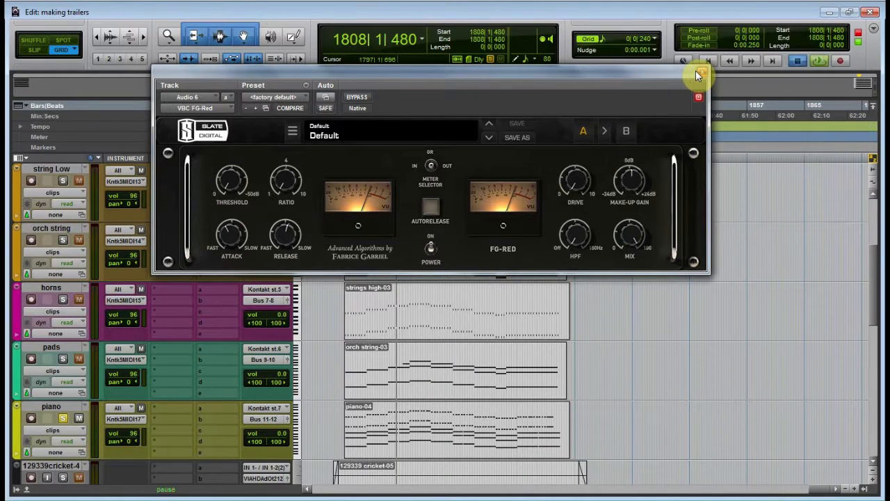
pyautogui.hotkey('ctrl', '=')
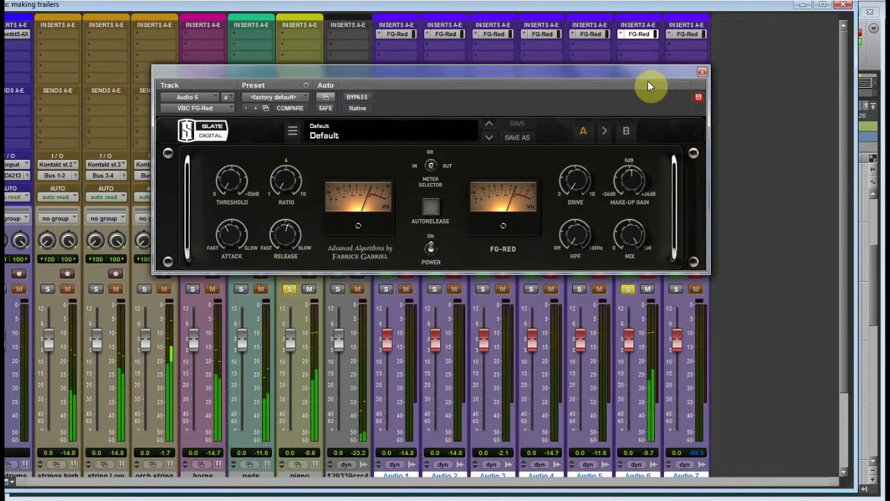
# Set the ratio of Audio 6's FG-Red compressor to 2.5 and its threshold to -21.2 dB
pyautogui.moveTo(225, 185); pyautogui.dragTo(238, 131)
pyautogui.moveTo(278, 164)
pyautogui.mouseDown()
pyautogui.moveTo(281, 171)
pyautogui.moveTo(286, 153)
pyautogui.mouseUp()
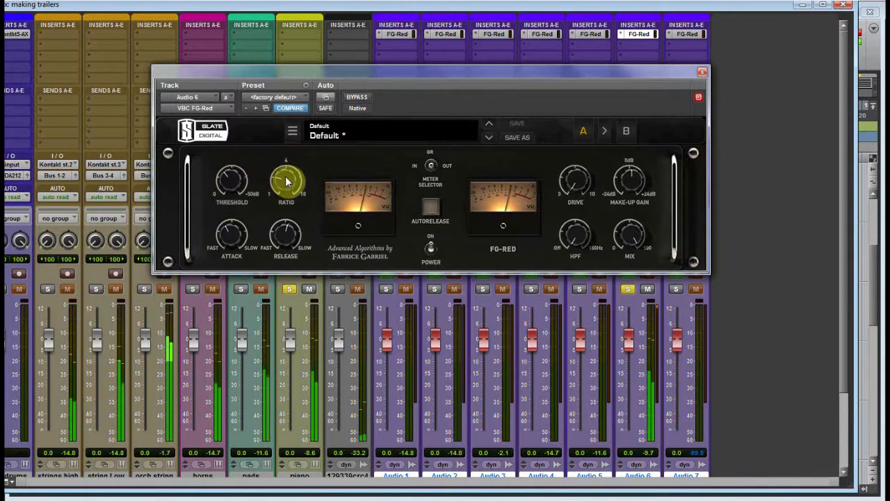
pyautogui.moveTo(289, 184); pyautogui.dragTo(291, 174)
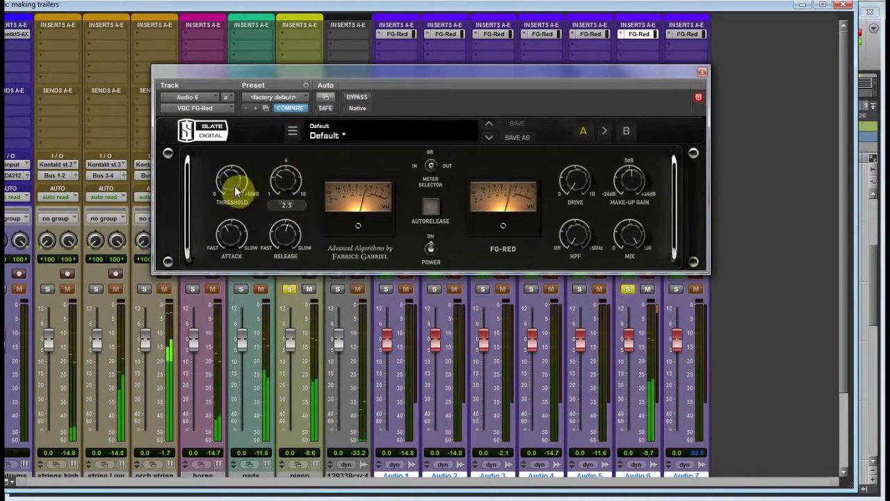
pyautogui.moveTo(235, 186); pyautogui.dragTo(231, 174)
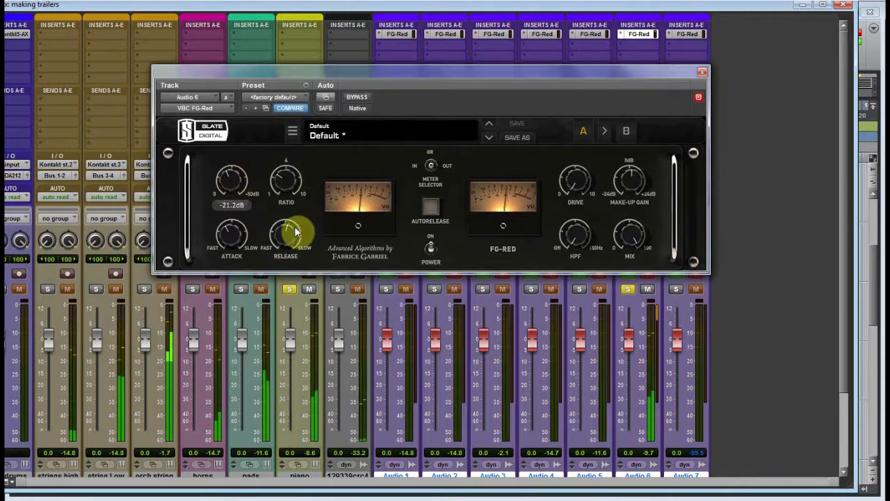
# Slow down the attack and speed up the release of Audio 6's FG-Red compressor
pyautogui.moveTo(220, 238); pyautogui.dragTo(226, 261)
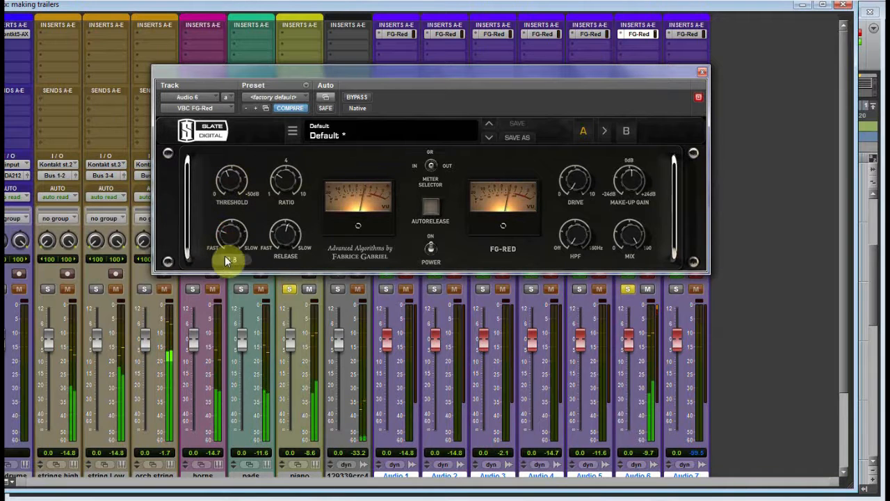
pyautogui.click(285, 243)
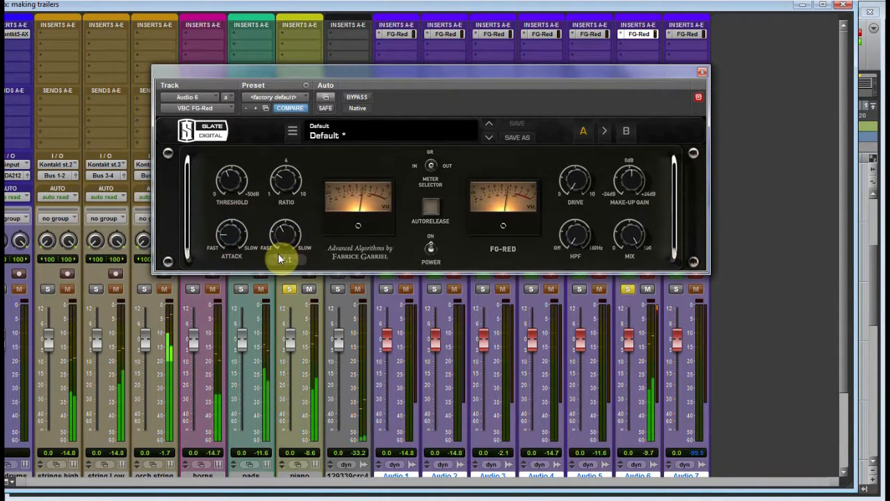
pyautogui.moveTo(279, 253); pyautogui.dragTo(283, 240)
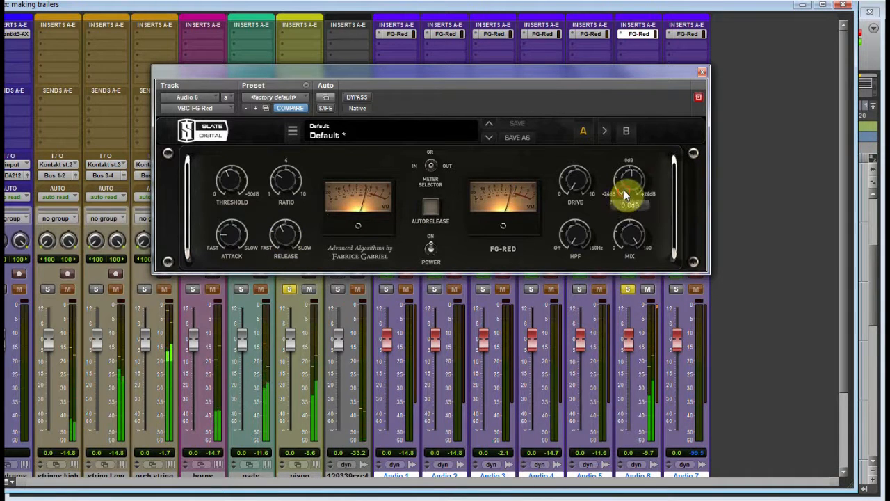
# Raise the make-up gain and set the high-pass filter of Audio 6's FG-Red compressor to 75 Hz, and close its window
pyautogui.moveTo(625, 196); pyautogui.dragTo(625, 183)
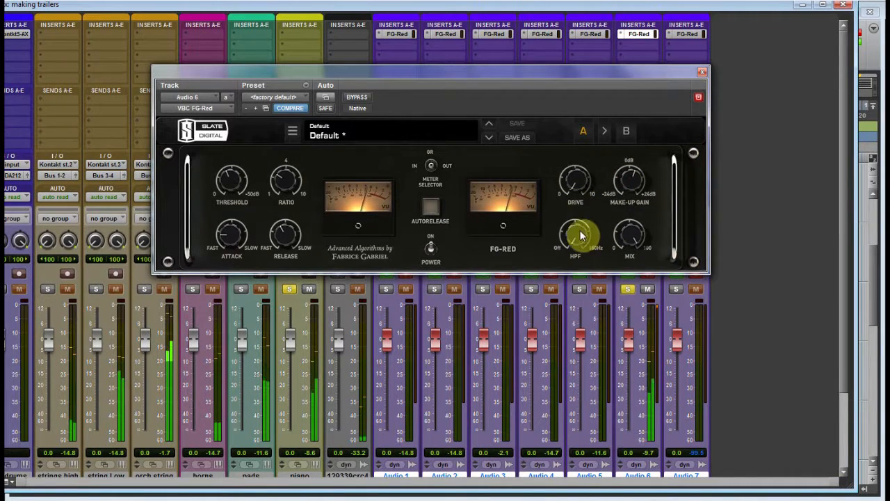
pyautogui.moveTo(580, 235)
pyautogui.mouseDown()
pyautogui.moveTo(589, 182)
pyautogui.moveTo(584, 225)
pyautogui.mouseUp()
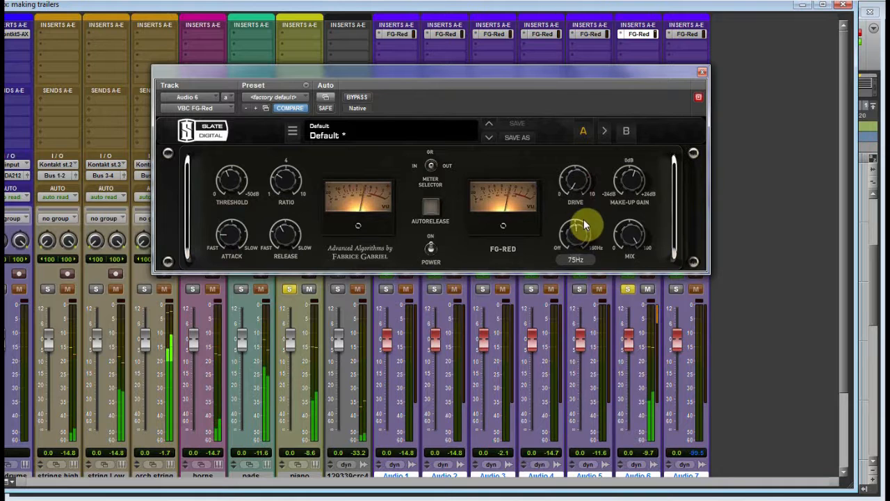
pyautogui.click(703, 72)
# Fine-tune the drive and high-pass filter of Audio 1's FG-Red compressor, and close its window
pyautogui.click(395, 33)
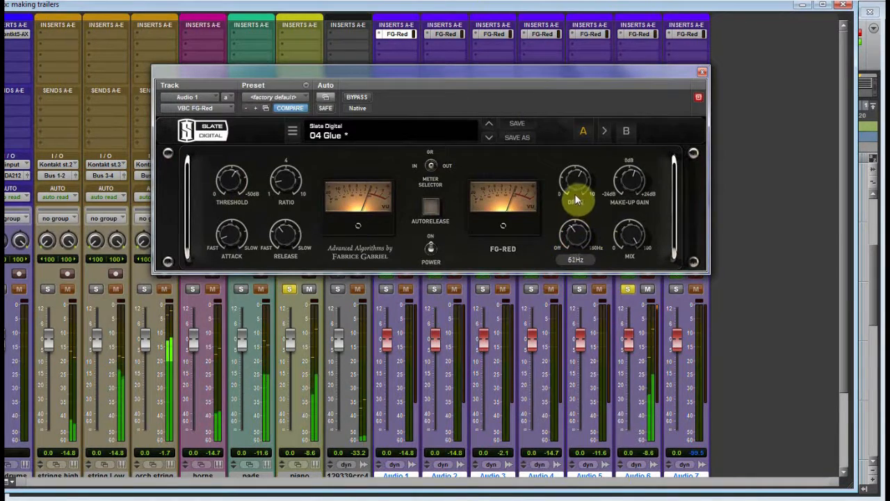
pyautogui.moveTo(575, 193); pyautogui.dragTo(579, 183)
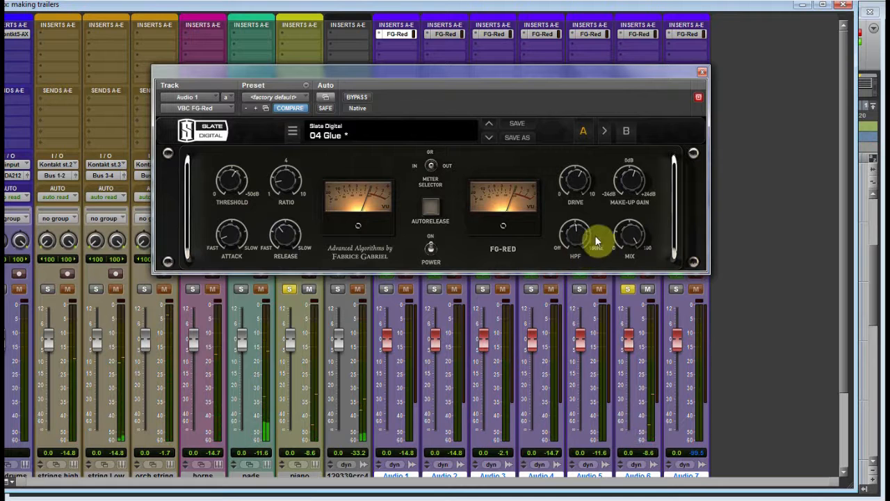
pyautogui.click(703, 72)
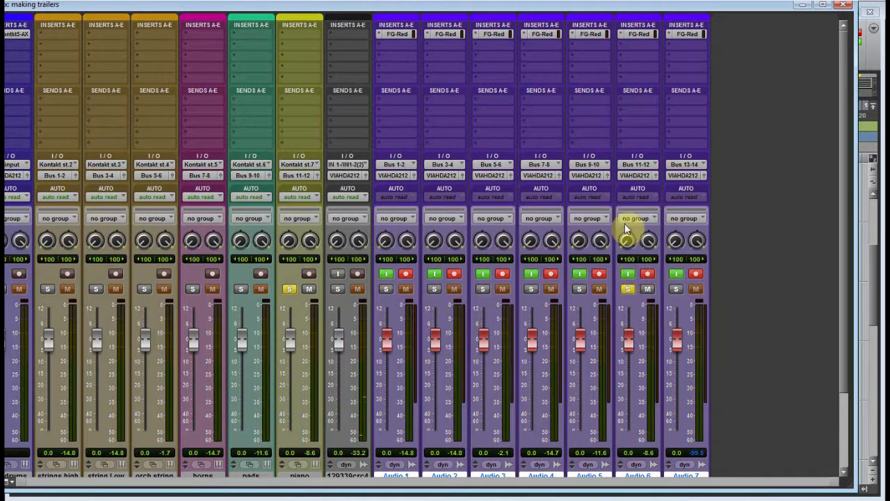
# Clear all track solos and delete the unused Audio 7 track
pyautogui.scroll(-2, 629, 209)
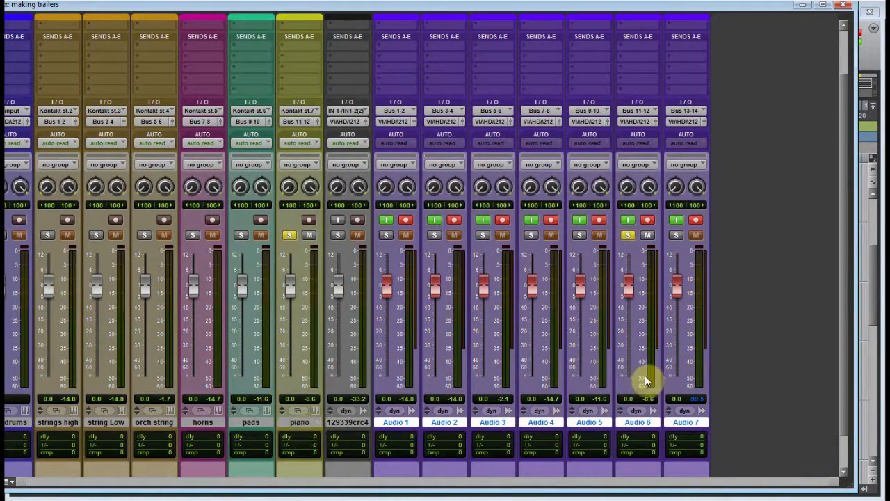
pyautogui.click(685, 423)
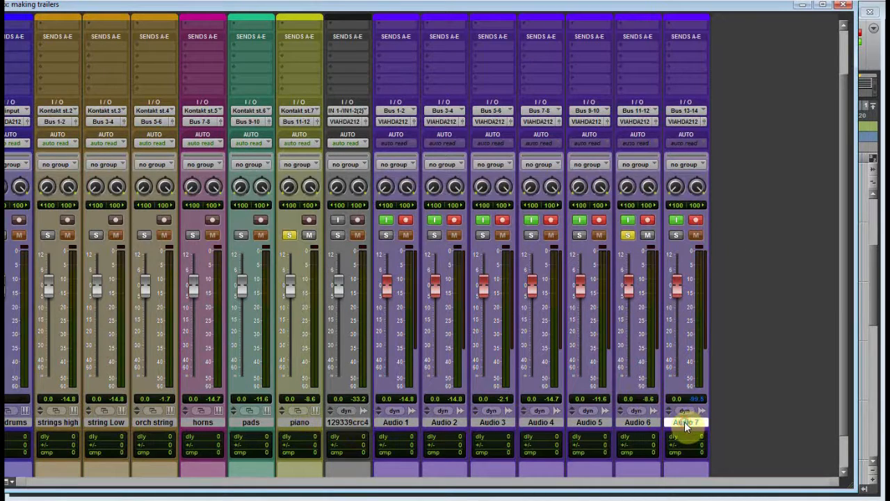
pyautogui.keyDown('alt'); pyautogui.click(628, 236); pyautogui.keyUp('alt')
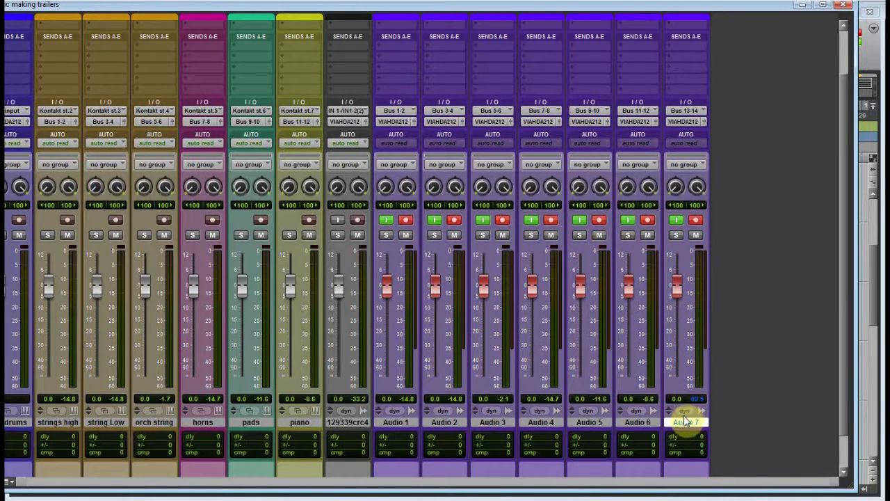
pyautogui.rightClick(685, 423)
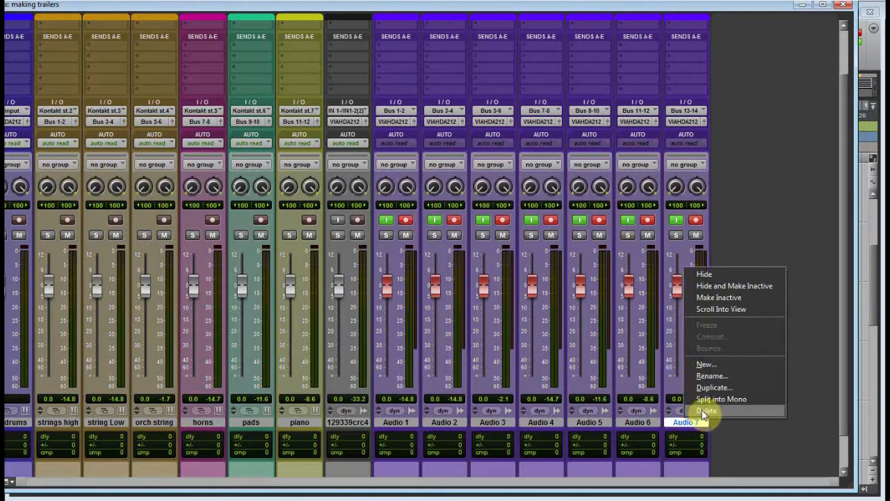
pyautogui.click(703, 411)
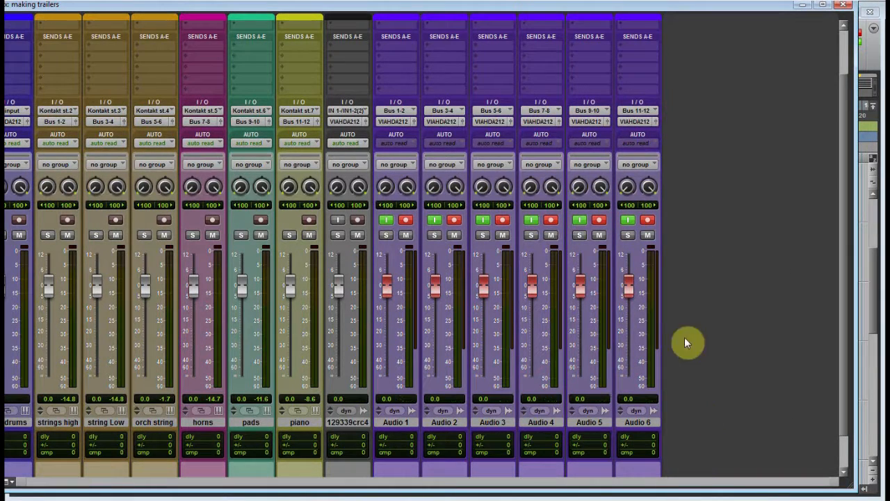
pyautogui.scroll(2, 654, 153)
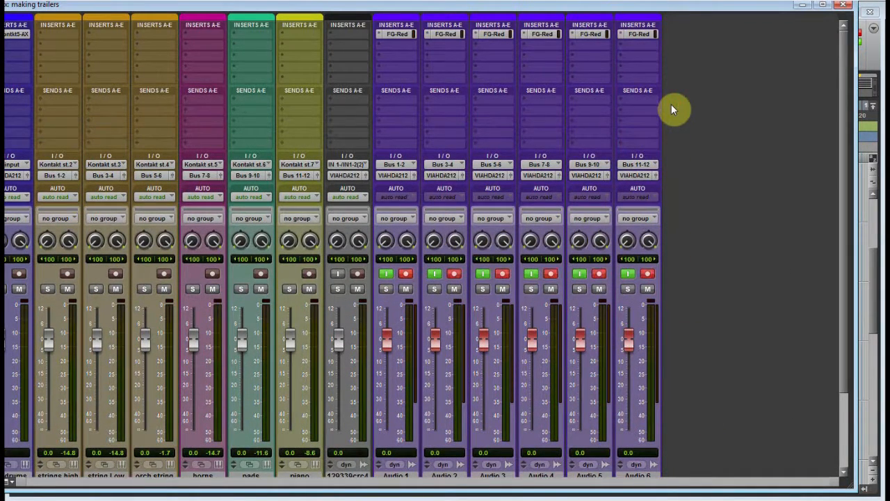
# Switch to the Edit window and place the playback start at 1800|3|480, just before the clips begin
pyautogui.hotkey('ctrl', '=')
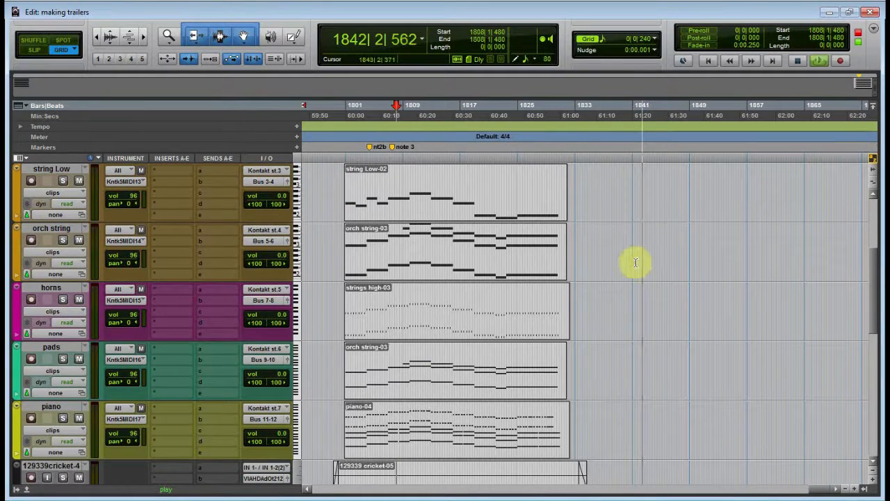
pyautogui.scroll(-5, 626, 271)
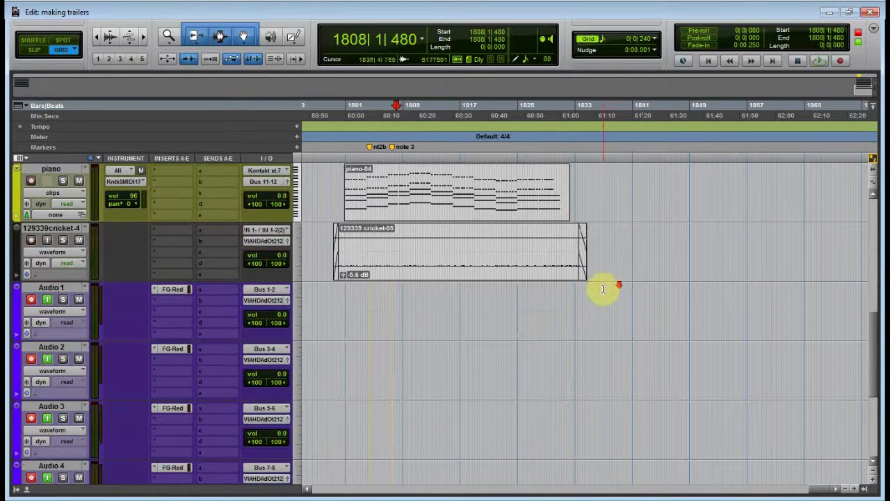
pyautogui.click(332, 303)
pyautogui.click(342, 303)
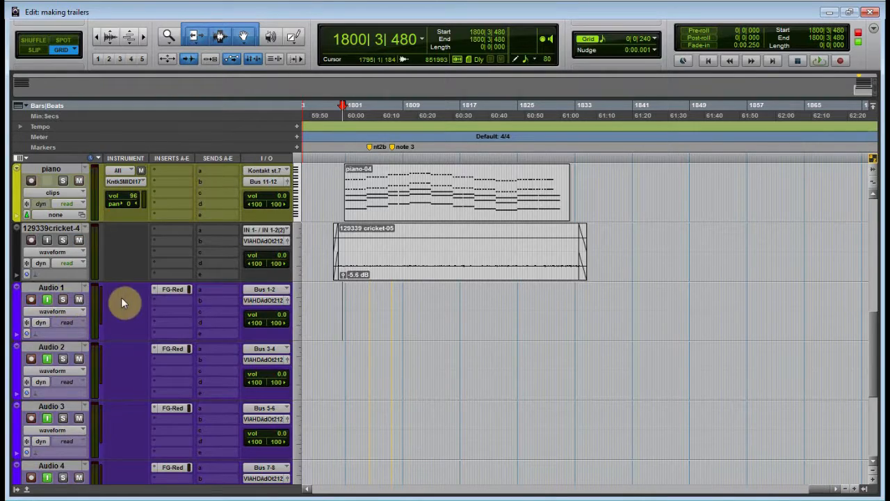
# Play the session briefly to check the incoming signal on the record-armed audio tracks, and stop playback
pyautogui.scroll(10, 121, 297)
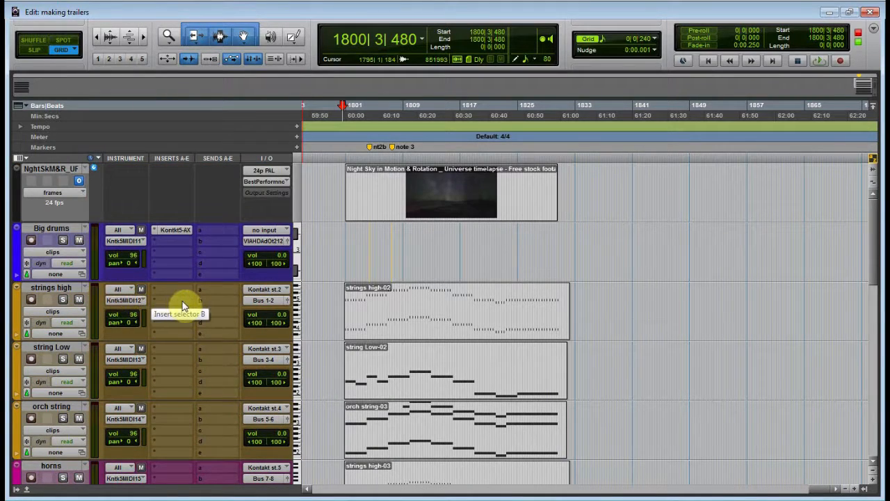
pyautogui.scroll(-10, 183, 306)
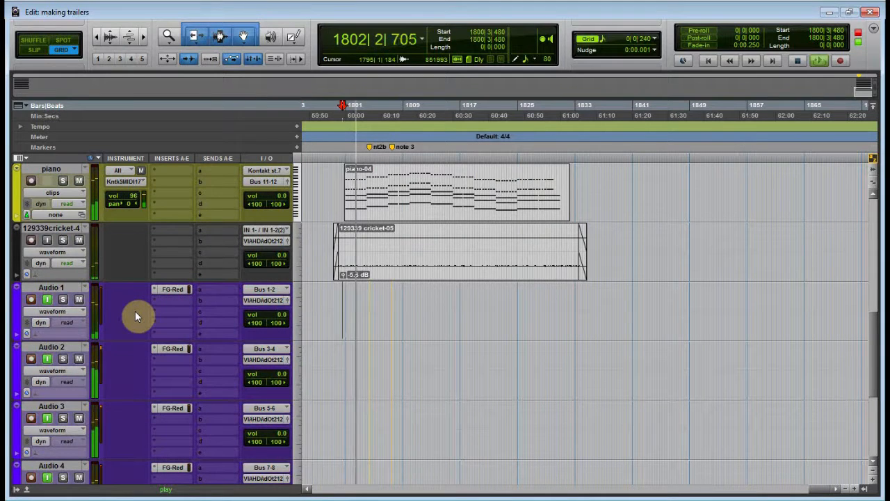
pyautogui.scroll(1, 135, 311)
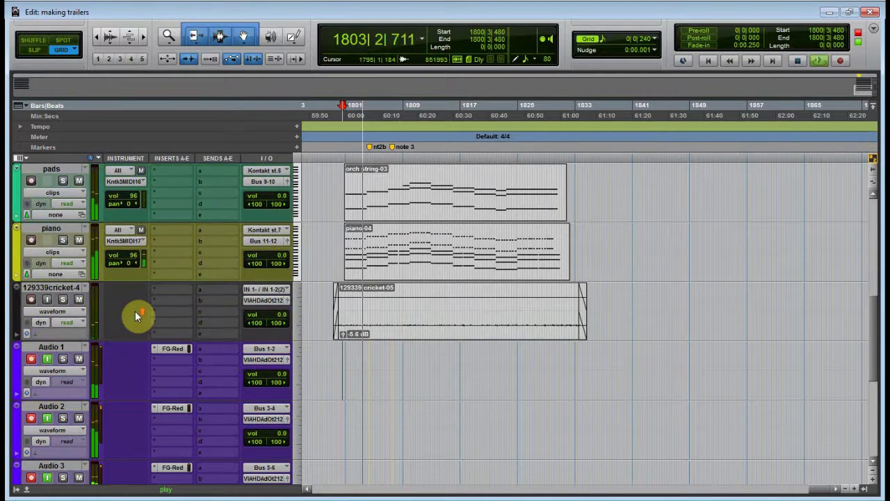
pyautogui.press('space')
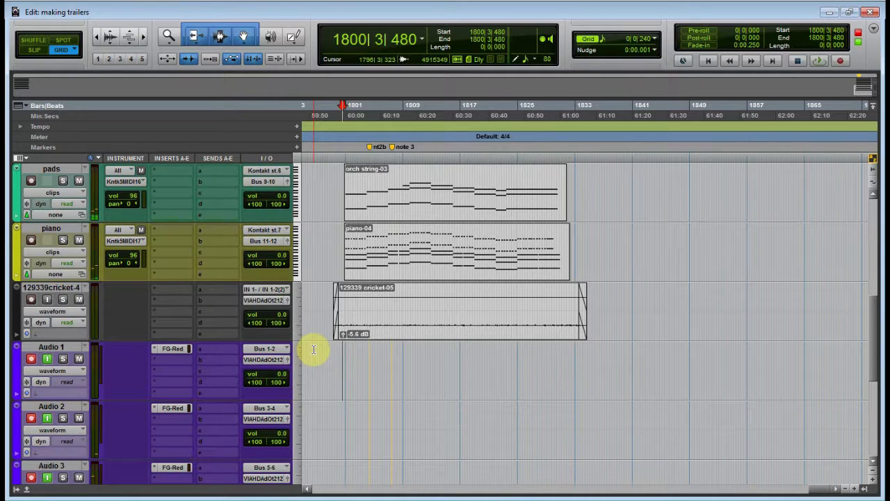
# Record Audio 1 to Audio 6 from 1800|3|480 to bar 1833, past the end of the MIDI clips, and close the video window
pyautogui.hotkey('ctrl', 'space')
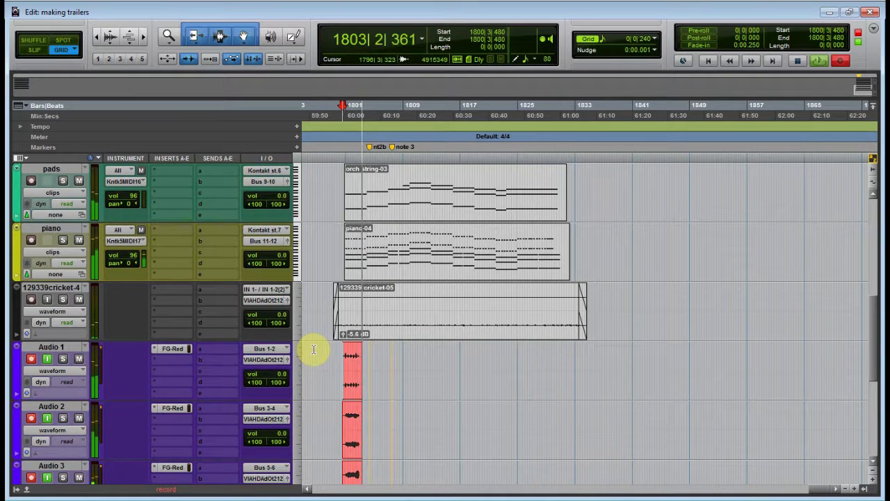
pyautogui.scroll(-5, 314, 349)
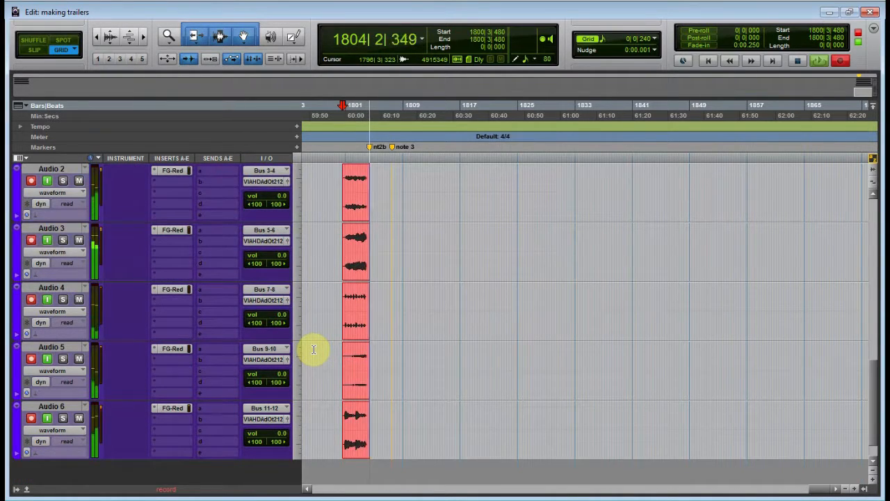
pyautogui.scroll(2, 314, 349)
pyautogui.scroll(2, 314, 349)
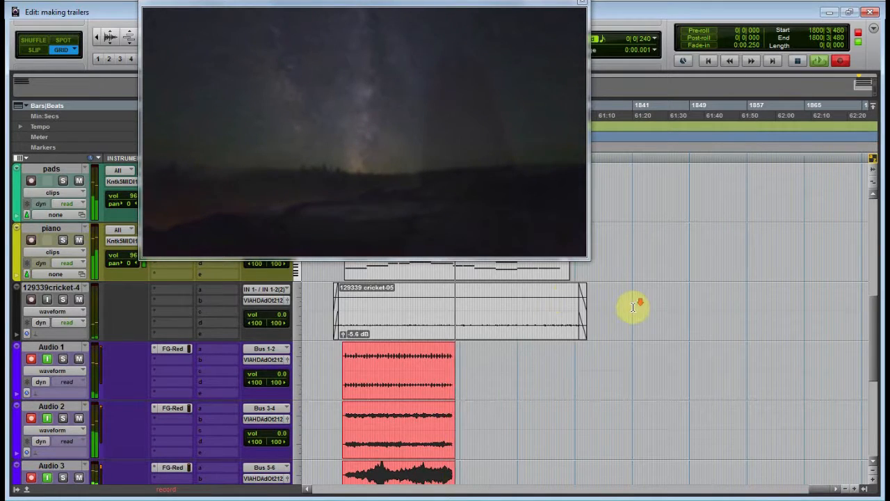
pyautogui.scroll(-5, 633, 307)
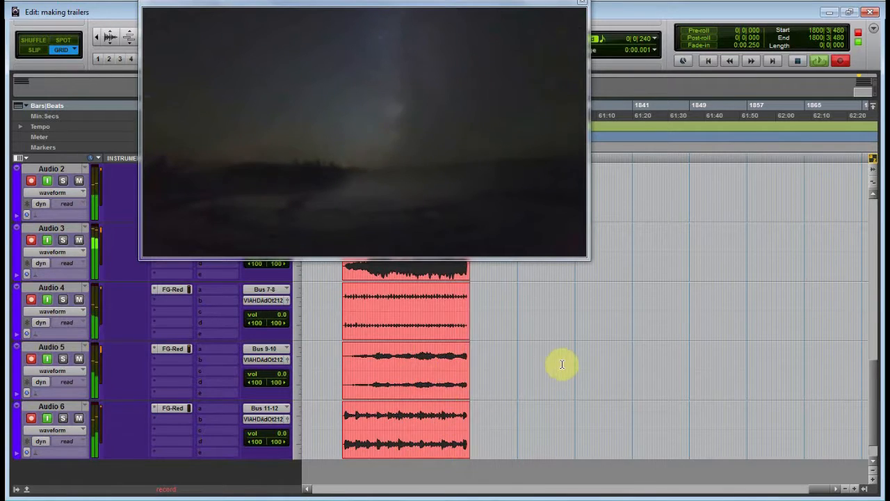
pyautogui.scroll(2, 556, 358)
pyautogui.scroll(1, 480, 361)
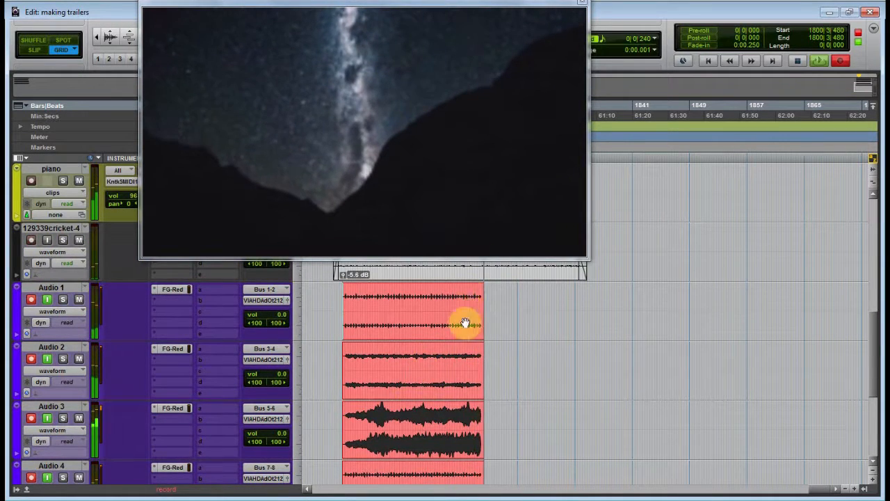
pyautogui.scroll(1, 573, 339)
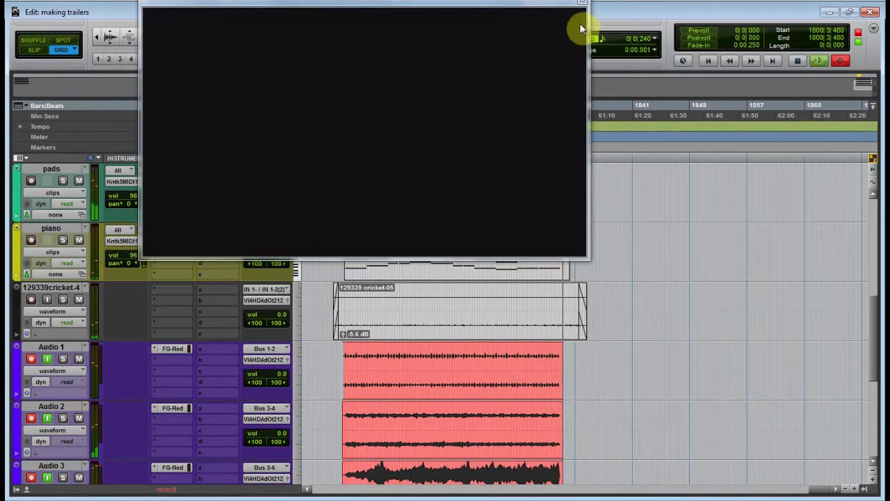
pyautogui.click(583, 2)
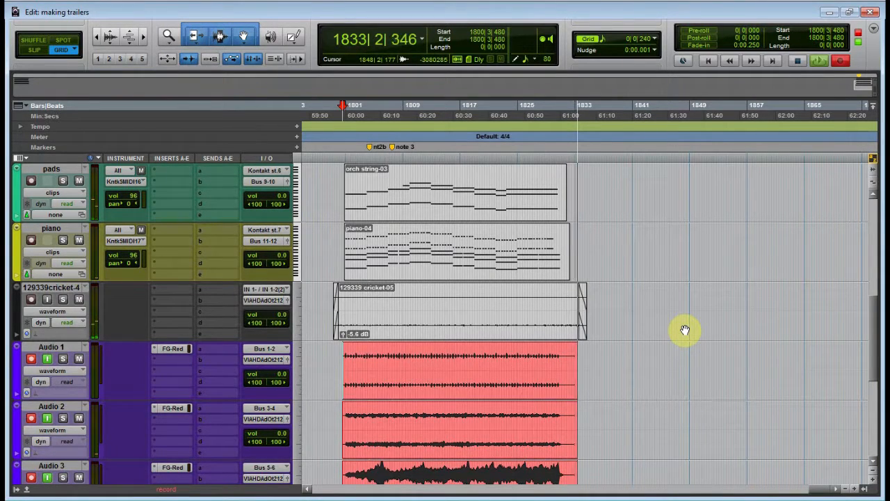
pyautogui.press('space')
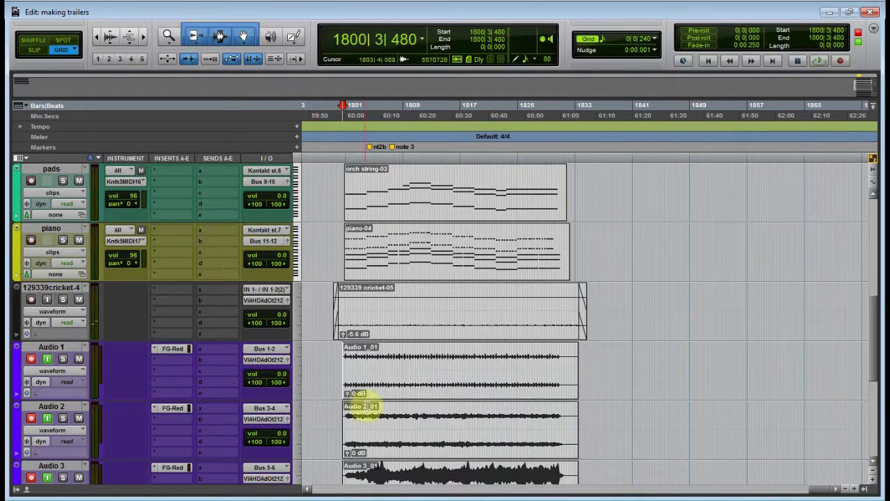
# Examine the beginnings and endings of the recorded clips on Audio 1 to Audio 6 against the MIDI clips
pyautogui.scroll(-1, 577, 358)
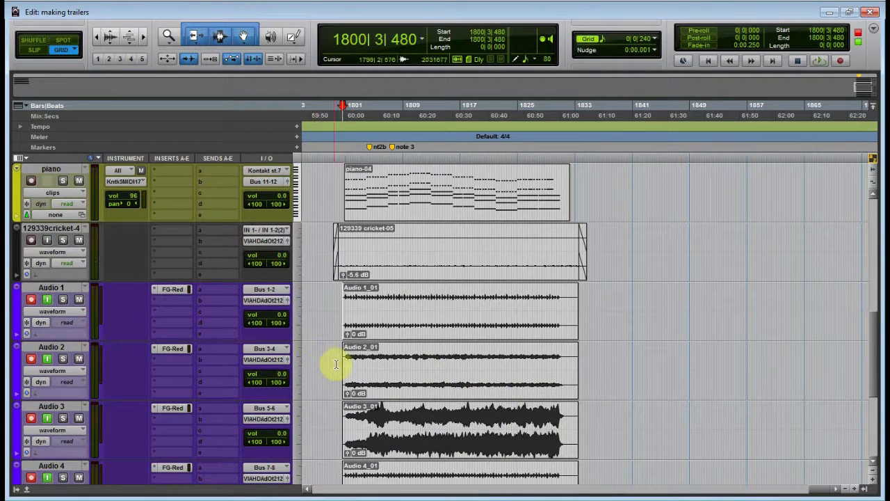
pyautogui.hotkey('ctrl', ']')
pyautogui.hotkey('ctrl', ']')
pyautogui.hotkey('ctrl', ']')
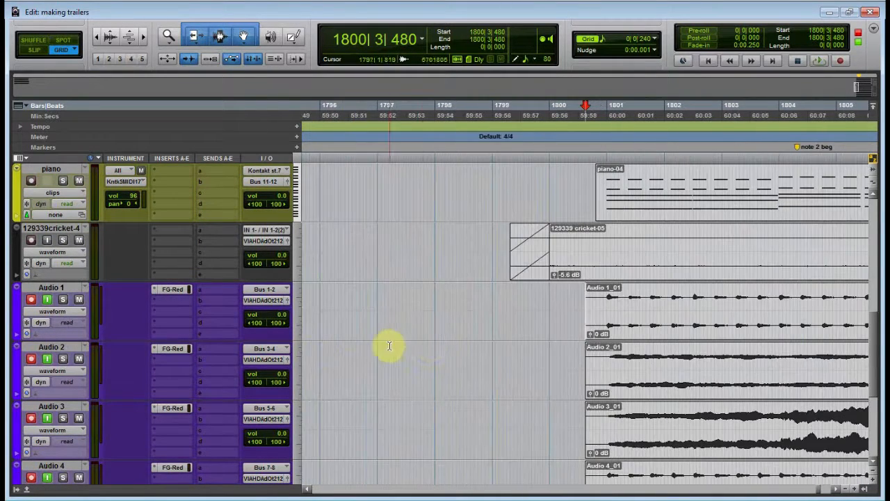
pyautogui.scroll(-3, 571, 403)
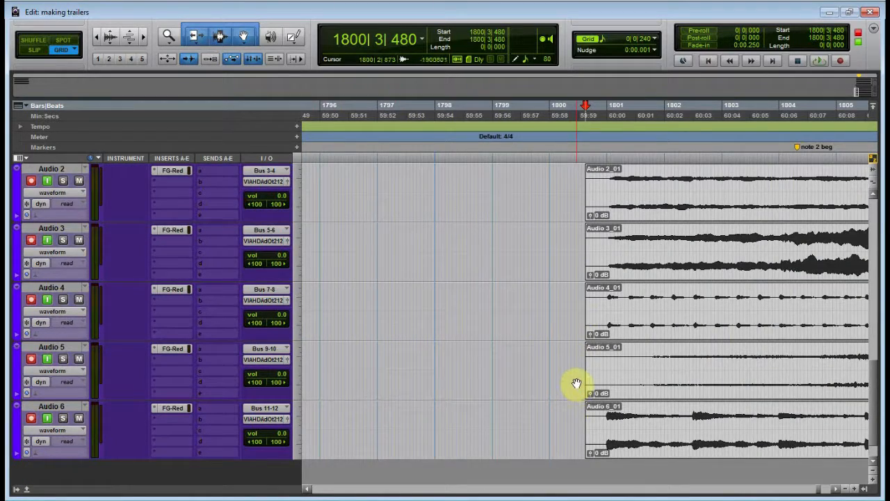
pyautogui.hotkey('ctrl', '[')
pyautogui.hotkey('ctrl', '[')
pyautogui.hotkey('ctrl', '[')
pyautogui.scroll(3, 555, 367)
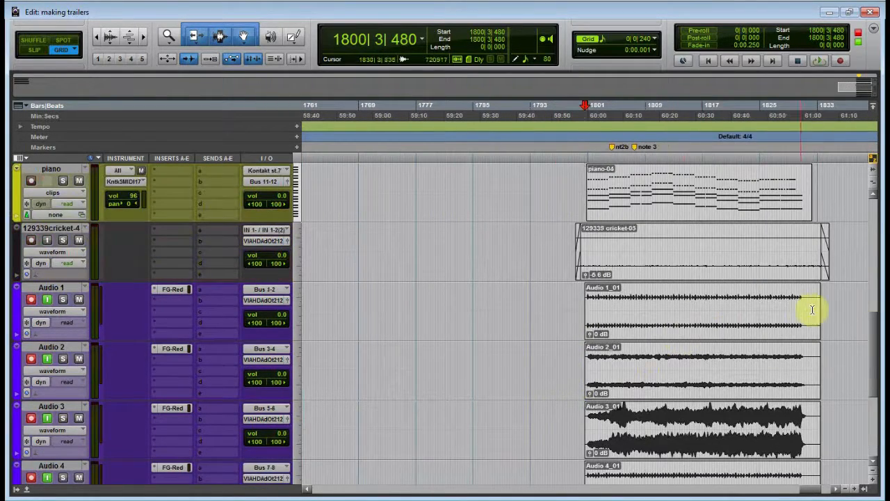
pyautogui.scroll(-2, 828, 432)
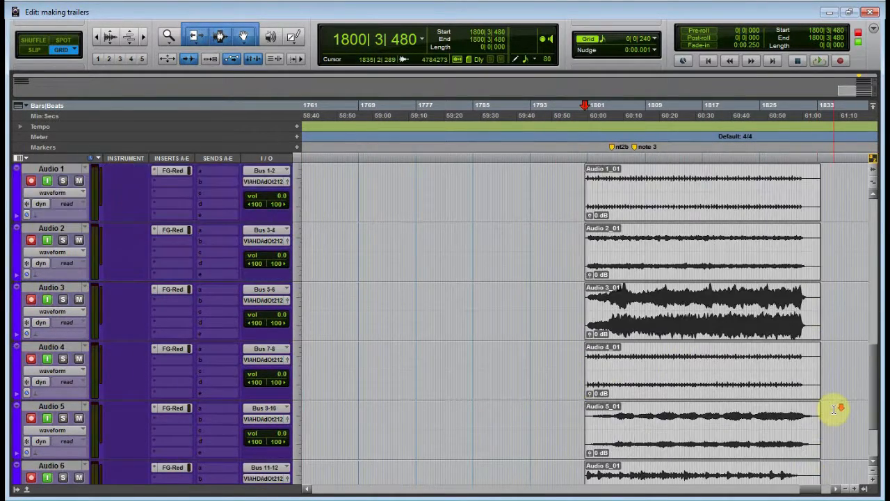
pyautogui.scroll(-2, 834, 409)
pyautogui.scroll(3, 811, 364)
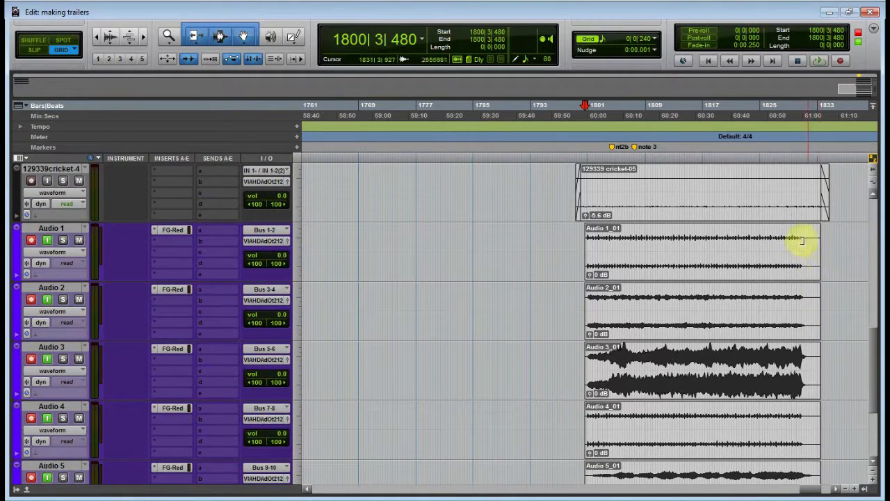
pyautogui.scroll(2, 831, 285)
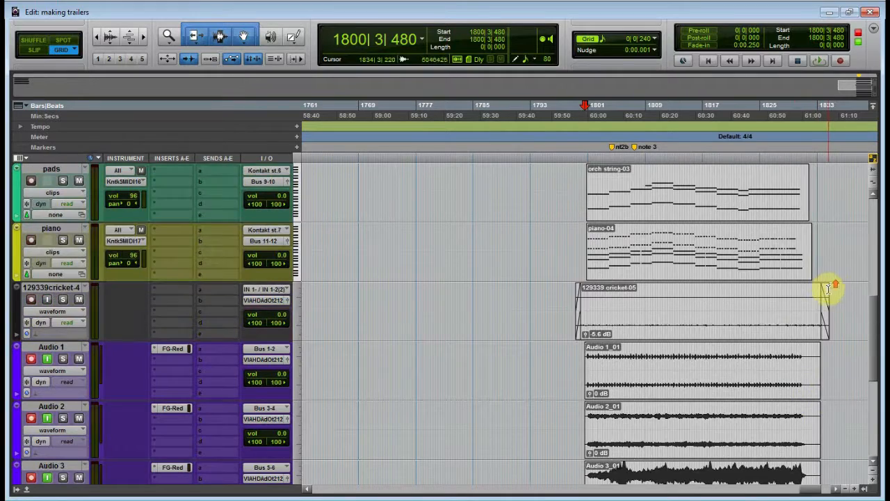
pyautogui.scroll(-5, 848, 340)
pyautogui.scroll(5, 477, 352)
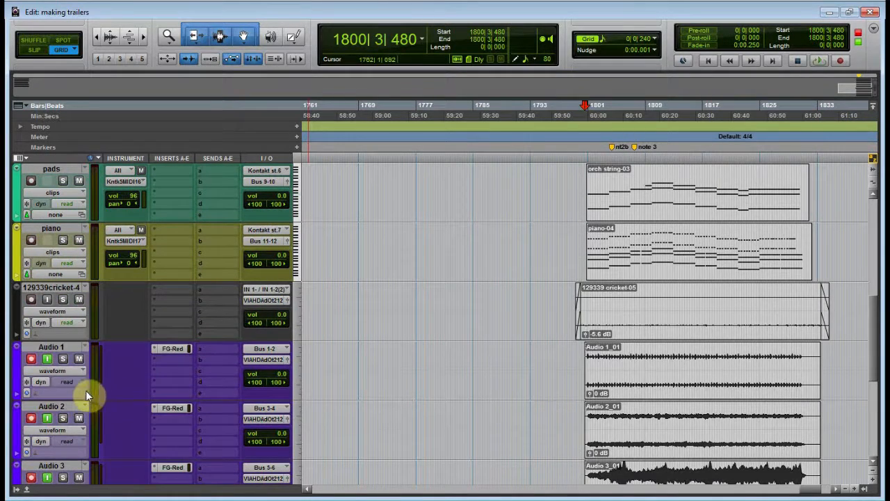
# Turn off record arming and input monitoring on the Audio 1 to Audio 6 tracks
pyautogui.click(31, 358)
pyautogui.click(46, 358)
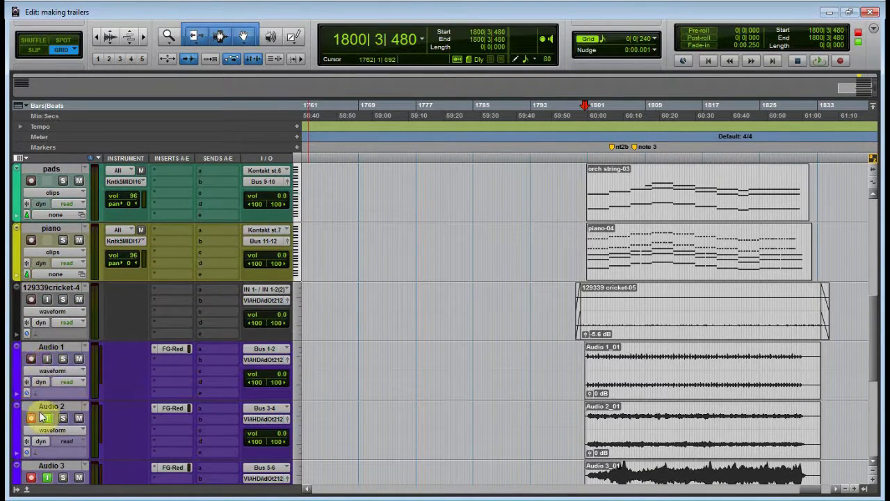
pyautogui.click(31, 417)
pyautogui.click(46, 418)
pyautogui.scroll(-4, 44, 391)
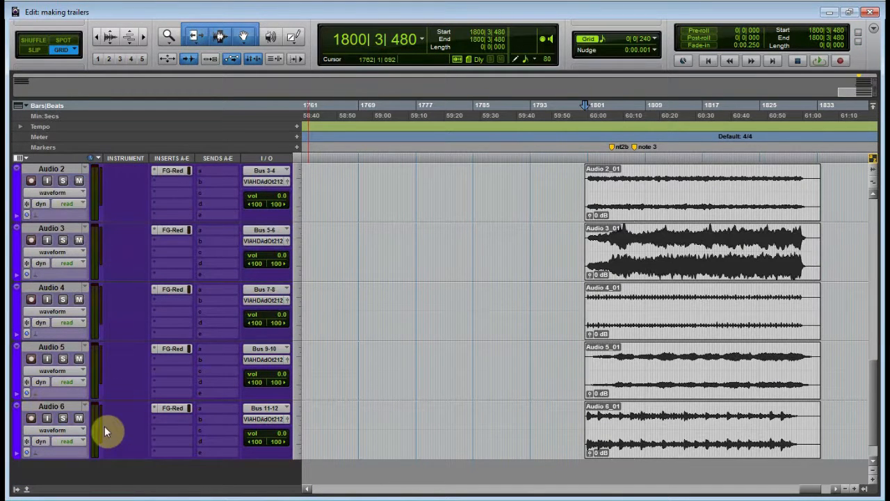
pyautogui.scroll(3, 111, 378)
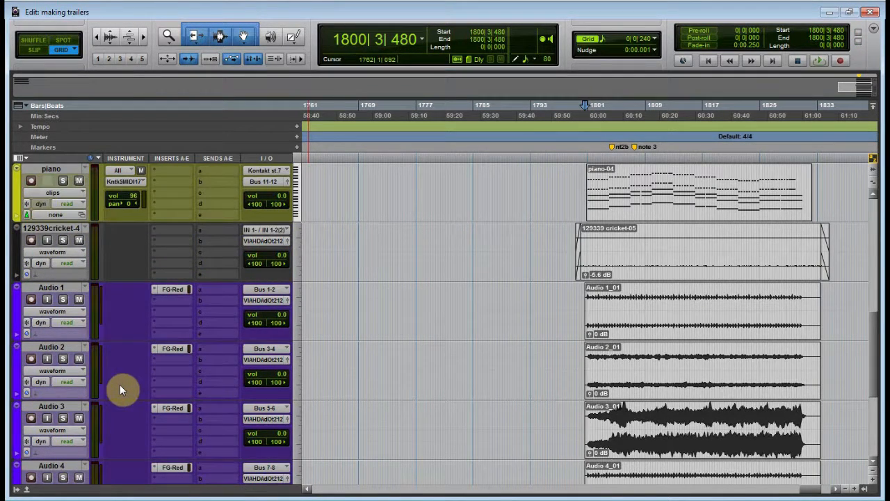
# Select all the instrument tracks from Big drums to piano, and hide them and make them inactive
pyautogui.scroll(3, 111, 337)
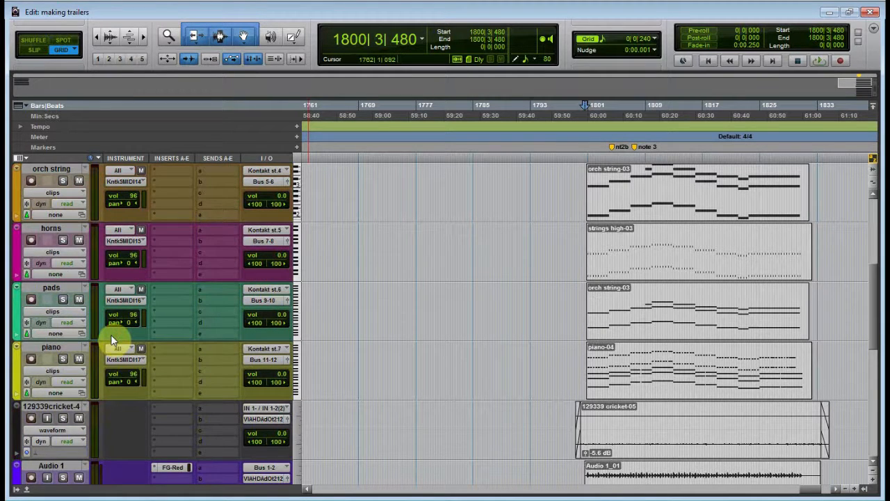
pyautogui.scroll(1, 113, 418)
pyautogui.scroll(-1, 113, 424)
pyautogui.scroll(4, 58, 344)
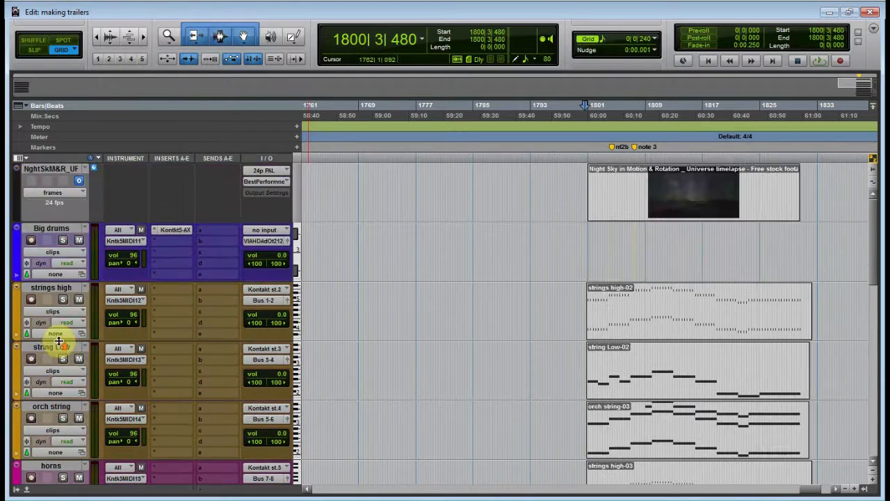
pyautogui.keyDown('alt'); pyautogui.click(52, 230); pyautogui.keyUp('alt')
pyautogui.rightClick(52, 232)
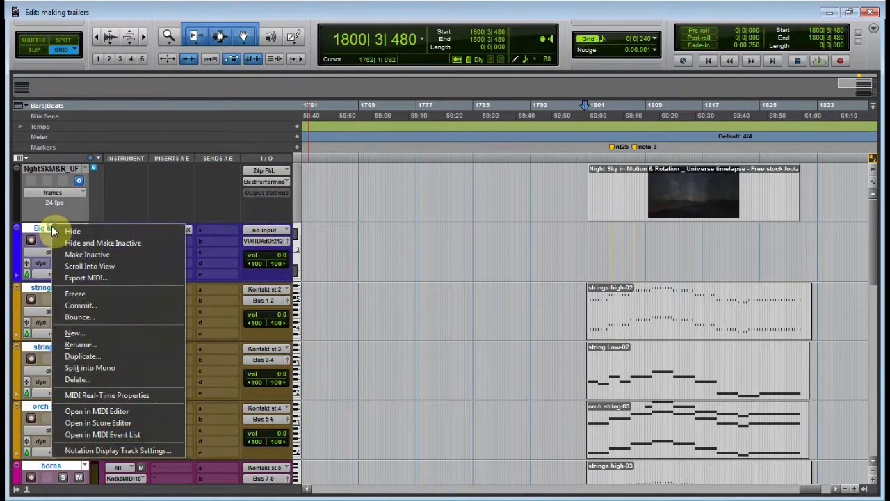
pyautogui.click(90, 249)
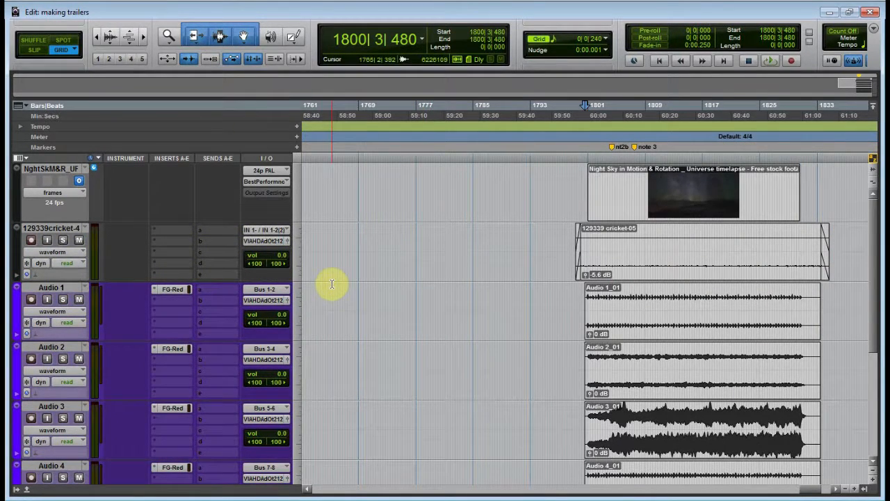
# Select the Audio 1 to Audio 6 tracks, remove the FG-Red insert from all of them, and close the plug-in window
pyautogui.scroll(-3, 48, 360)
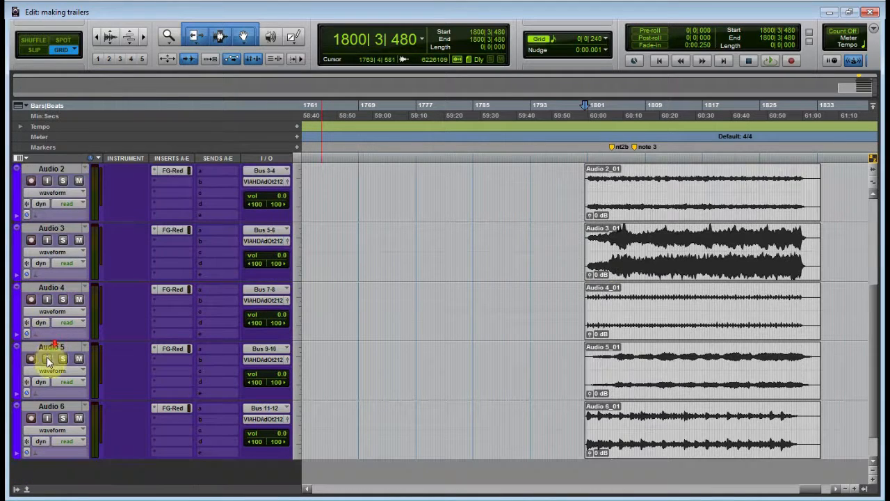
pyautogui.keyDown('shift'); pyautogui.click(45, 407); pyautogui.keyUp('shift')
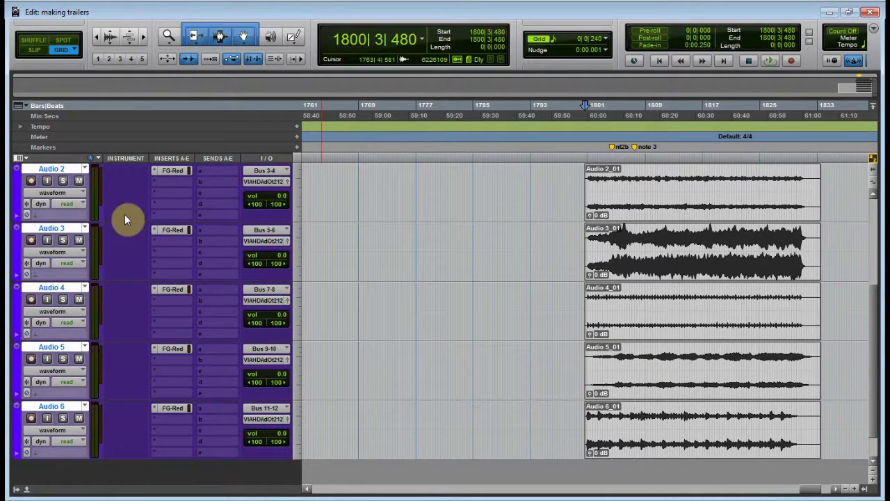
pyautogui.scroll(3, 125, 219)
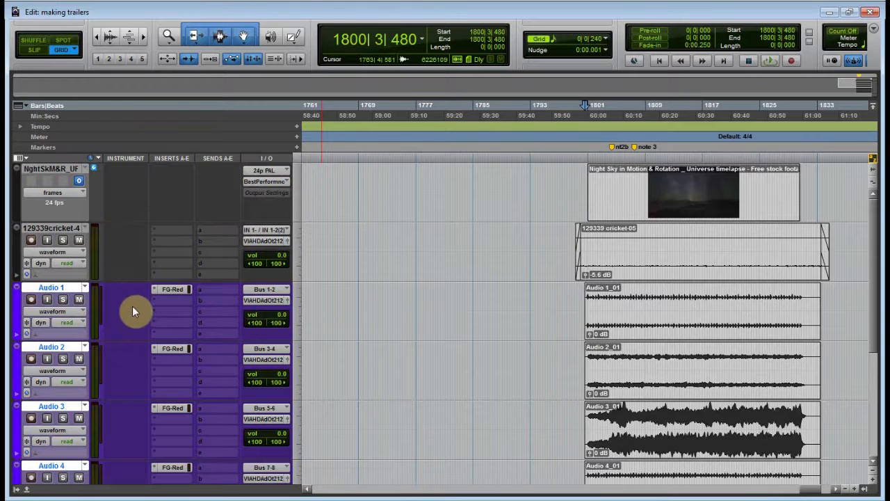
pyautogui.click(170, 290)
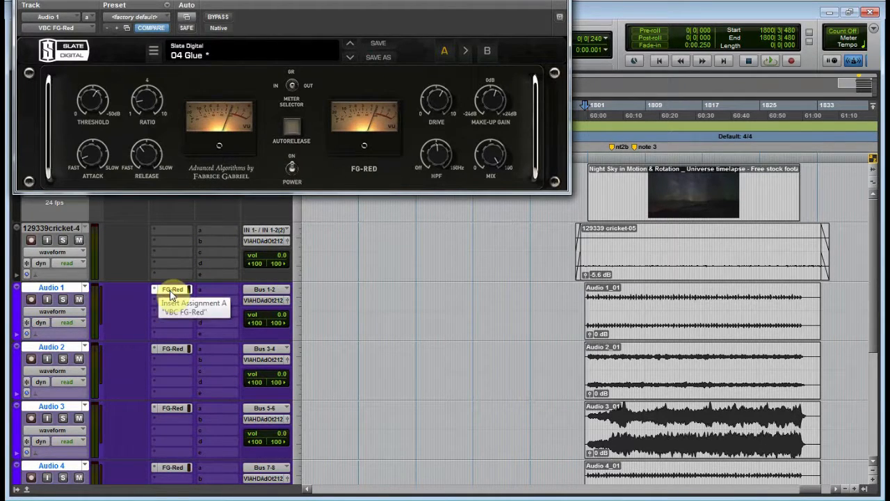
pyautogui.click(153, 292)
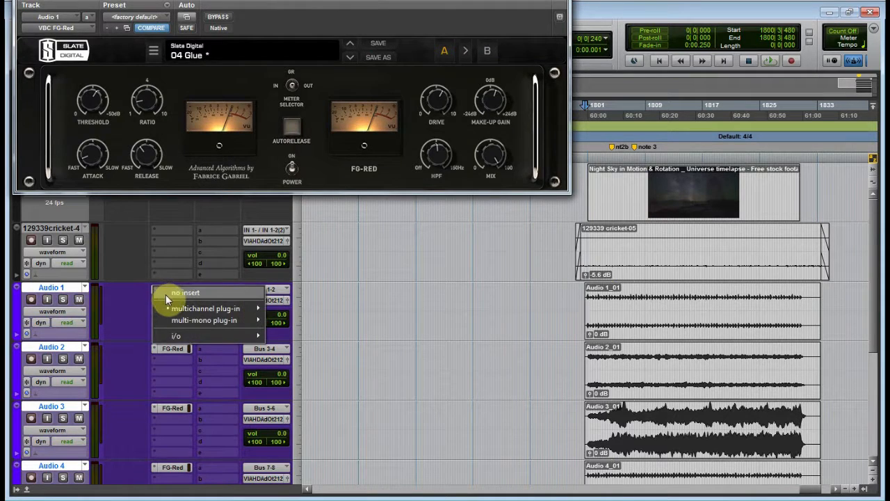
pyautogui.click(167, 295)
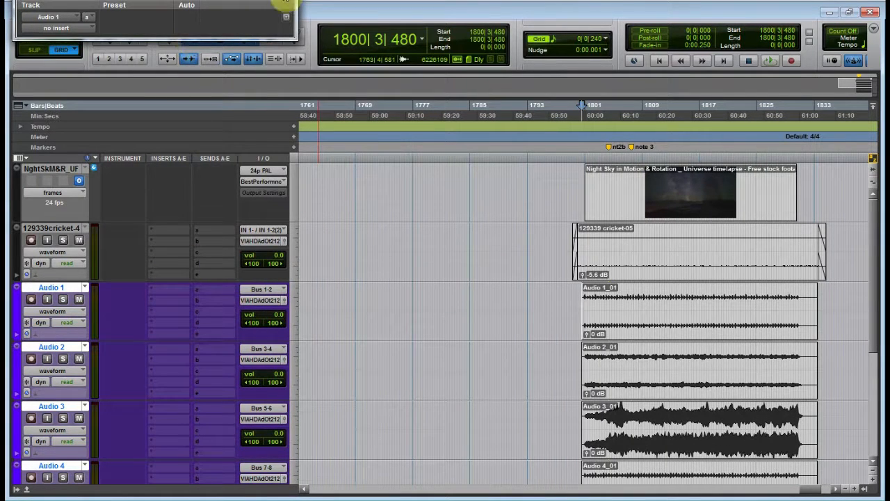
pyautogui.click(291, 4)
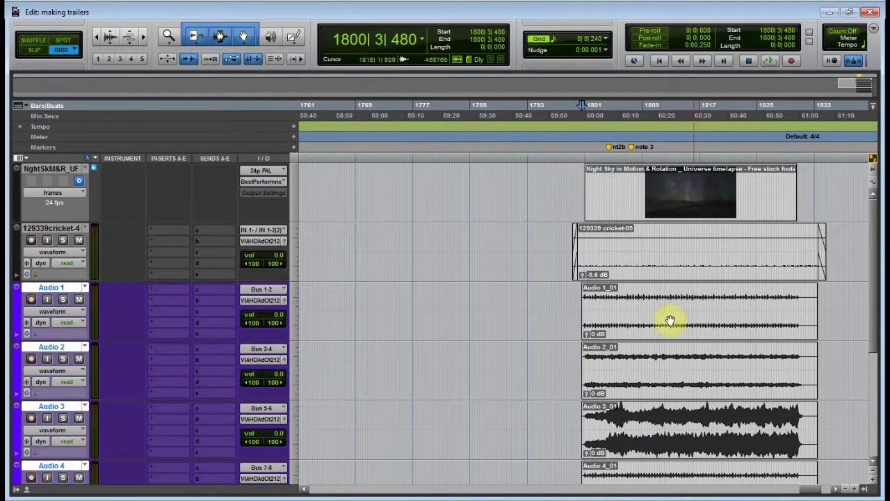
# Enlarge the Audio 1 track to jumbo height and examine its recorded waveform up to the end of the clip
pyautogui.press('r')
pyautogui.press('r')
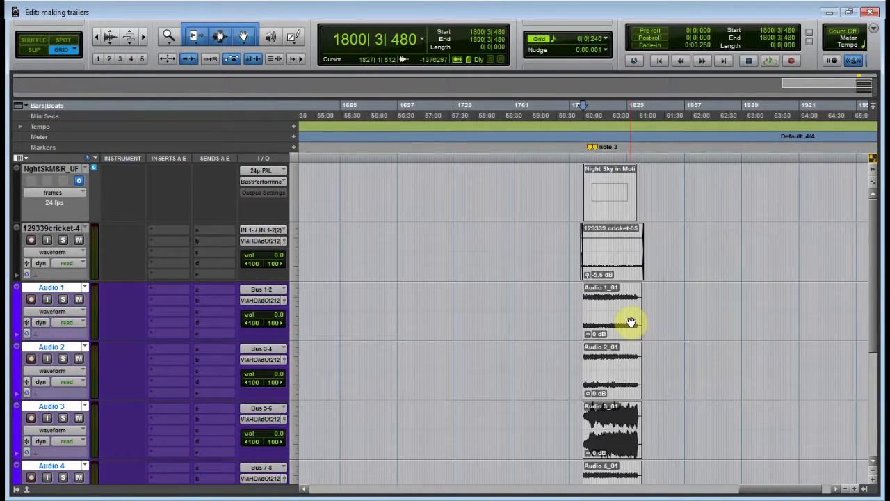
pyautogui.press('t')
pyautogui.press('t')
pyautogui.press('t')
pyautogui.press('t')
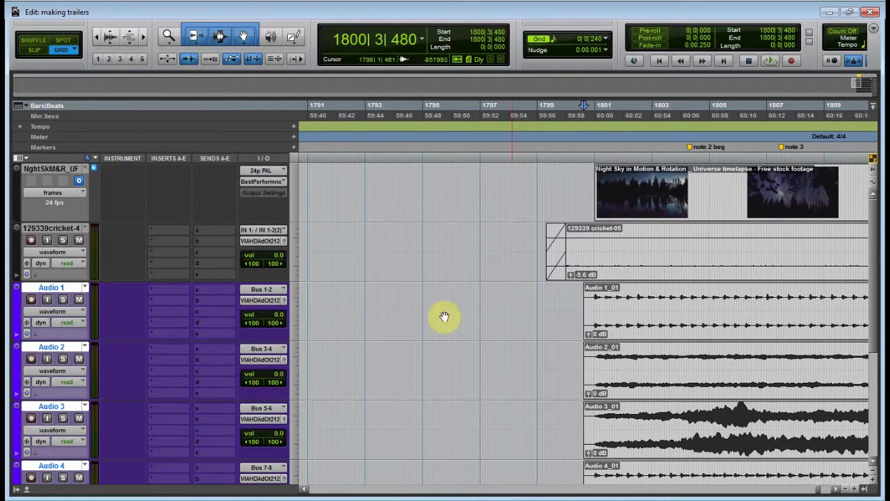
pyautogui.click(292, 312)
pyautogui.click(314, 377)
pyautogui.press('t')
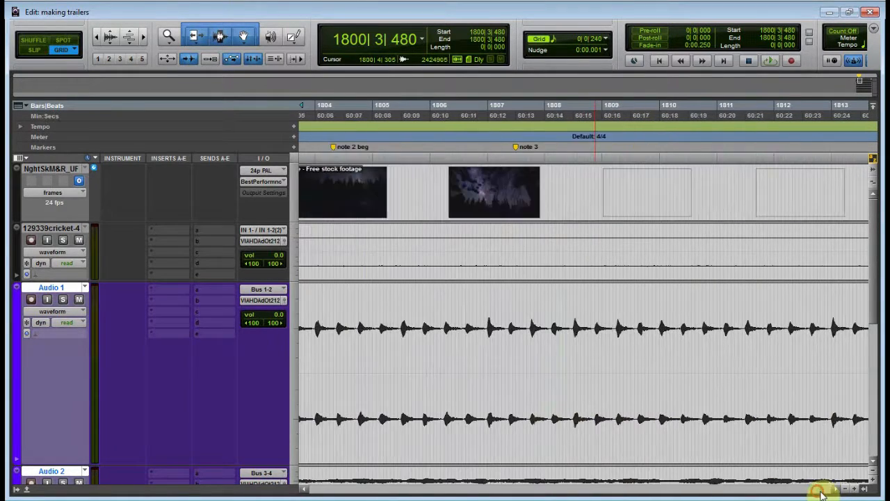
pyautogui.hscroll(5, 827, 492)
pyautogui.hscroll(2, 827, 492)
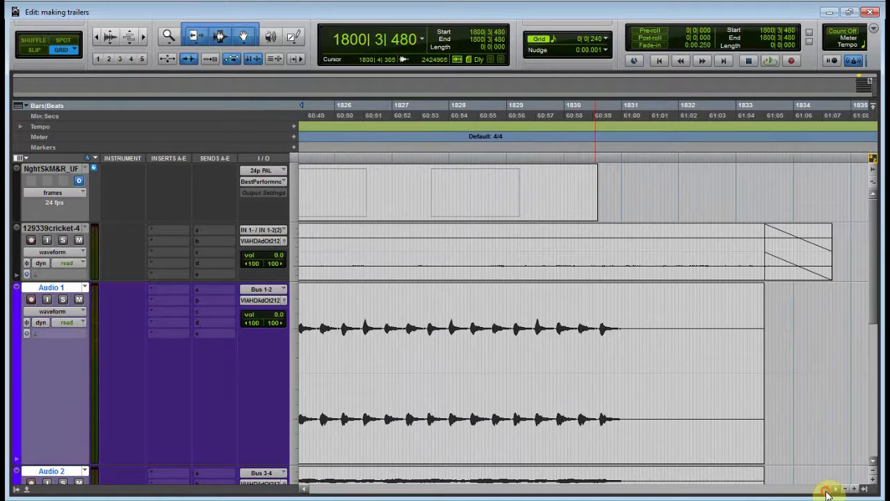
pyautogui.hotkey('ctrl', '[')
pyautogui.hotkey('ctrl', '[')
pyautogui.hotkey('ctrl', '[')
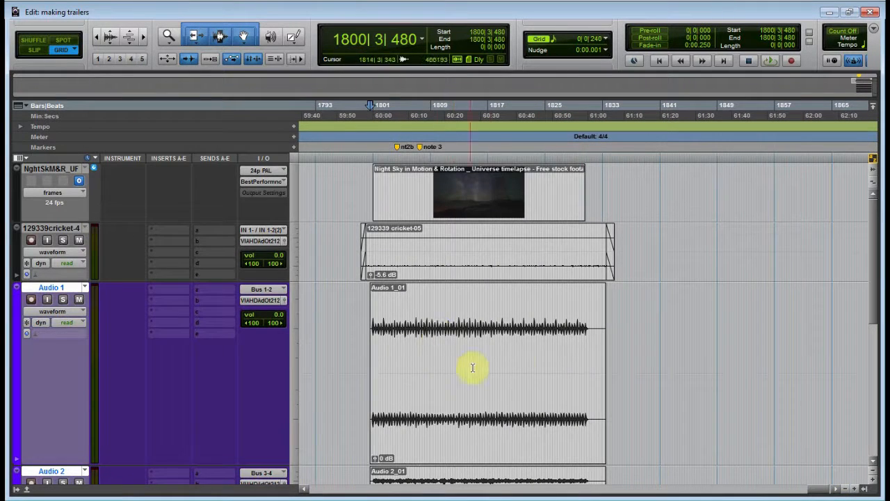
# Lower the clip gain of the recorded Audio 3 clip to -4.6 dB and compare it with the neighbouring clips
pyautogui.scroll(-5, 646, 371)
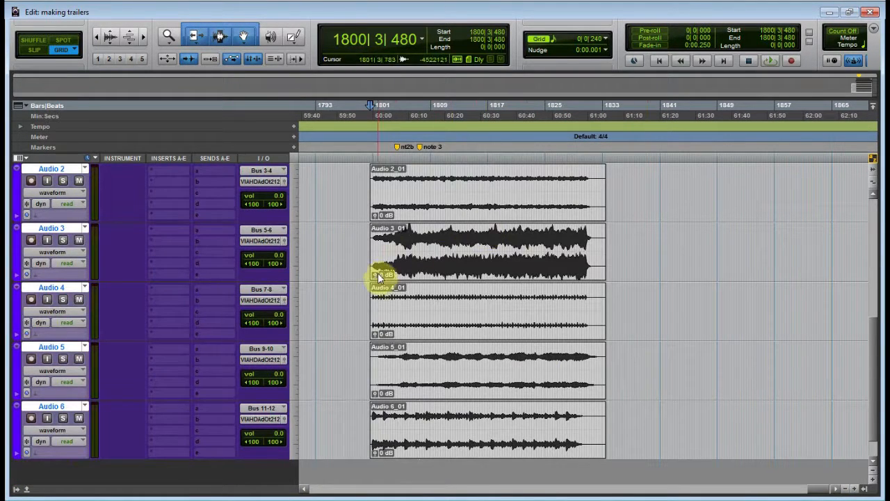
pyautogui.moveTo(378, 272); pyautogui.dragTo(375, 285)
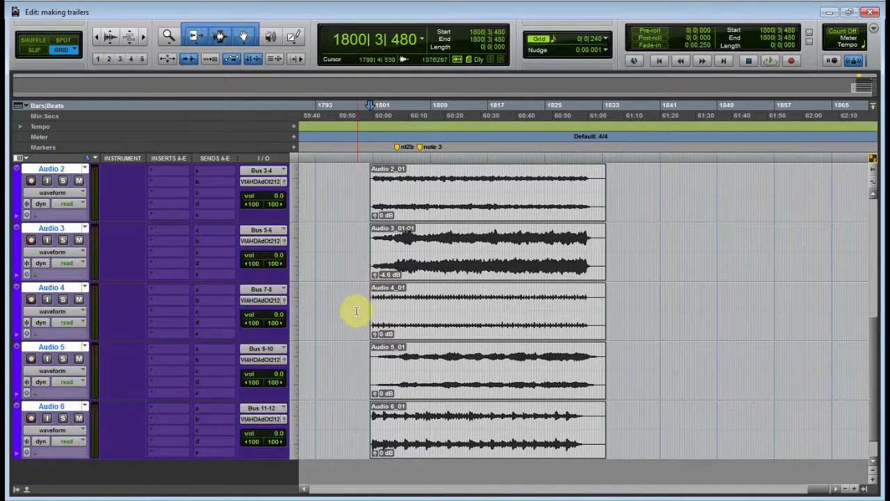
pyautogui.scroll(-2, 356, 310)
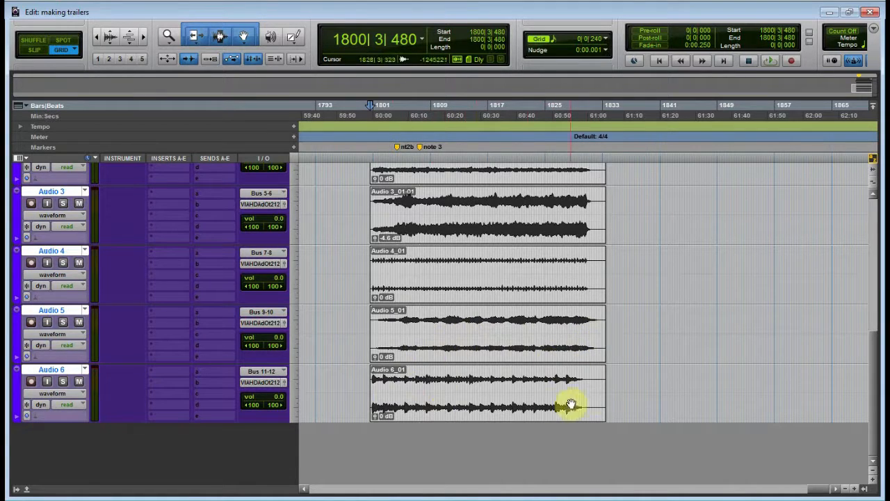
pyautogui.scroll(5, 622, 385)
pyautogui.scroll(-4, 624, 387)
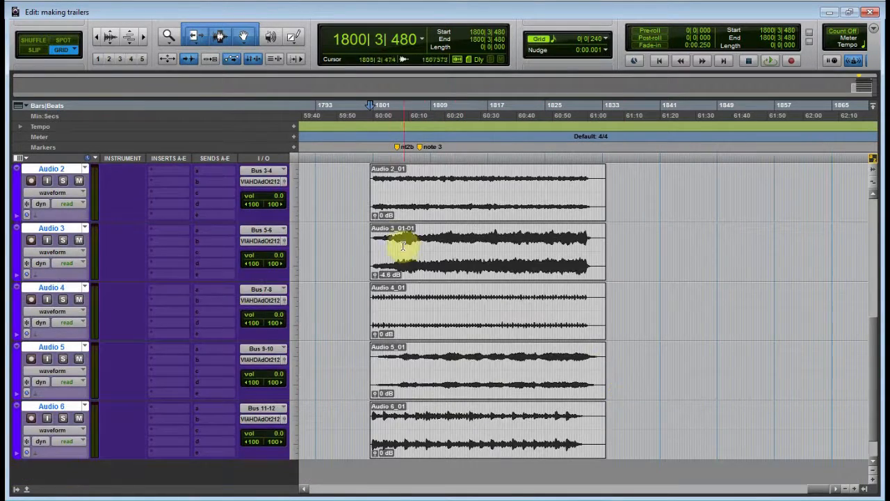
# Set the Audio 1 track height to medium
pyautogui.scroll(4, 402, 245)
pyautogui.click(292, 338)
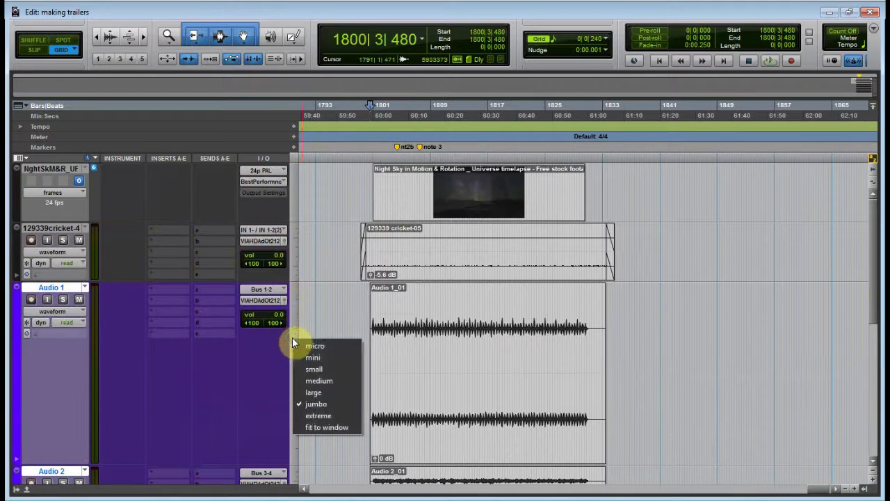
pyautogui.click(309, 381)
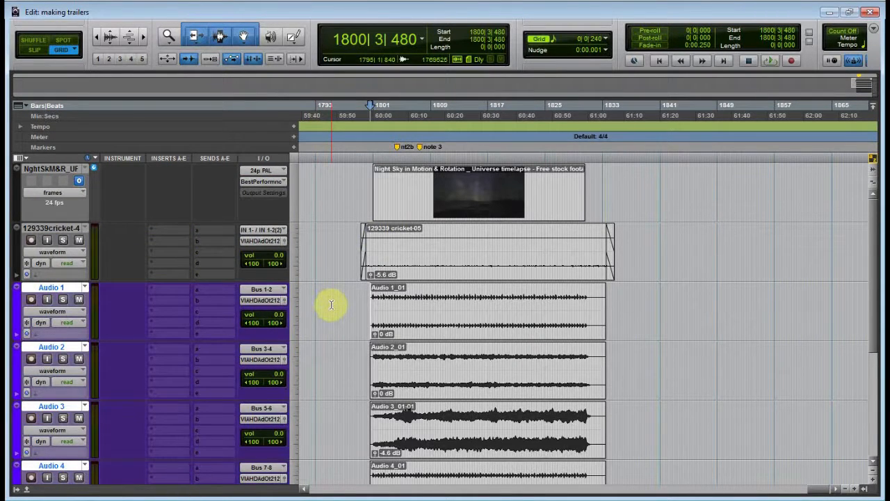
# Rename the Audio 1, Audio 2 and Audio 3 tracks as "string hi", "string low" and "orch str"
pyautogui.scroll(-2, 331, 304)
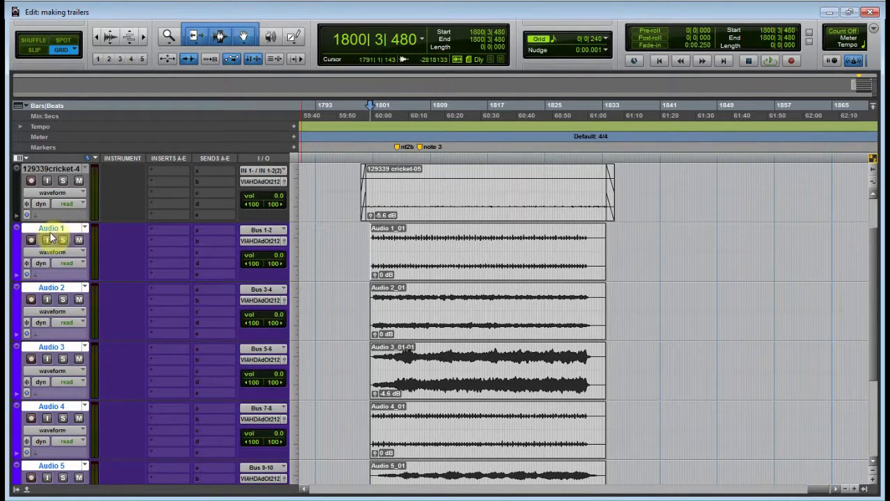
pyautogui.doubleClick(56, 229)
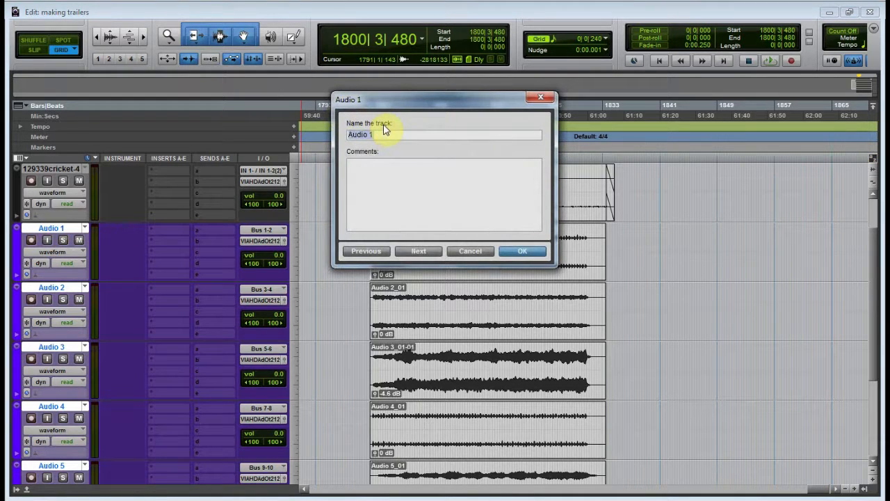
pyautogui.write('string hi')
pyautogui.hotkey('ctrl', 'Right')
pyautogui.write('s')
pyautogui.hotkey('ctrl', 'Right')
pyautogui.write('orc')
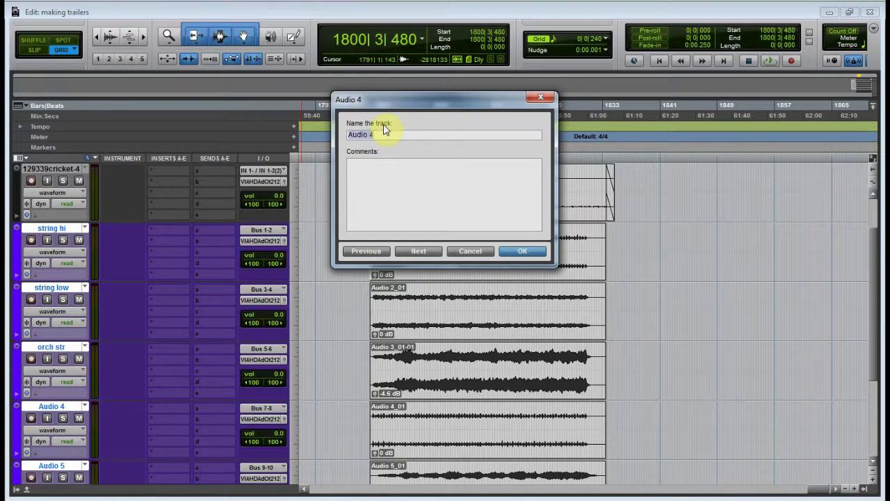
# Rename the Audio 4, Audio 5 and Audio 6 tracks as "horns aud", "pads aud" and "piano aud"
pyautogui.write('horns')
pyautogui.hotkey('ctrl', 'Right')
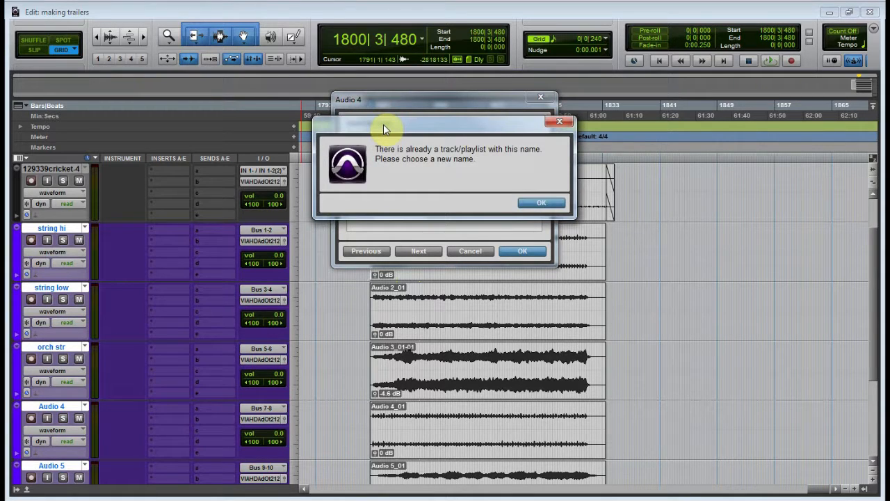
pyautogui.press('Return')
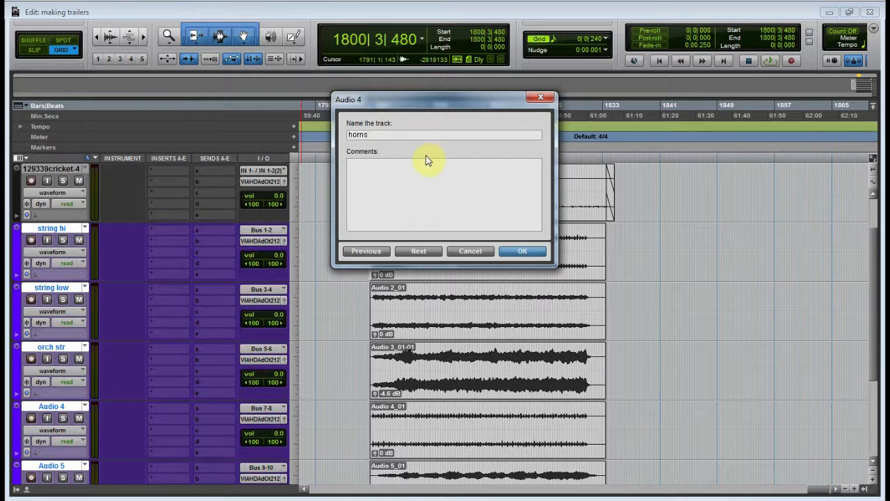
pyautogui.write('aud')
pyautogui.hotkey('ctrl', 'Right')
pyautogui.write('pads')
pyautogui.hotkey('ctrl', 'Right')
pyautogui.press('Return')
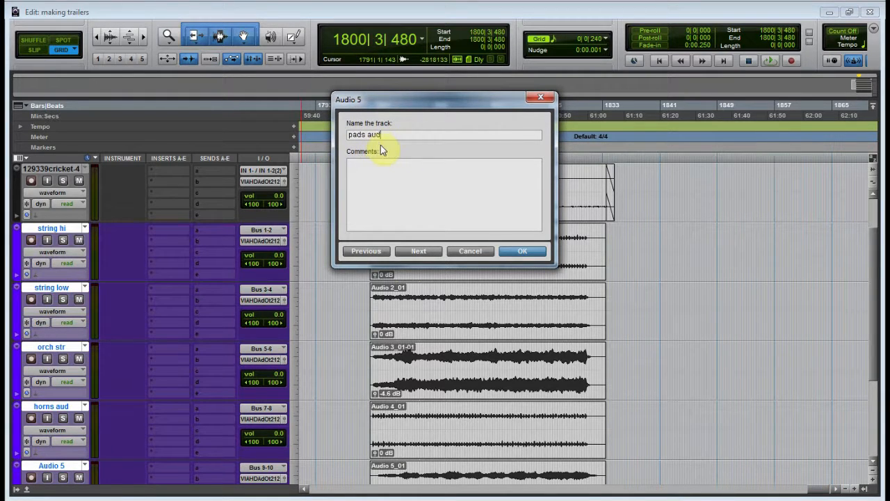
pyautogui.hotkey('ctrl', 'Right')
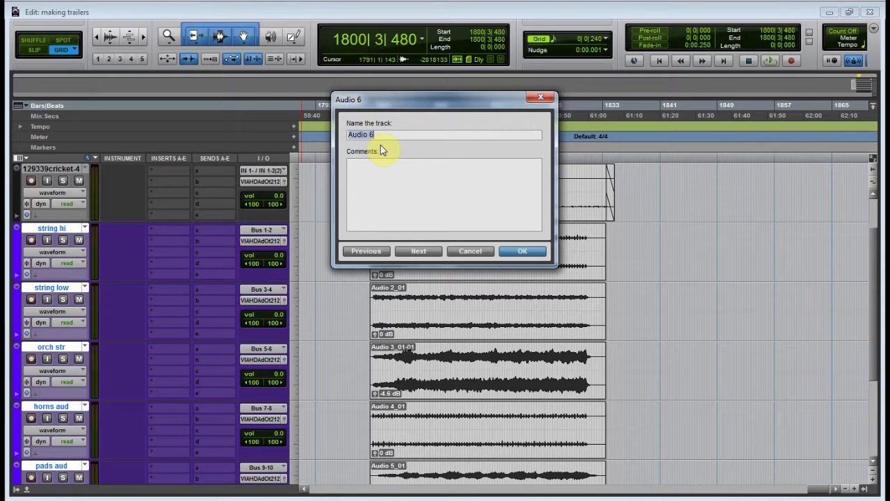
pyautogui.write('piano aud')
pyautogui.press('Return')
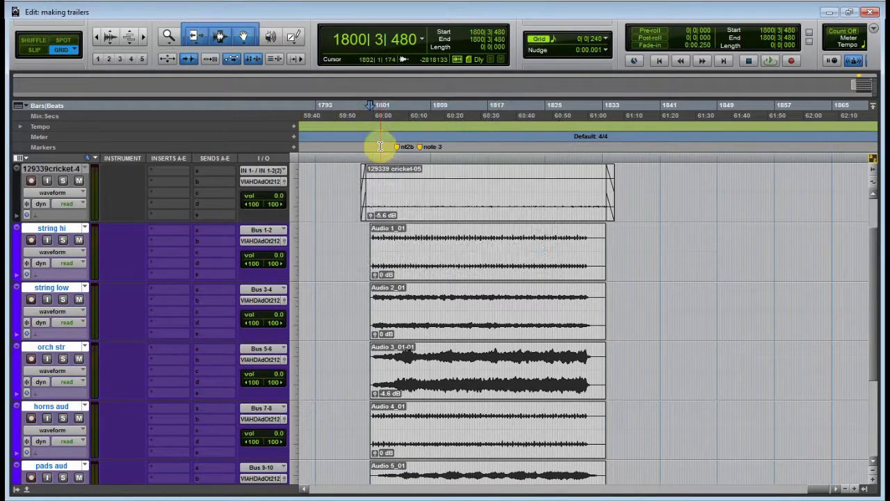
# Select the string hi, string low and orch str tracks together and colour them gold
pyautogui.scroll(-3, 318, 294)
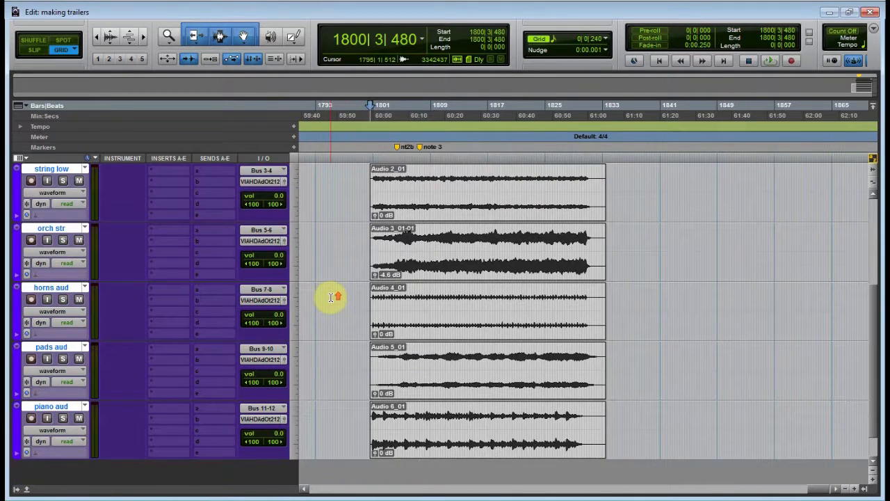
pyautogui.scroll(2, 331, 297)
pyautogui.scroll(-1, 66, 385)
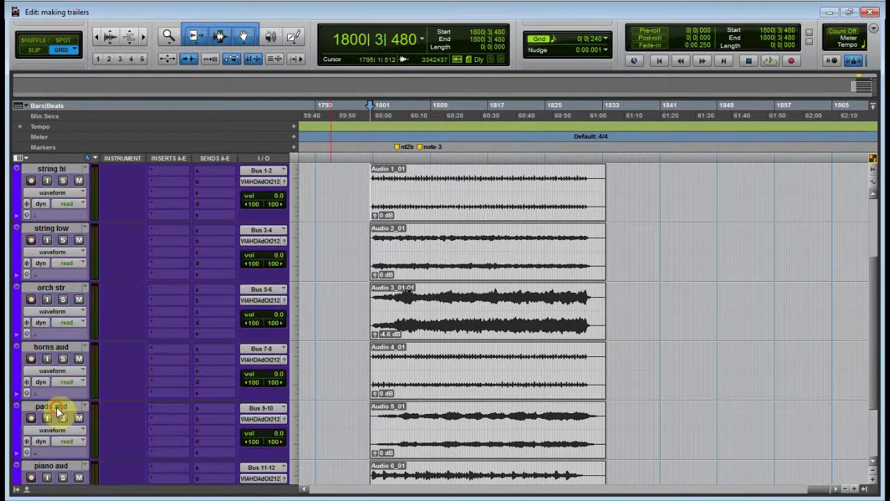
pyautogui.scroll(2, 62, 220)
pyautogui.click(55, 287)
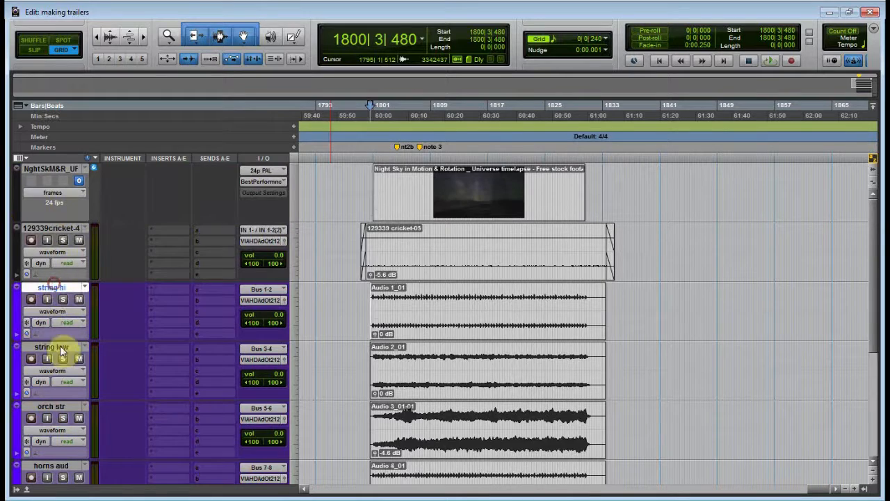
pyautogui.scroll(-2, 58, 368)
pyautogui.keyDown('shift'); pyautogui.click(60, 291); pyautogui.keyUp('shift')
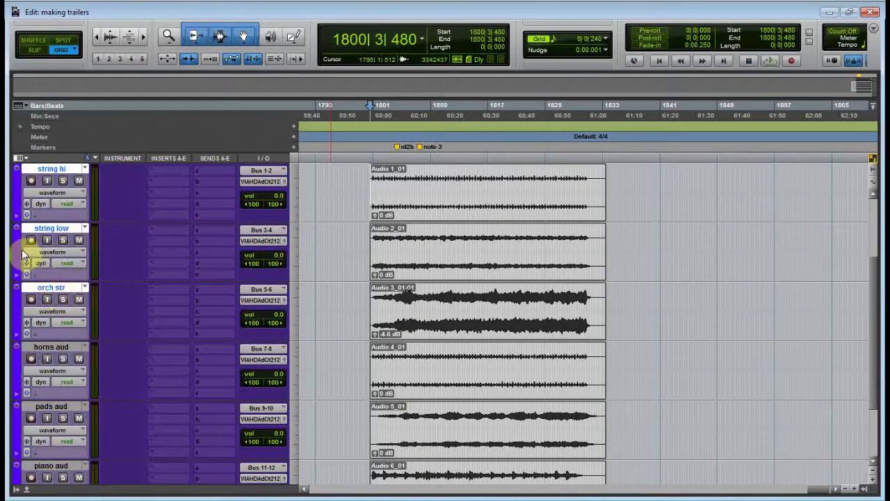
pyautogui.doubleClick(18, 247)
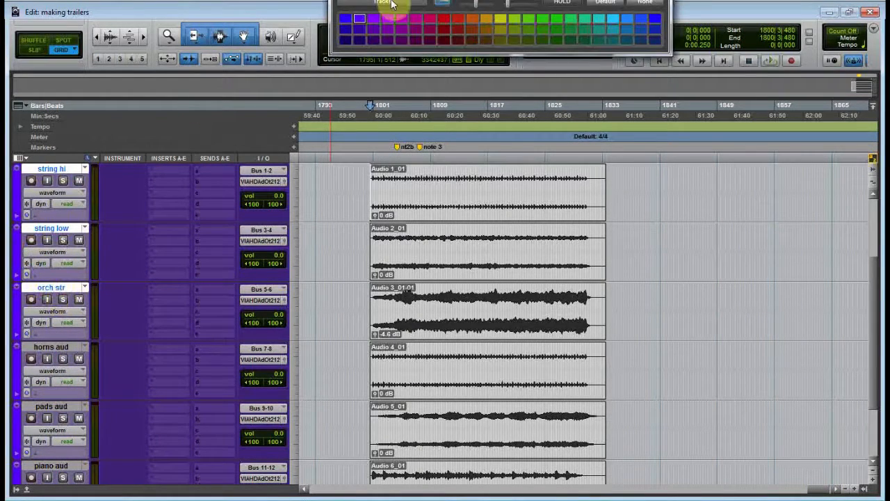
pyautogui.click(484, 21)
# Colour the horns aud track orange, the pads aud track magenta and the piano aud track yellow
pyautogui.click(51, 346)
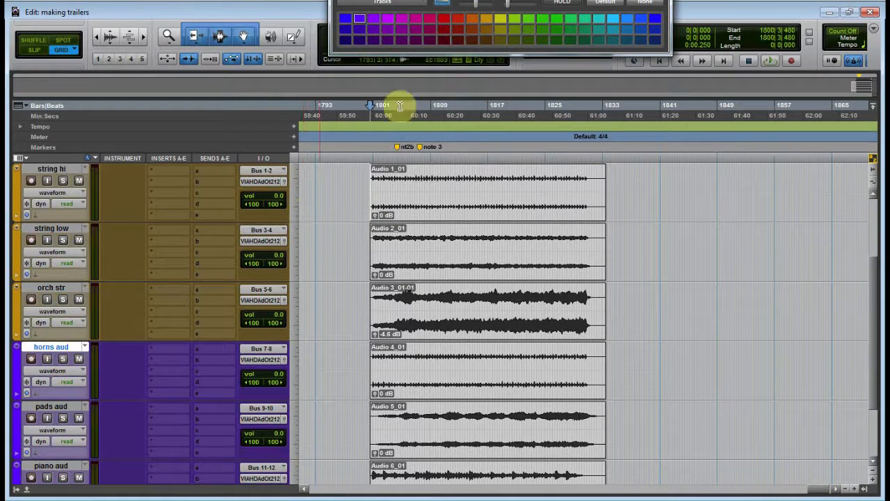
pyautogui.click(473, 23)
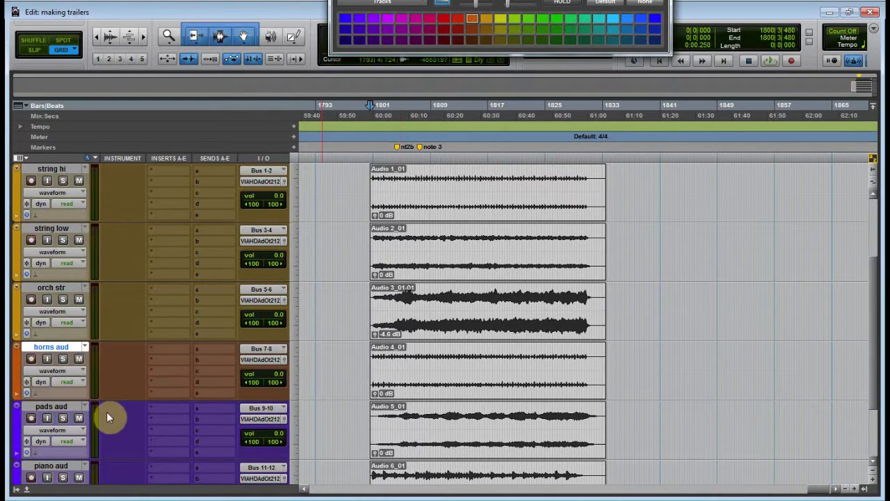
pyautogui.click(53, 405)
pyautogui.scroll(-3, 268, 360)
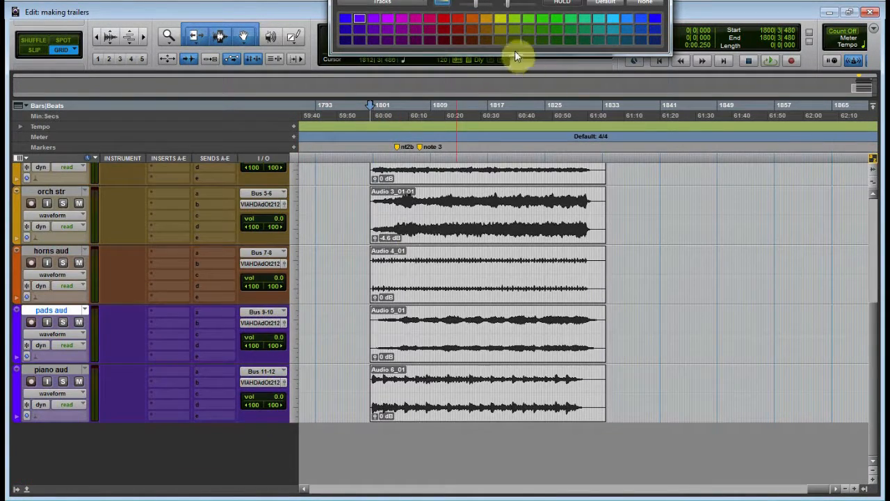
pyautogui.click(401, 20)
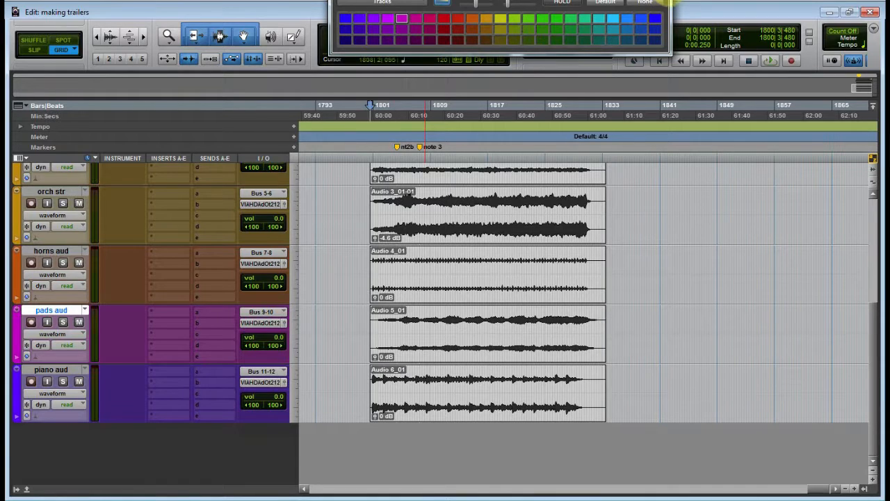
pyautogui.click(51, 370)
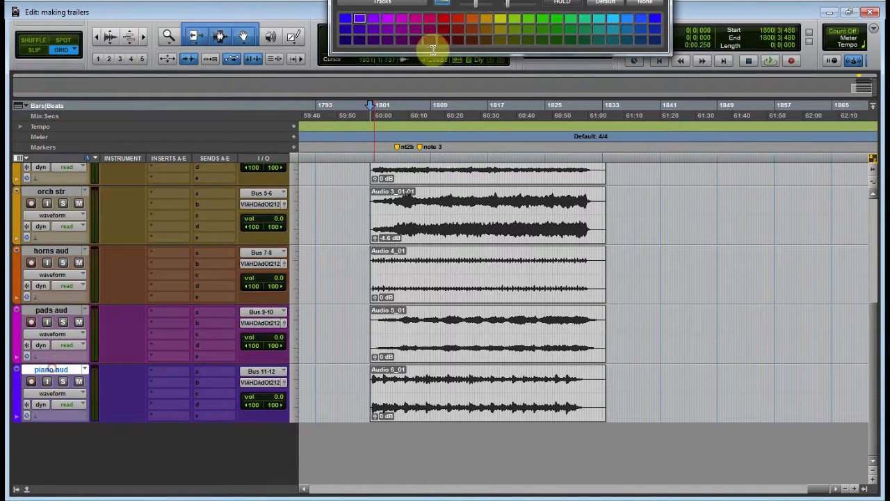
pyautogui.click(500, 19)
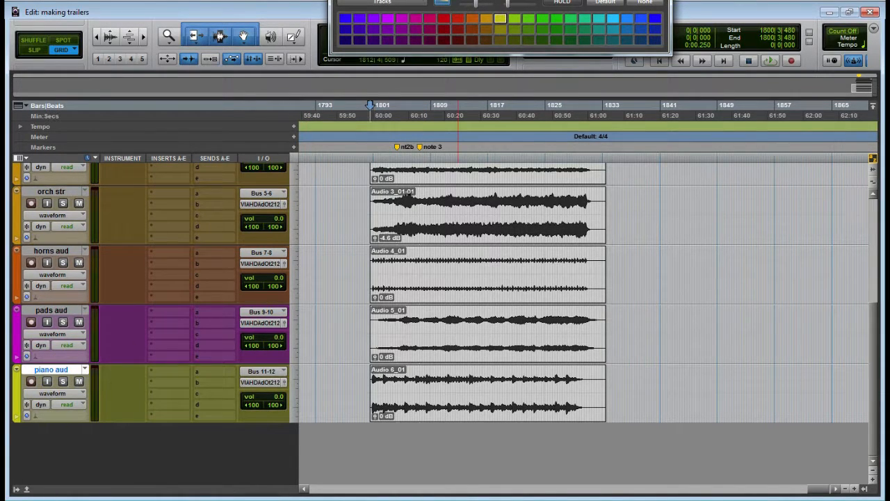
pyautogui.scroll(3, 281, 369)
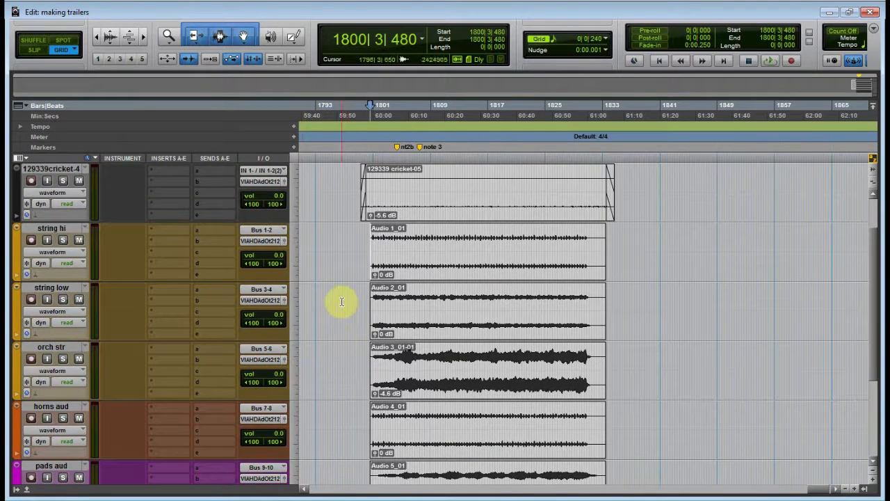
# Switch to the Mix window and maximize it to show all the channel strips
pyautogui.hotkey('ctrl', '=')
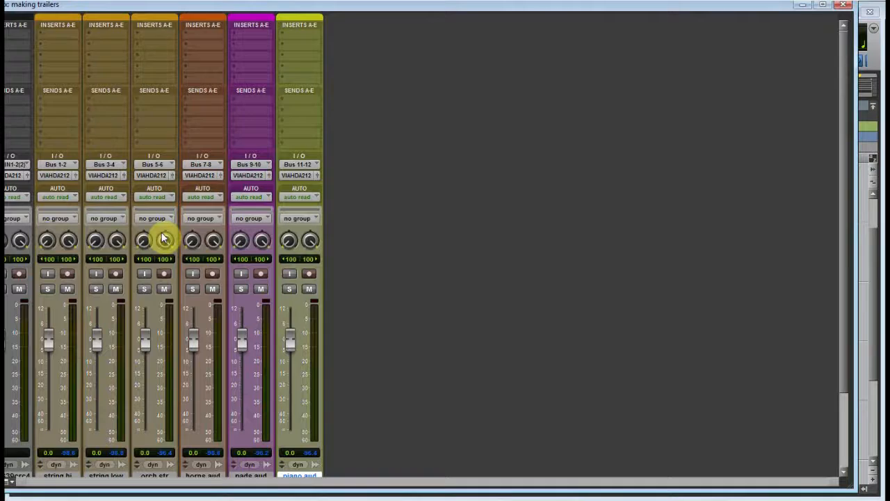
pyautogui.moveTo(179, 7); pyautogui.dragTo(218, 5)
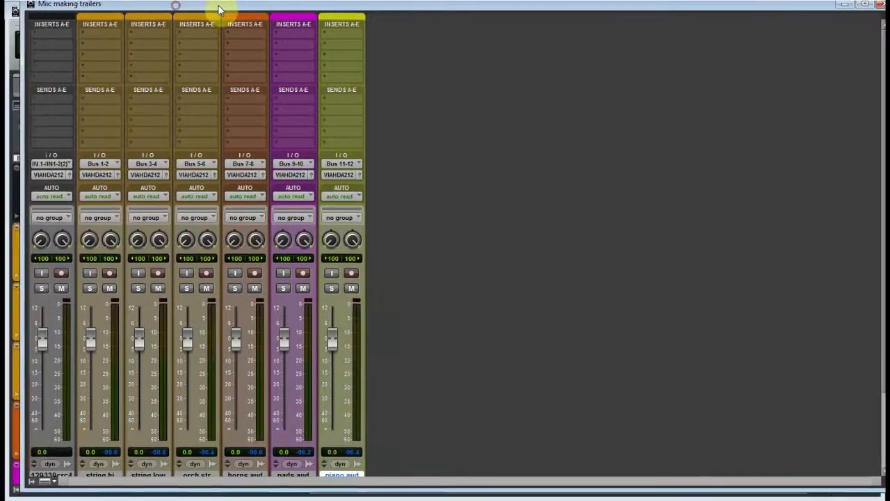
pyautogui.click(865, 4)
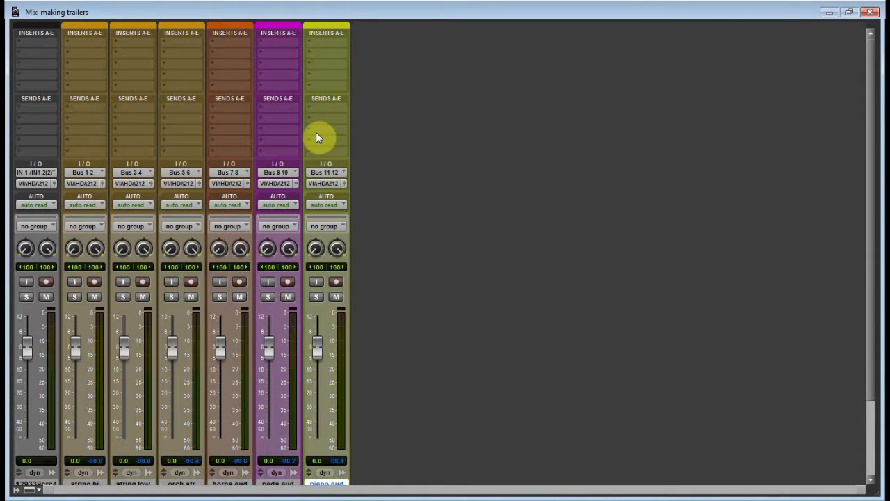
pyautogui.scroll(-2, 316, 134)
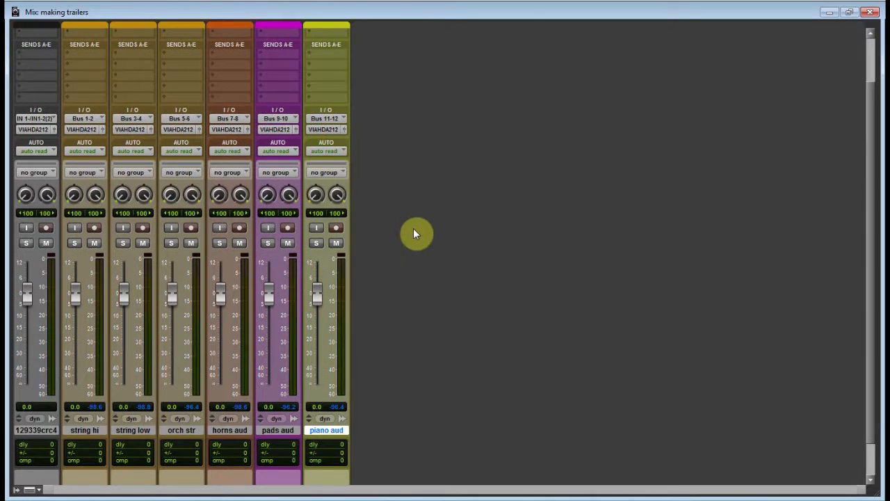
pyautogui.scroll(2, 415, 235)
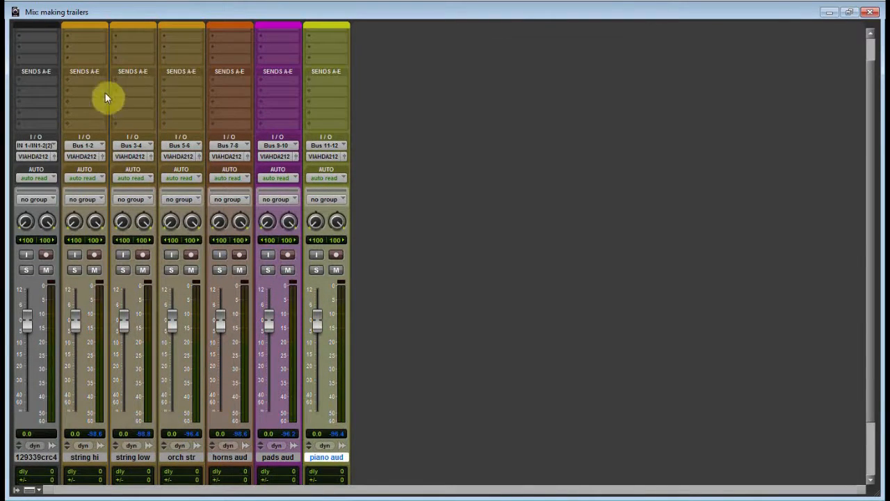
pyautogui.scroll(-2, 376, 206)
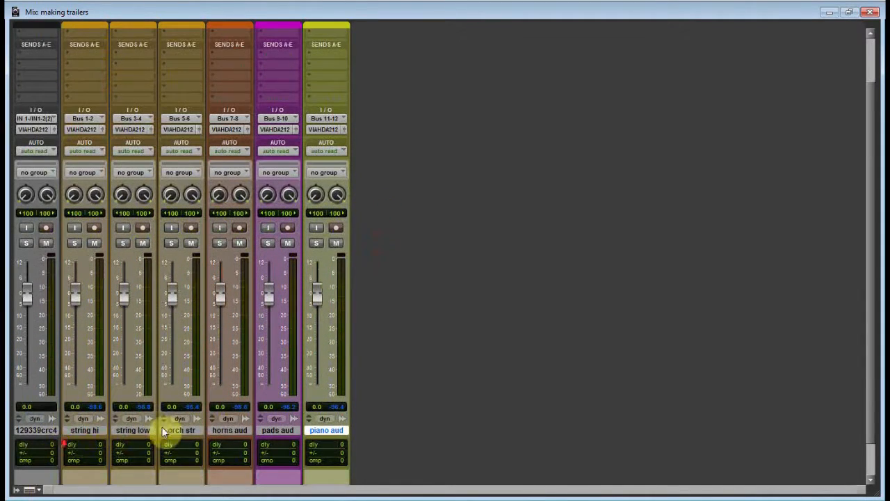
# Add one stereo Aux Input track directly after the orch str track
pyautogui.click(173, 431)
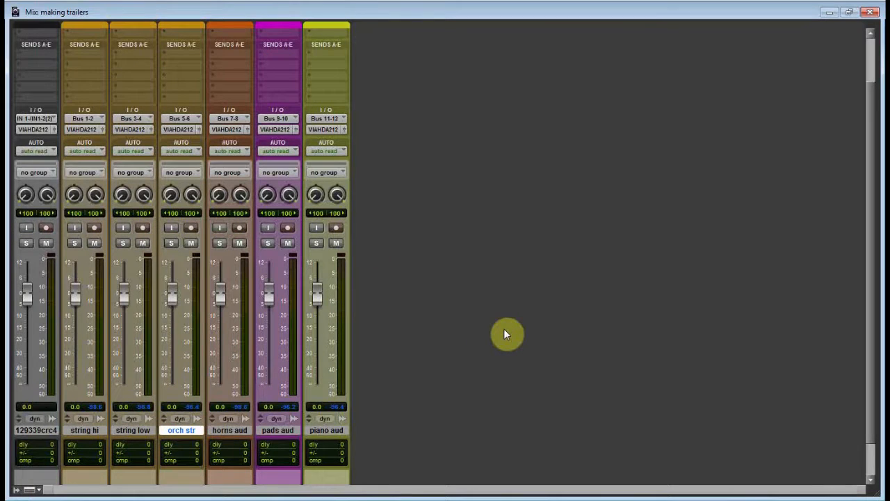
pyautogui.hotkey('ctrl', 'shift', 'n')
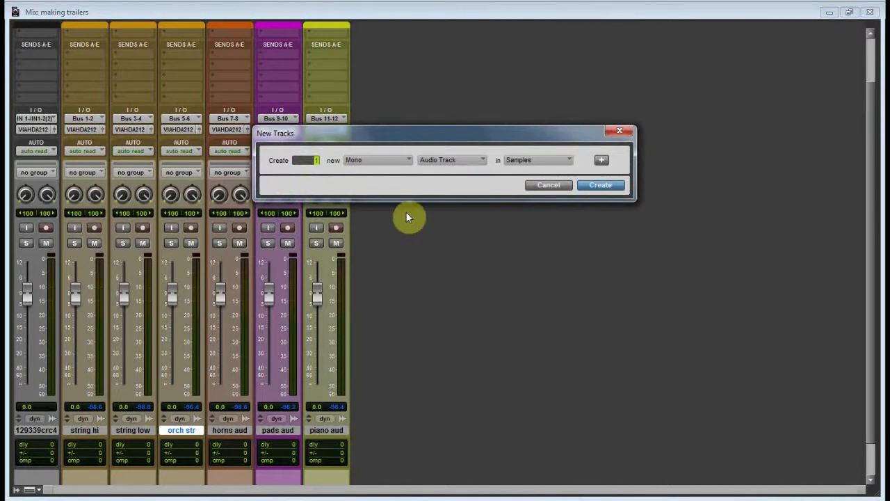
pyautogui.hotkey('ctrl', 'Right')
pyautogui.hotkey('ctrl', 'Down')
pyautogui.press('Return')
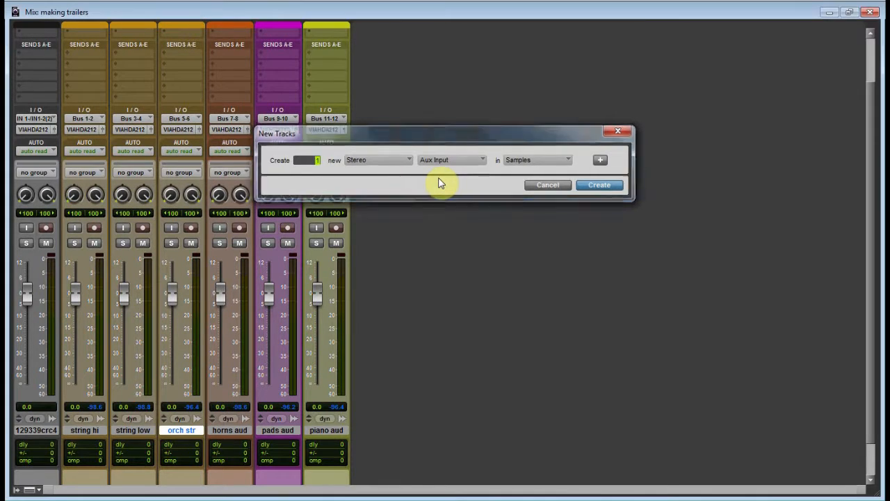
# Colour the new aux track beside orch str dark orange-brown
pyautogui.scroll(-1, 233, 462)
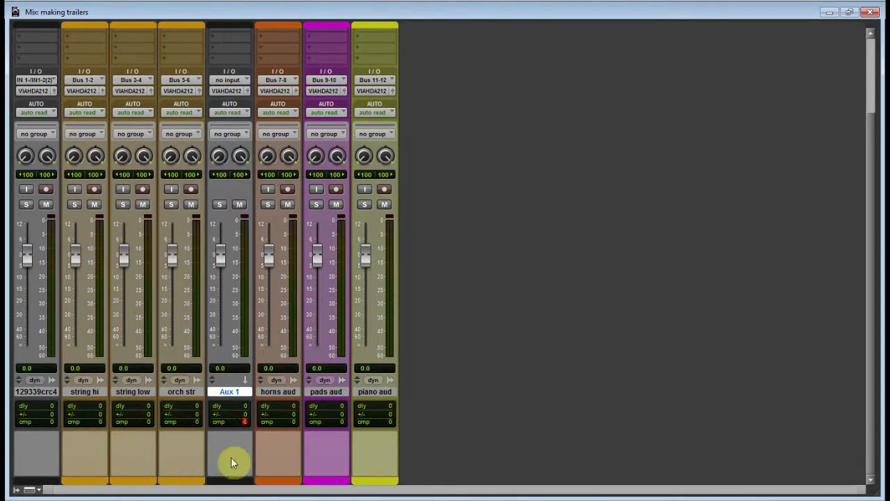
pyautogui.doubleClick(232, 482)
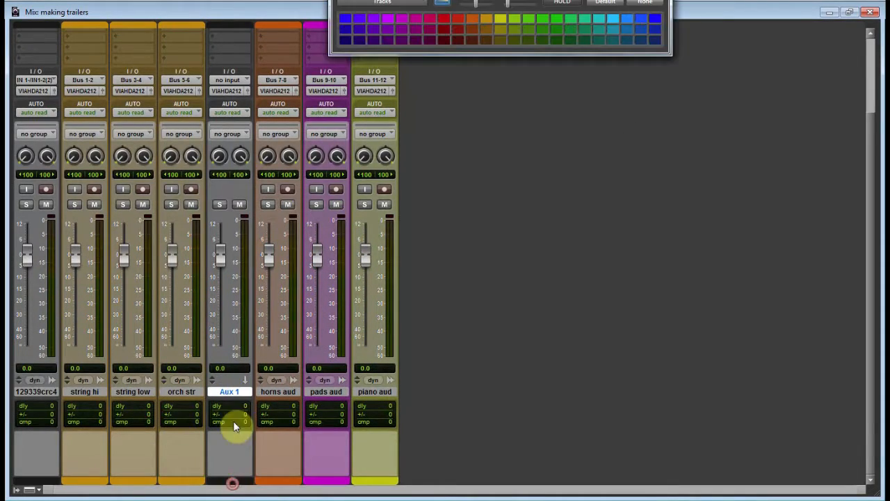
pyautogui.click(472, 33)
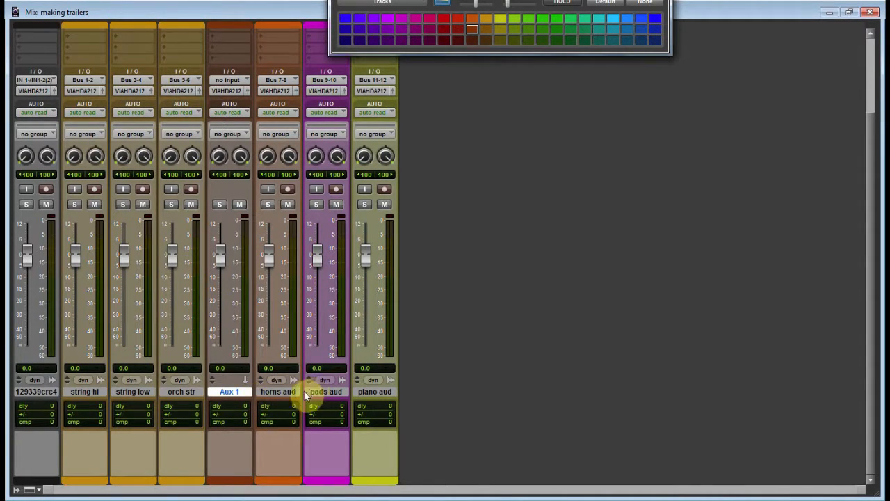
# Add two stereo Aux Input tracks directly after the pads aud track
pyautogui.click(324, 393)
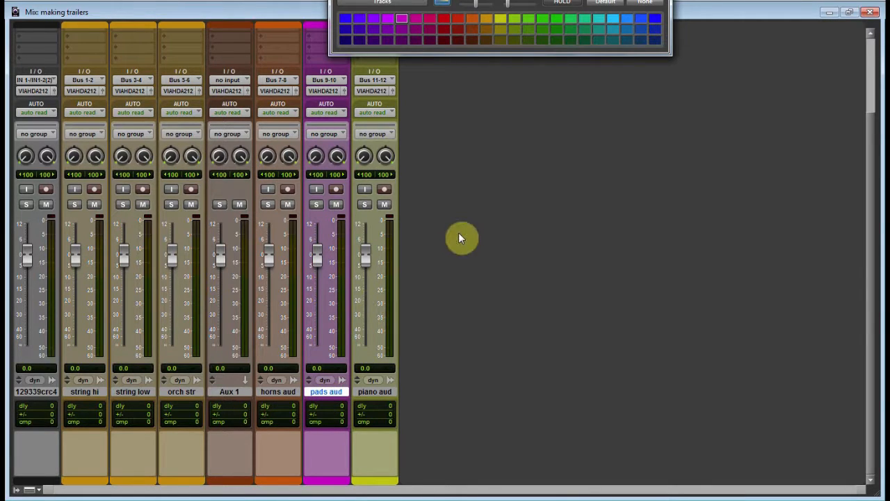
pyautogui.hotkey('ctrl', 'shift', 'n')
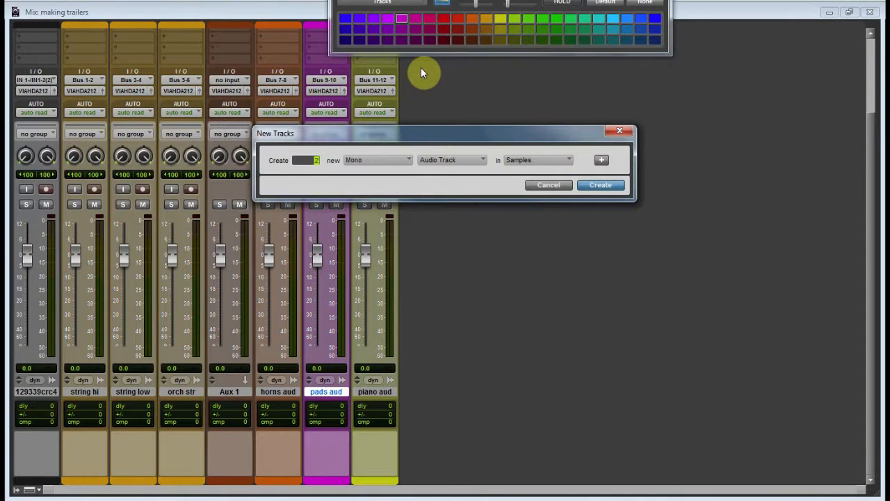
pyautogui.hotkey('ctrl', 'Up')
pyautogui.hotkey('ctrl', 'Right')
pyautogui.hotkey('ctrl', 'Down')
pyautogui.hotkey('ctrl', 'Down')
pyautogui.press('Return')
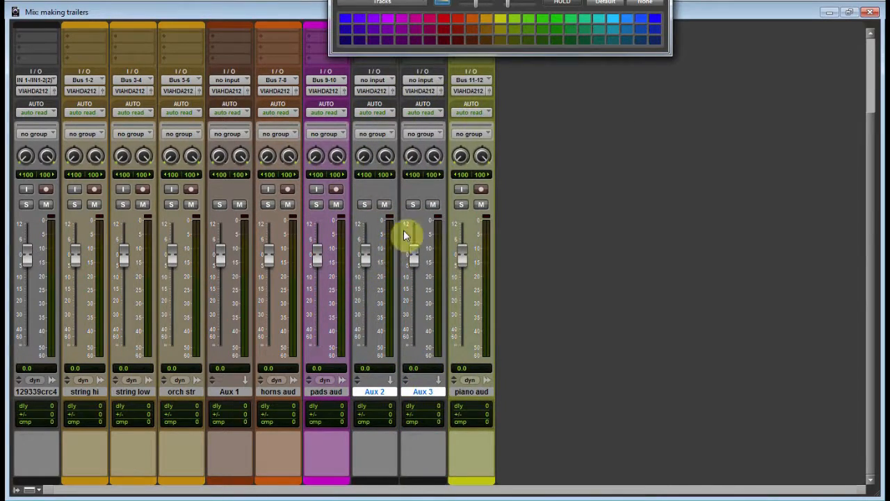
# Colour the Aux 2 and Aux 3 tracks dark purple
pyautogui.click(665, 2)
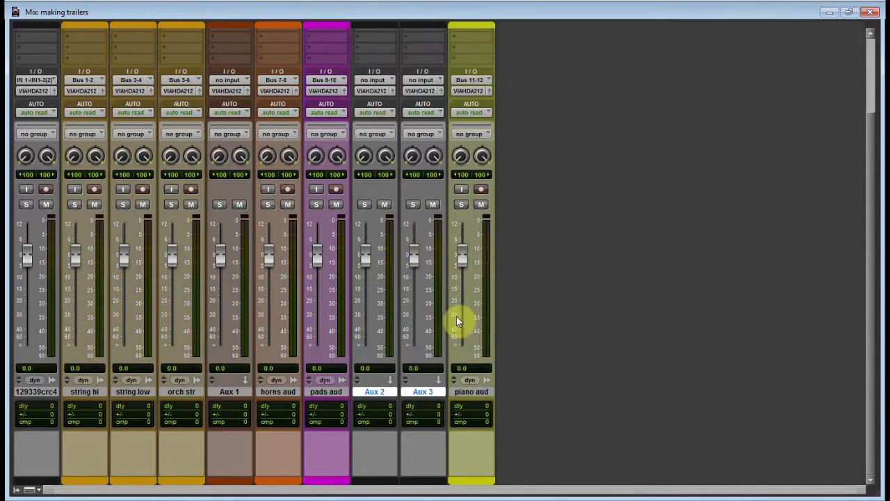
pyautogui.doubleClick(374, 480)
pyautogui.click(401, 29)
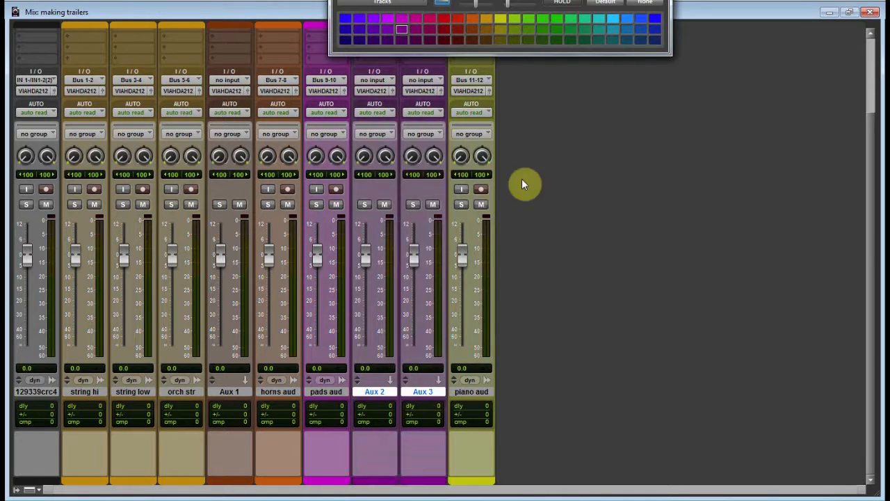
pyautogui.click(665, 2)
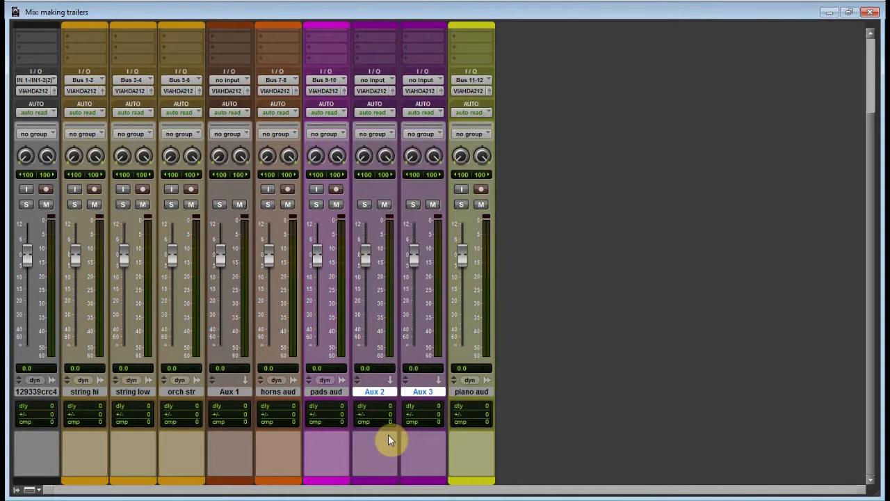
# Move Aux 2 and Aux 3 to the end of the mixer after piano aud and colour both the darkest olive-yellow
pyautogui.moveTo(366, 393); pyautogui.dragTo(548, 402)
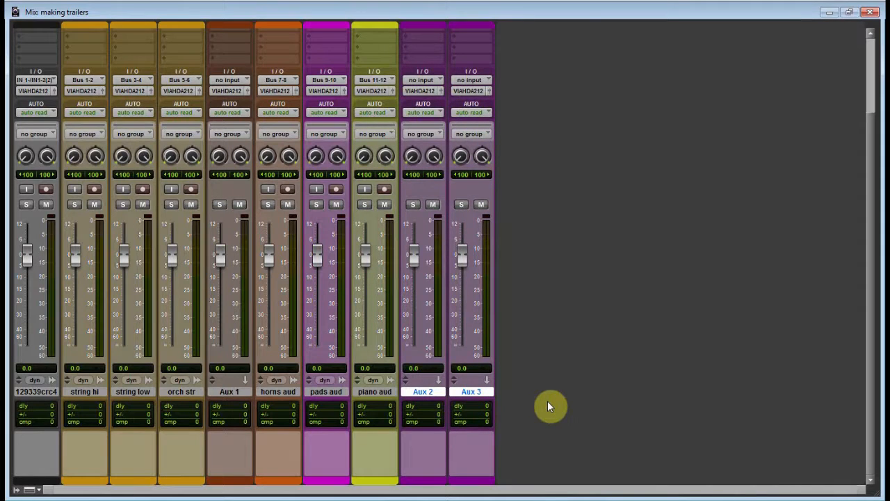
pyautogui.doubleClick(427, 483)
pyautogui.click(501, 19)
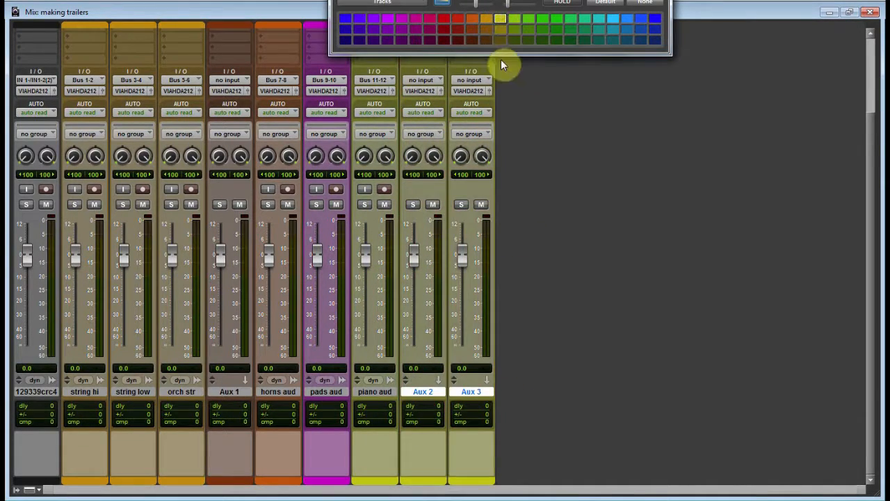
pyautogui.click(500, 29)
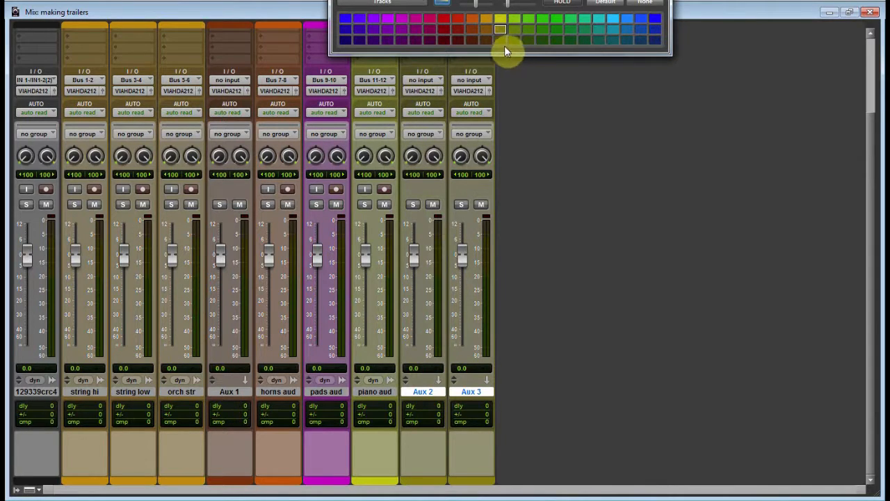
pyautogui.click(500, 40)
pyautogui.click(663, 2)
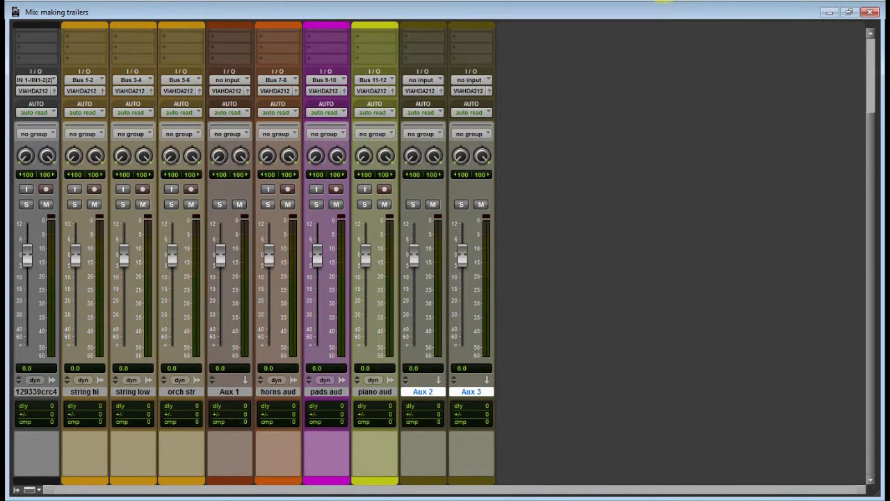
# Add one stereo Master Fader track after Aux 3
pyautogui.hotkey('ctrl', 'alt', '1')
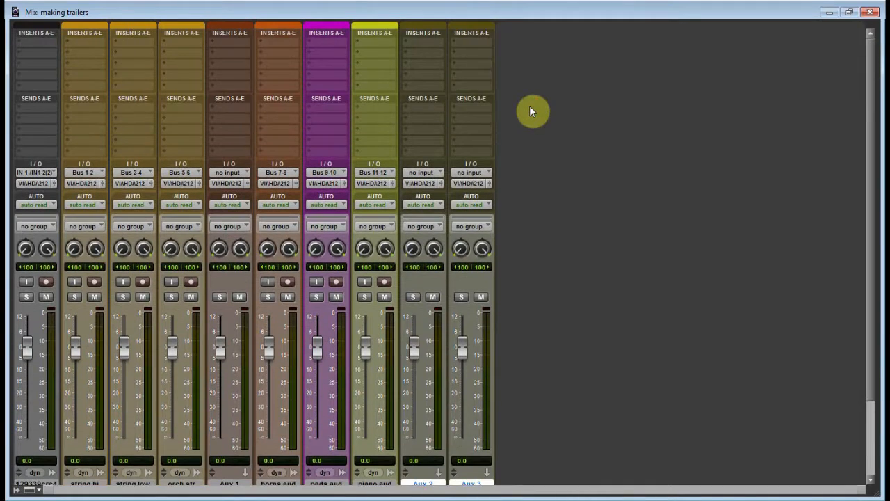
pyautogui.scroll(-3, 526, 132)
pyautogui.hotkey('ctrl', 'shift', 'n')
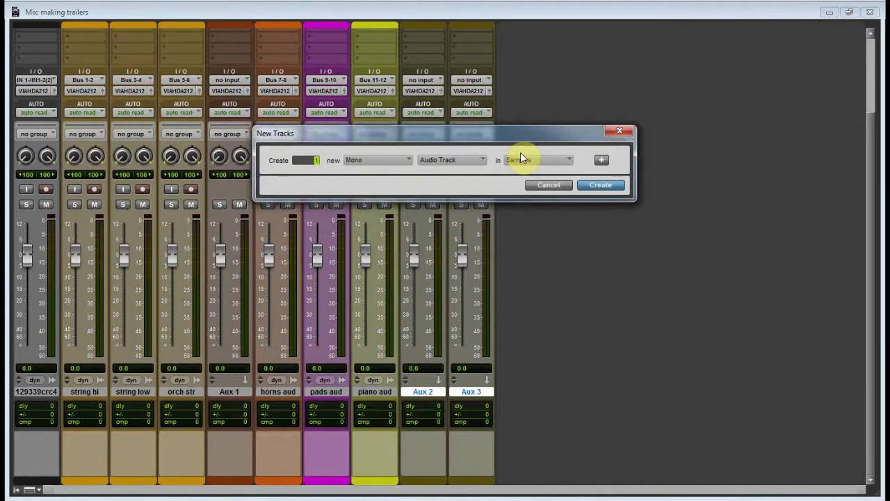
pyautogui.click(442, 163)
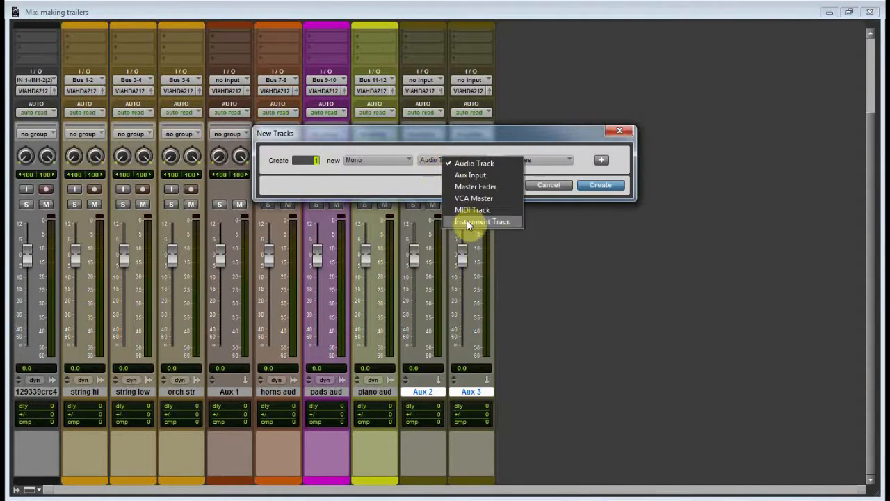
pyautogui.click(480, 185)
pyautogui.click(367, 162)
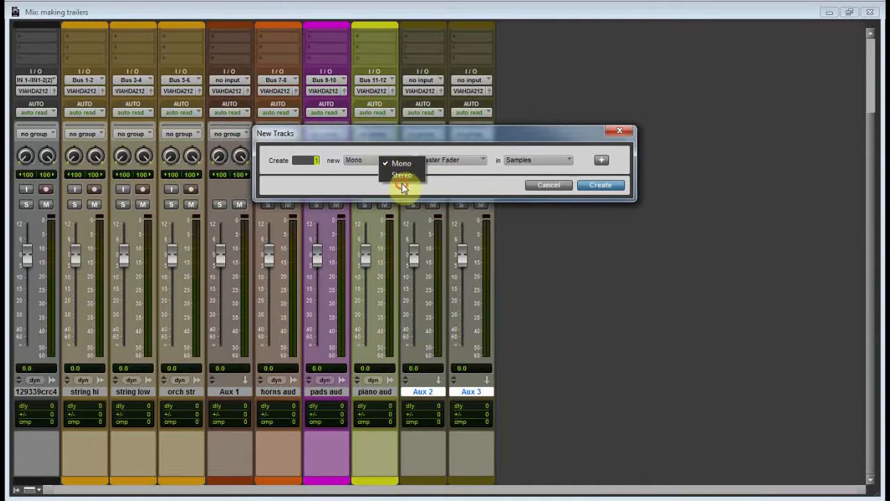
pyautogui.click(403, 181)
pyautogui.click(395, 175)
pyautogui.click(397, 176)
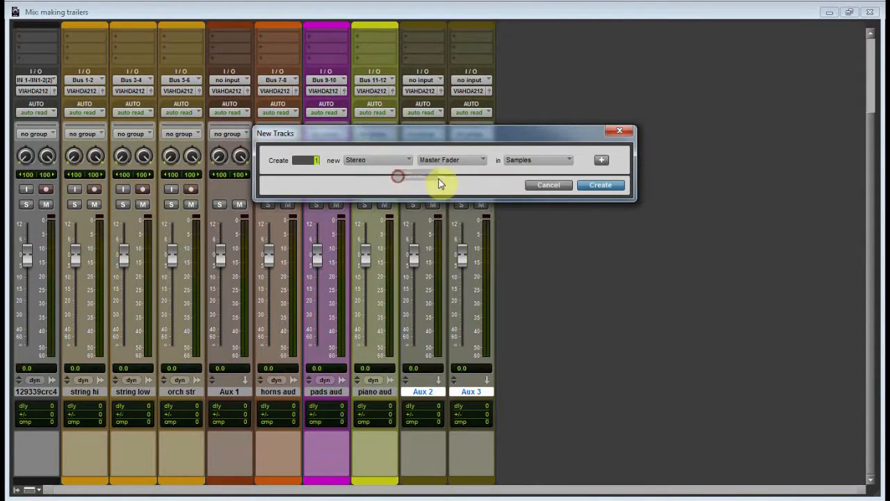
pyautogui.click(602, 186)
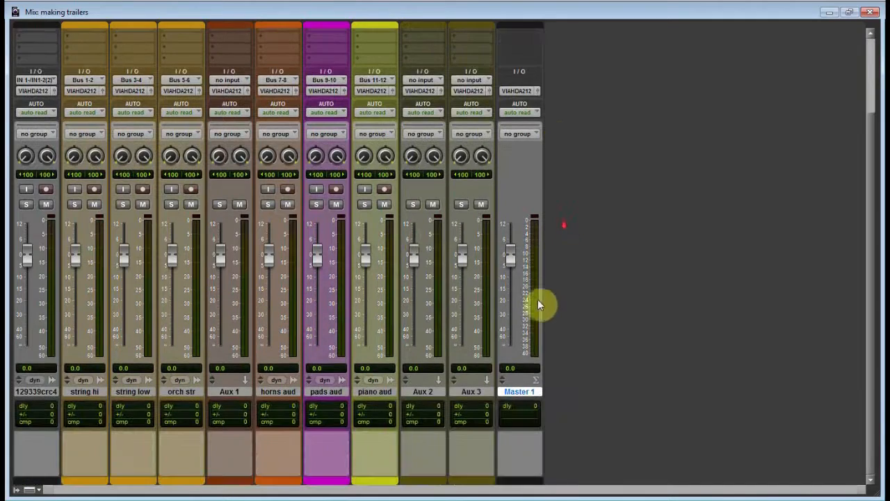
# Colour the Master 1 track dark red
pyautogui.doubleClick(519, 477)
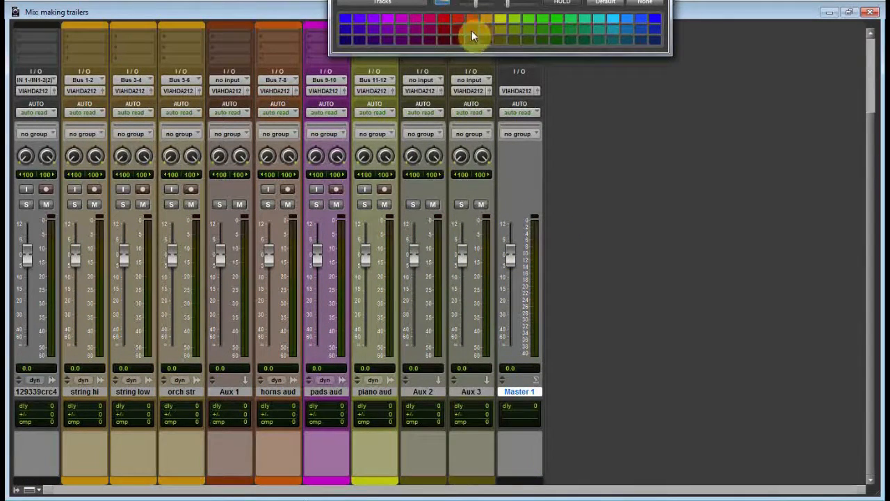
pyautogui.click(458, 40)
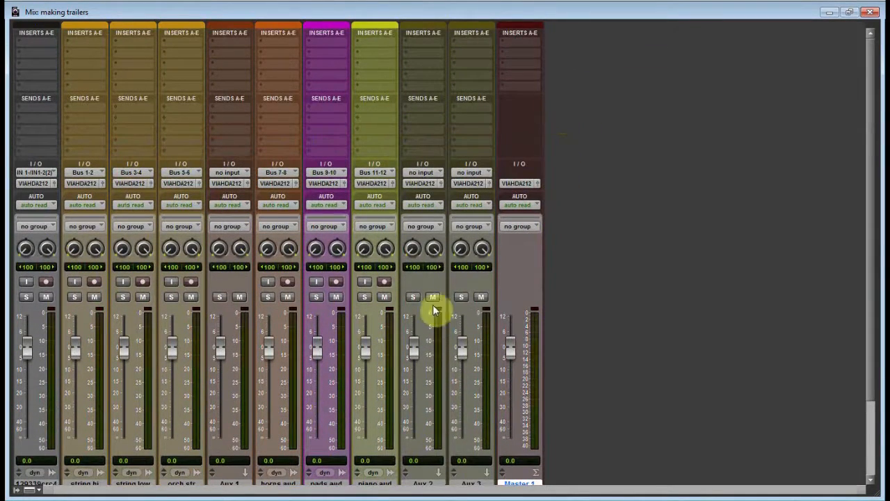
pyautogui.scroll(-3, 174, 209)
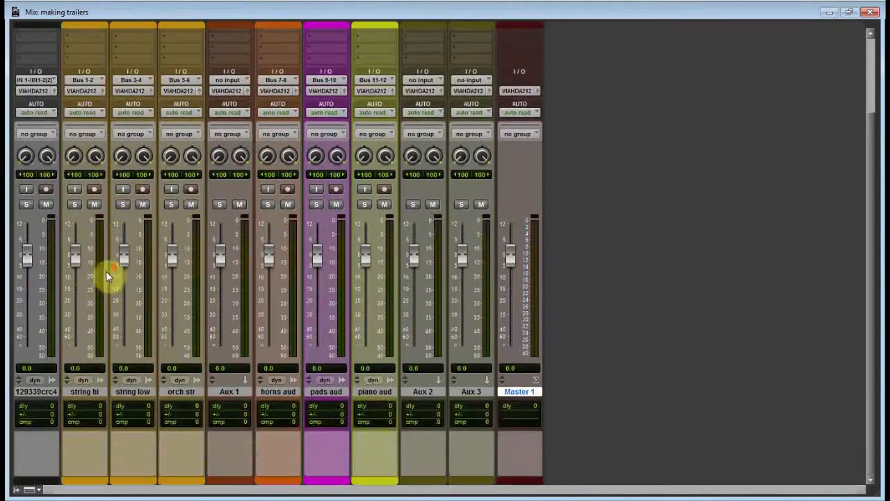
# Select the tracks from string hi through piano aud and add the multichannel EQ3 7-Band plug-in to the first insert of all of them
pyautogui.click(85, 392)
pyautogui.keyDown('shift'); pyautogui.click(363, 391); pyautogui.keyUp('shift')
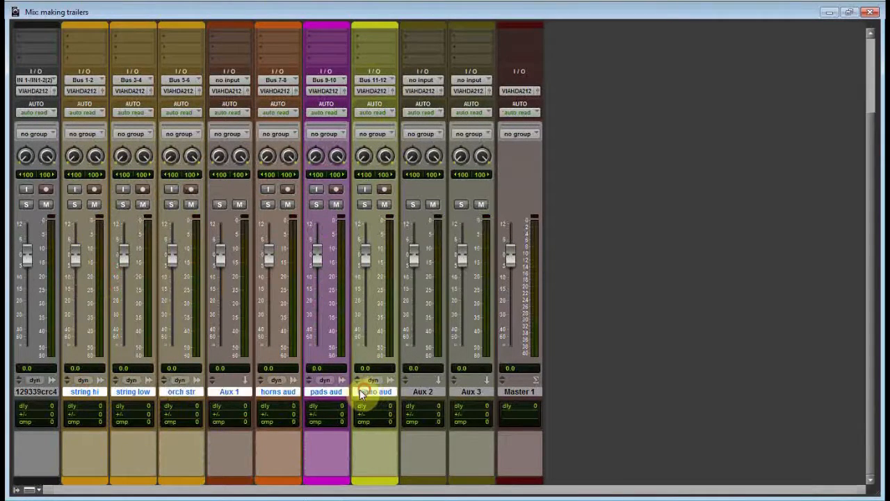
pyautogui.scroll(3, 143, 135)
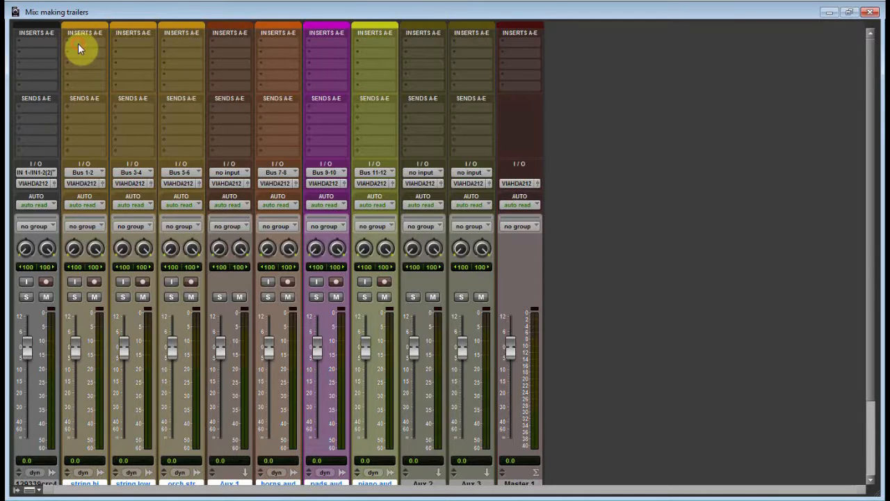
pyautogui.click(79, 47)
pyautogui.moveTo(182, 63)
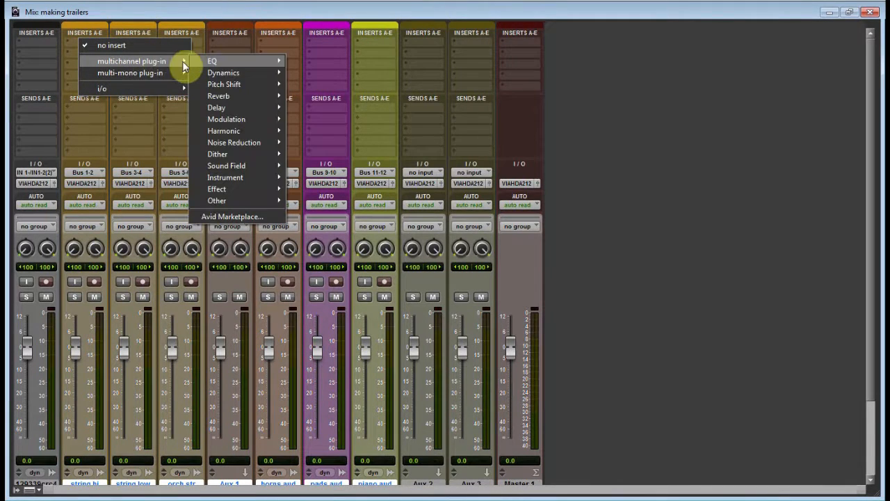
pyautogui.moveTo(233, 64)
pyautogui.keyDown('alt'); pyautogui.keyDown('shift'); pyautogui.click(352, 119); pyautogui.keyUp('shift'); pyautogui.keyUp('alt')
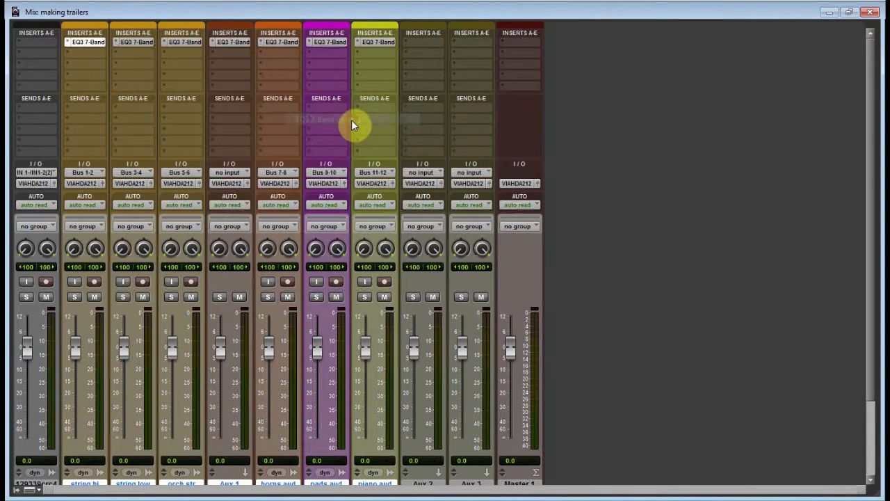
pyautogui.click(564, 71)
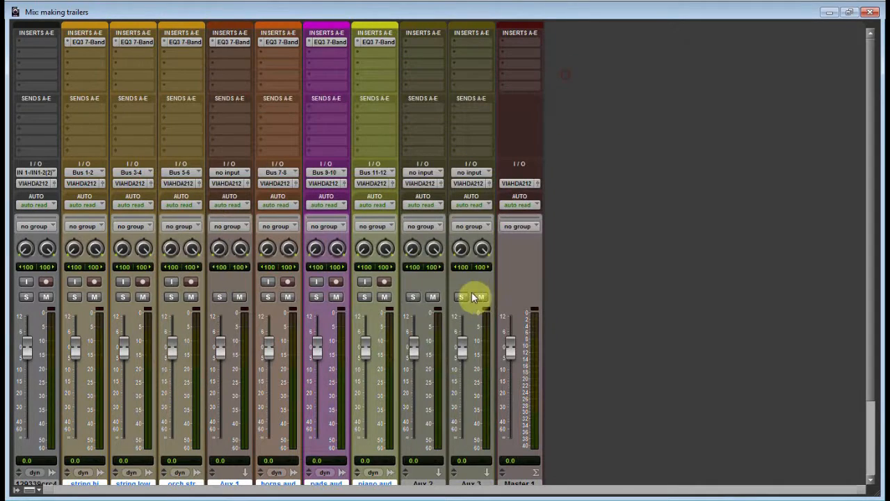
# Add the stereo Virtual Mix Rack plug-in to the first insert of Aux 2 and close its plug-in window
pyautogui.scroll(-3, 423, 258)
pyautogui.scroll(3, 423, 258)
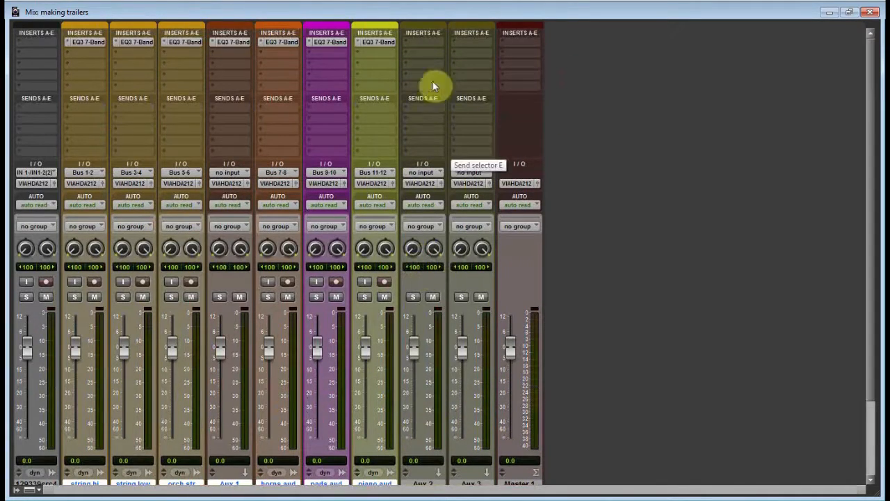
pyautogui.click(423, 42)
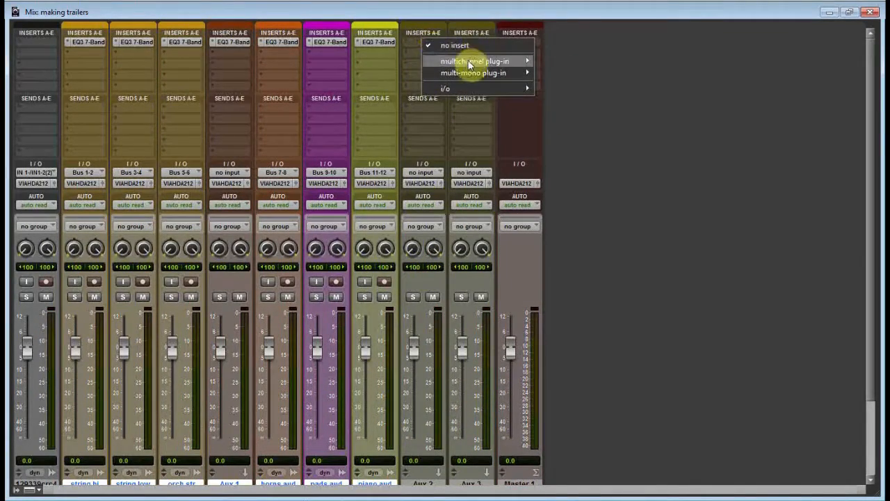
pyautogui.moveTo(469, 64)
pyautogui.moveTo(578, 60)
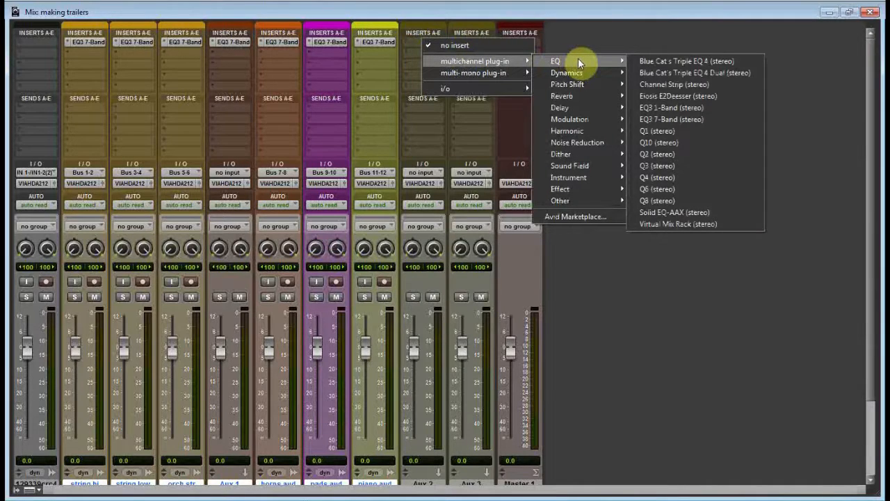
pyautogui.click(651, 224)
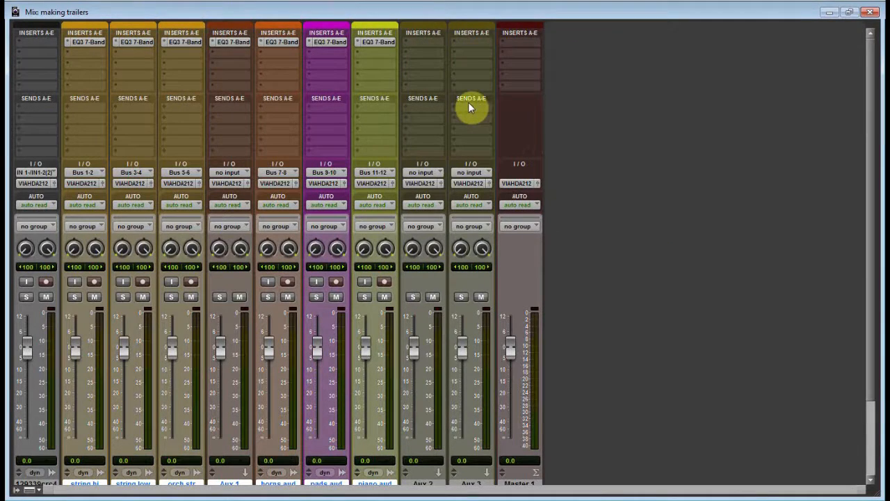
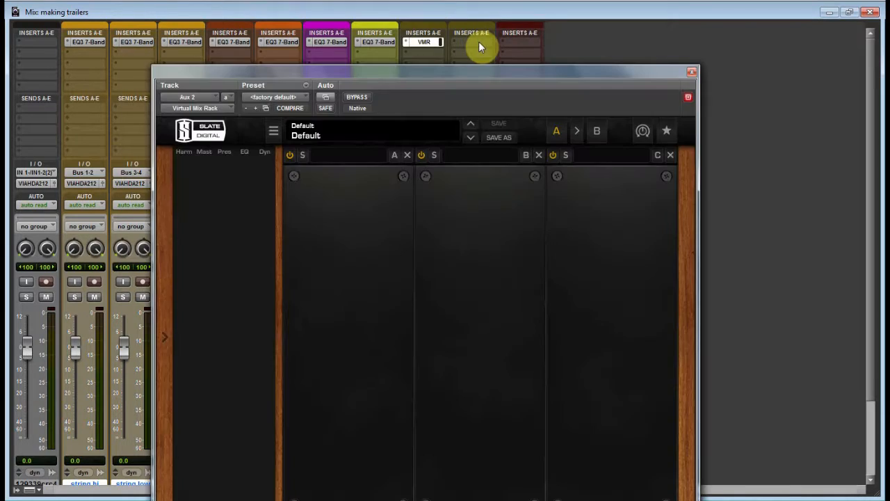
pyautogui.moveTo(442, 74); pyautogui.dragTo(433, 7)
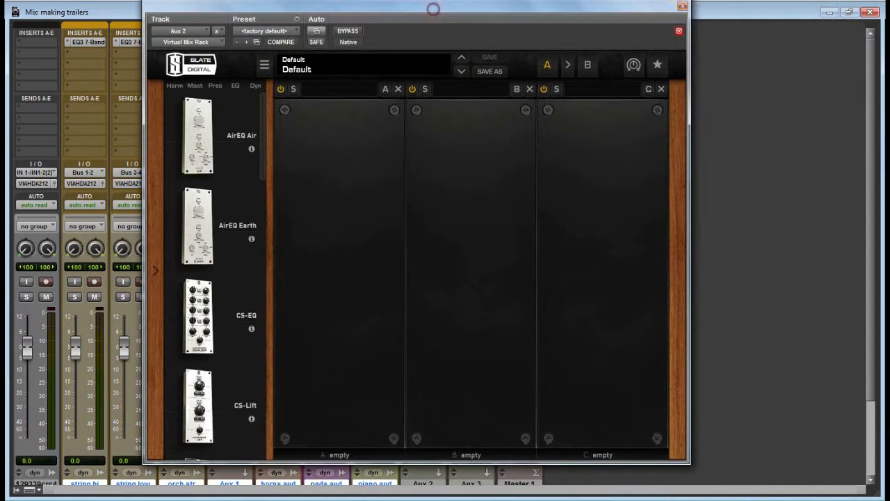
pyautogui.click(681, 7)
# Add the stereo VerbSuite Classics reverb to the first insert of Aux 3 and close its plug-in window
pyautogui.click(475, 41)
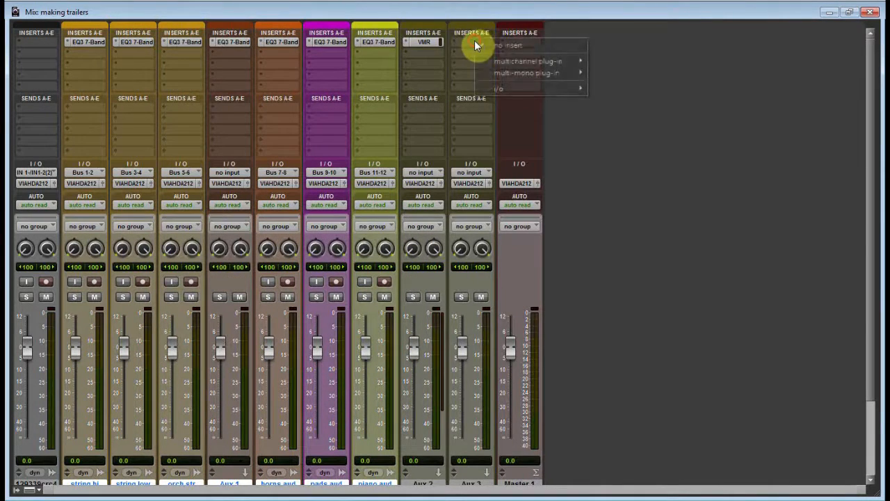
pyautogui.moveTo(503, 63)
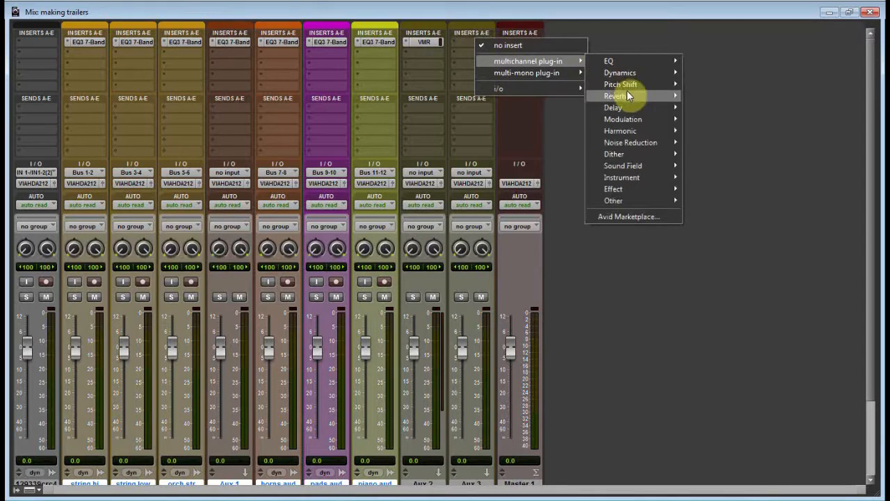
pyautogui.moveTo(677, 95)
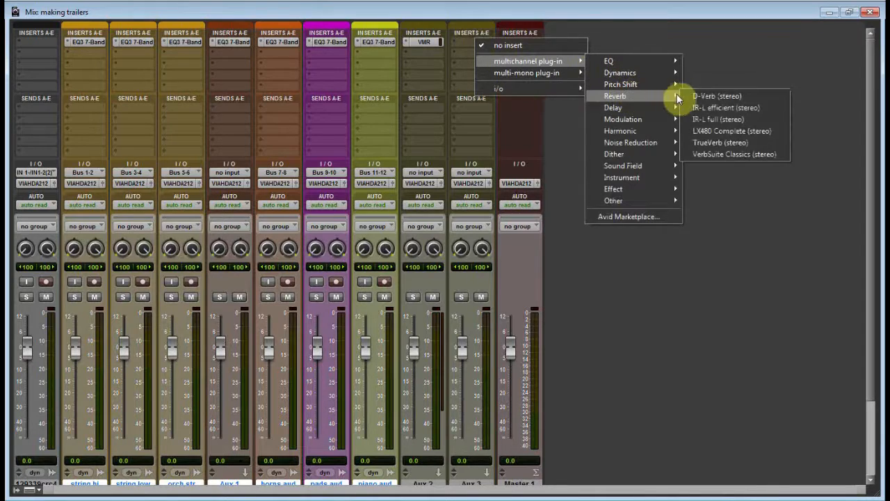
pyautogui.click(723, 156)
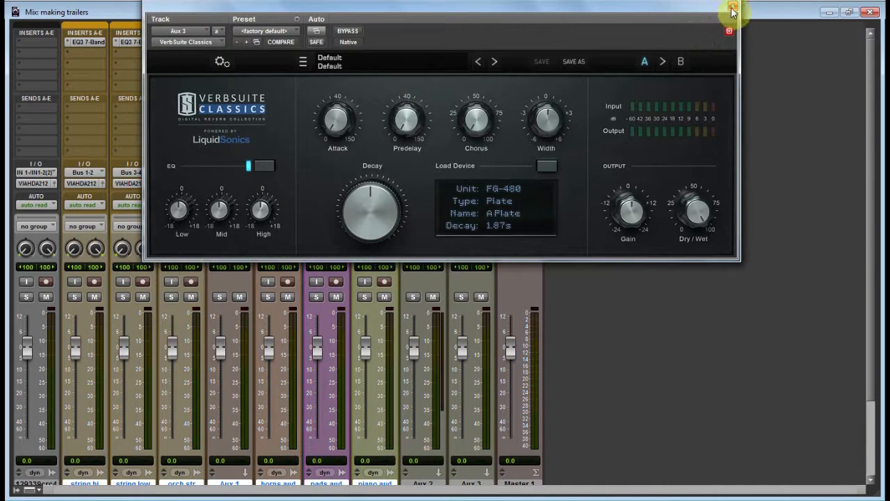
pyautogui.click(730, 8)
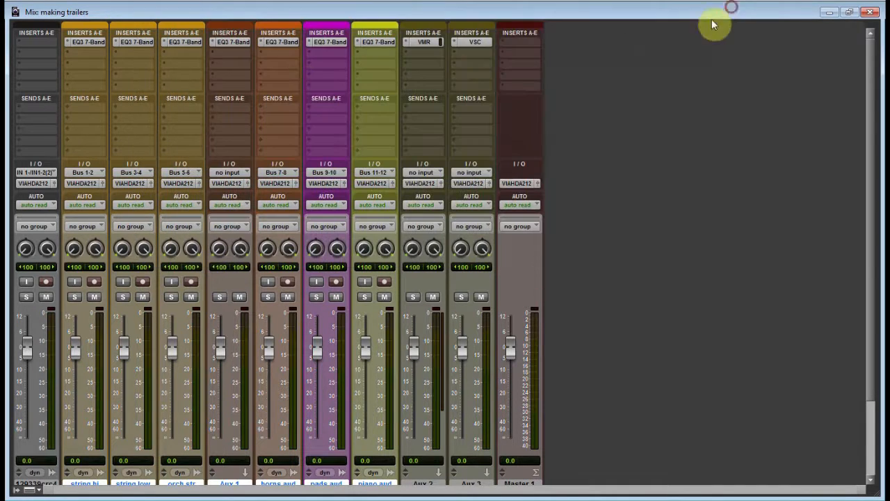
# Rename the Aux 1 track as "strin sub"
pyautogui.scroll(-3, 279, 156)
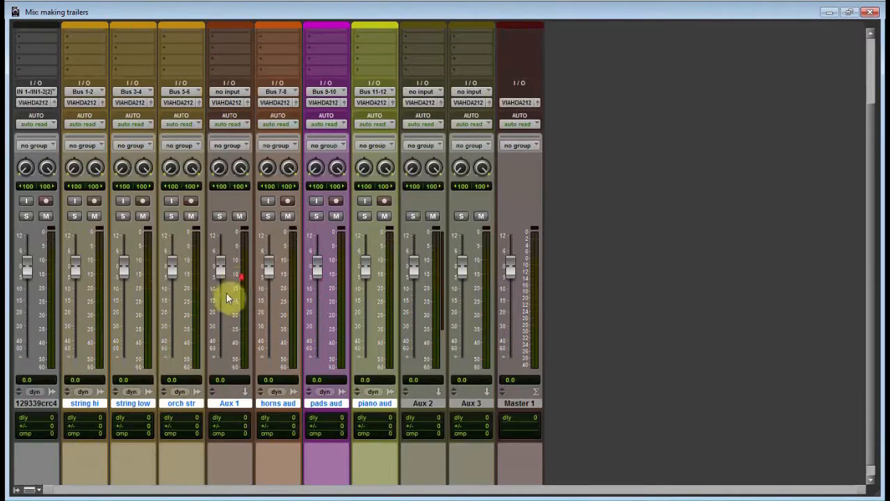
pyautogui.doubleClick(218, 403)
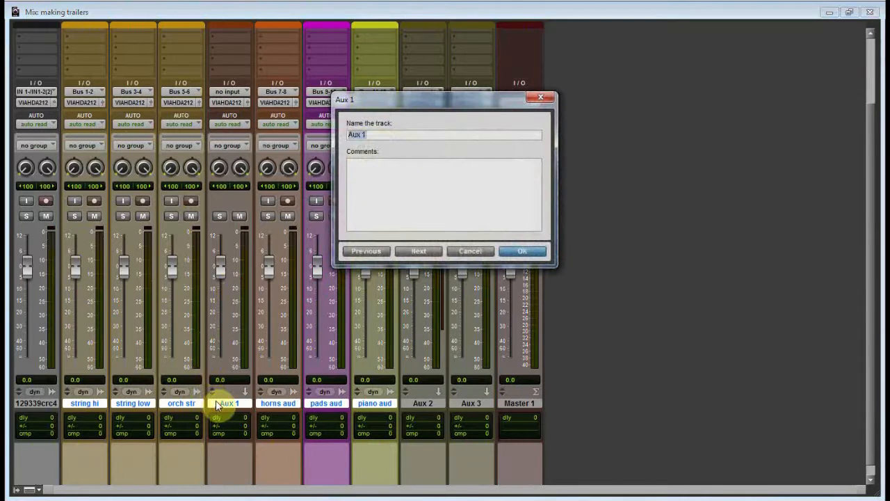
pyautogui.write('strin')
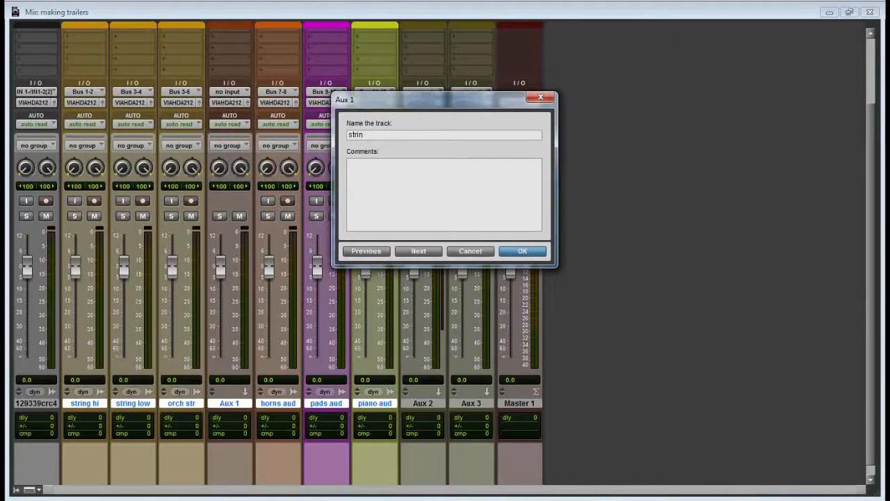
pyautogui.write(' sub')
pyautogui.press('Return')
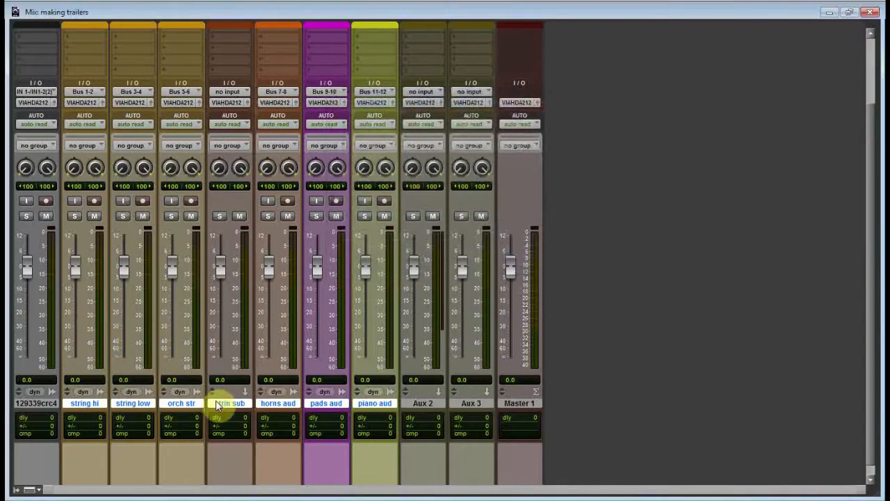
# Remove the EQ3 7-Band plug-in from the first insert of the strin sub track
pyautogui.scroll(3, 294, 410)
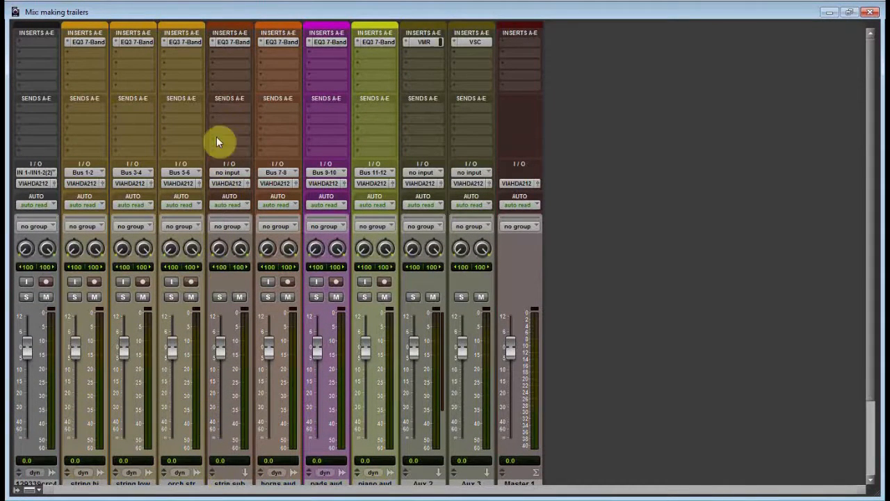
pyautogui.click(210, 46)
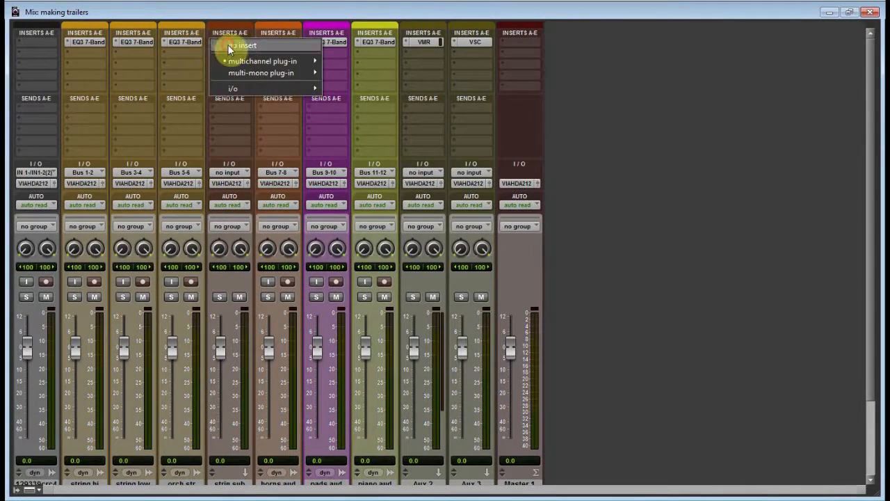
pyautogui.click(226, 41)
pyautogui.click(224, 39)
pyautogui.moveTo(335, 62)
pyautogui.click(719, 49)
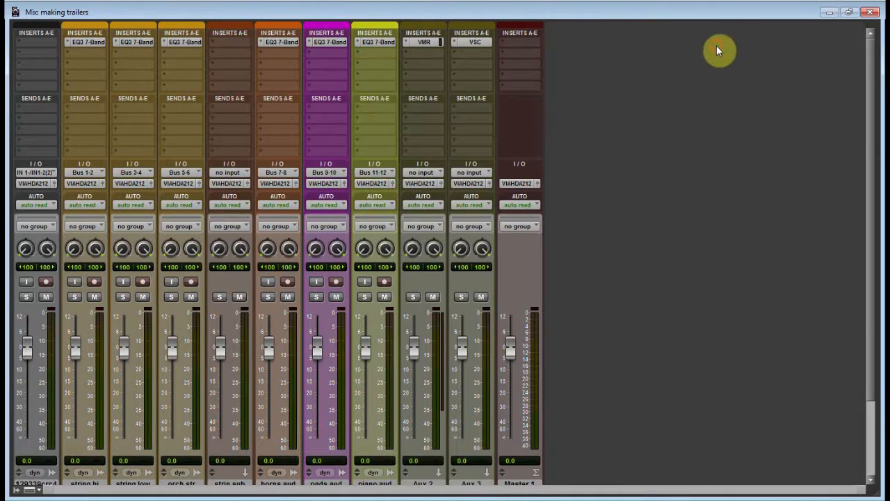
# Copy the VMR plug-in from the first insert of Aux 2 to the first insert of strin sub
pyautogui.click(428, 41)
pyautogui.click(682, 6)
pyautogui.moveTo(418, 45); pyautogui.dragTo(221, 41)
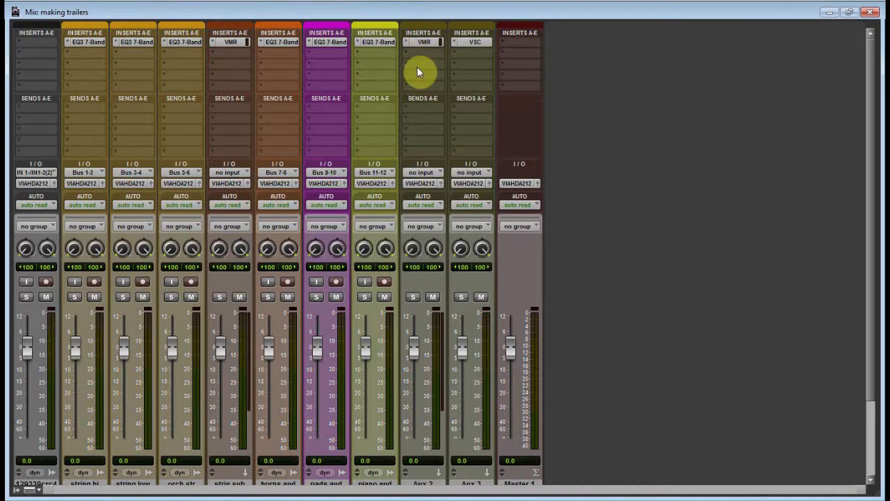
# Create one new stereo Aux Input track in samples after the Master 1 track
pyautogui.scroll(-2, 365, 188)
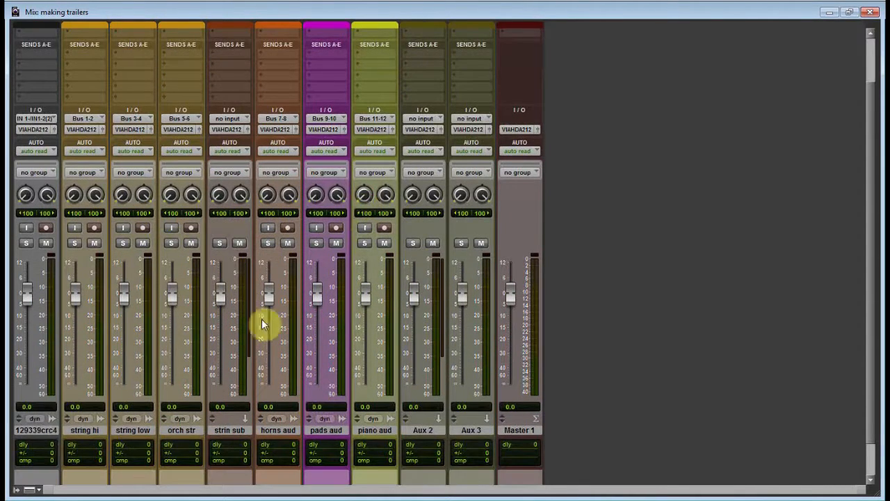
pyautogui.scroll(2, 263, 324)
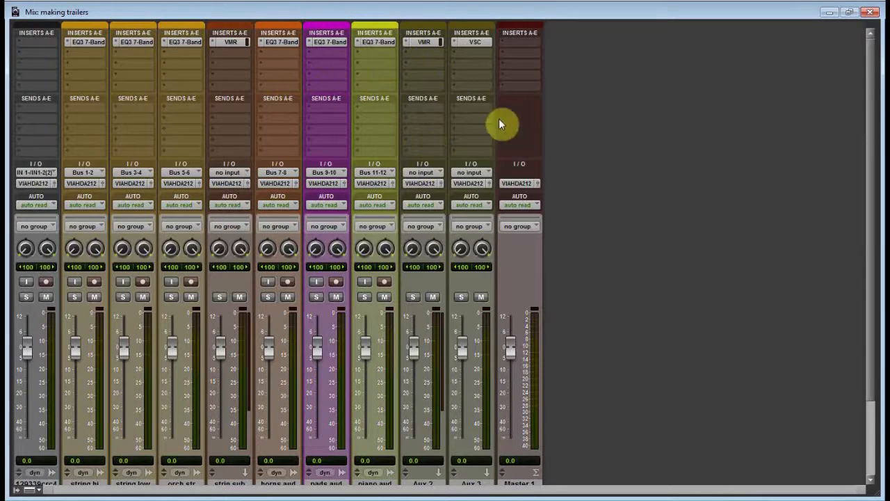
pyautogui.scroll(-3, 569, 104)
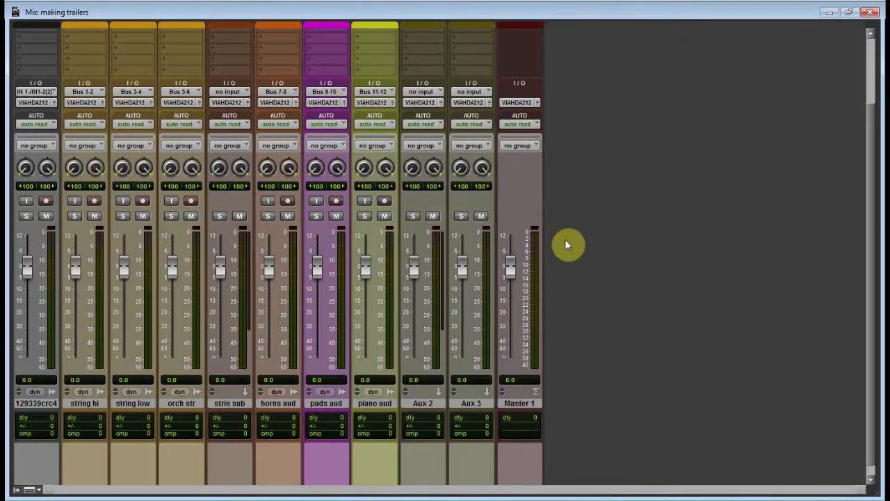
pyautogui.click(518, 404)
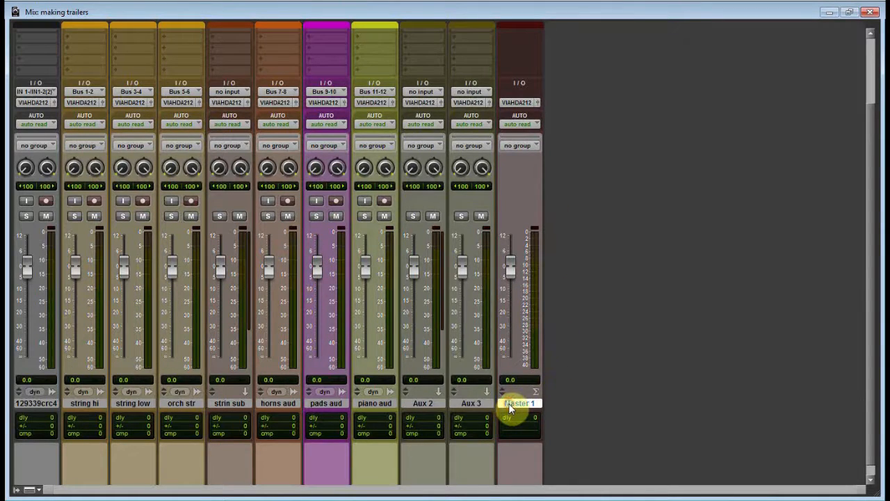
pyautogui.hotkey('ctrl', 'shift', 'n')
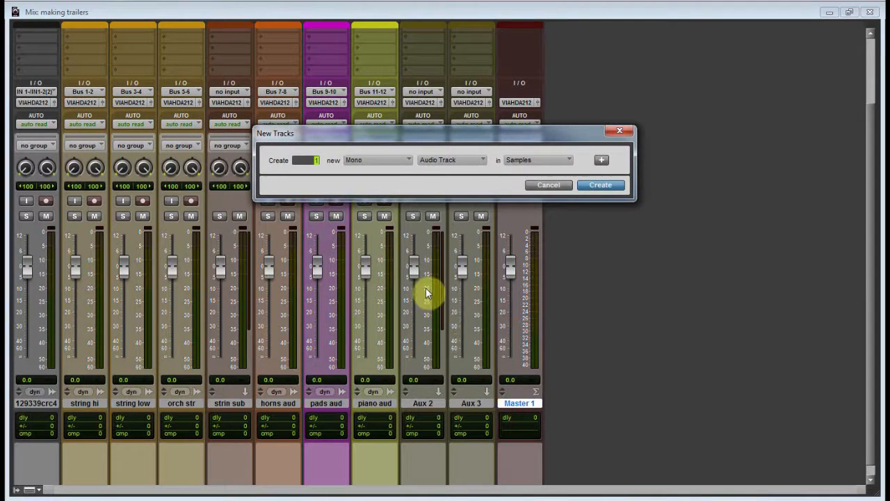
pyautogui.click(396, 161)
pyautogui.click(414, 175)
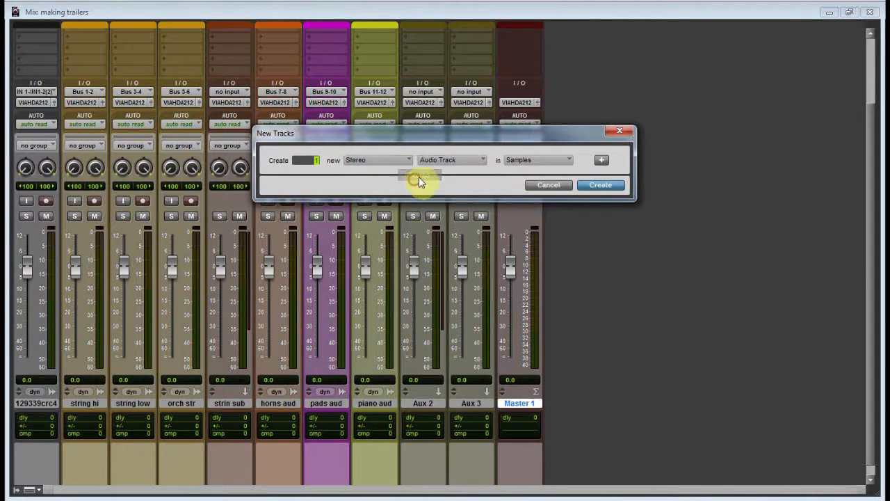
pyautogui.click(445, 160)
pyautogui.click(453, 173)
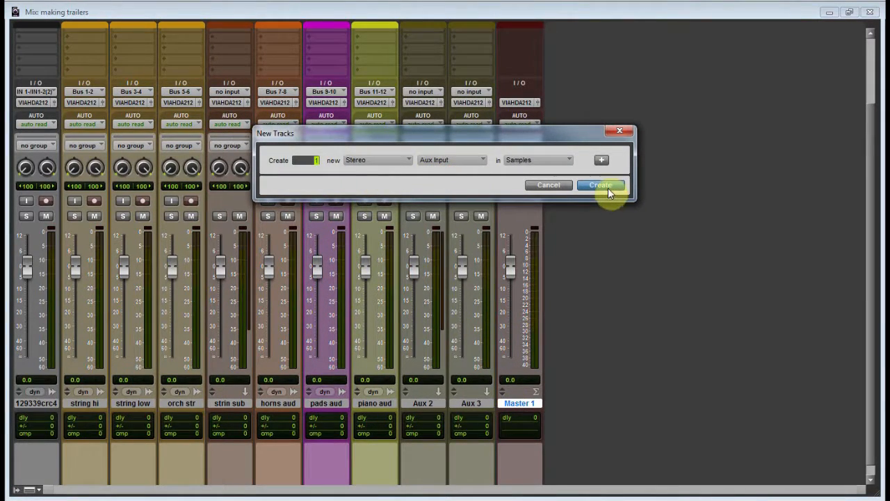
pyautogui.click(608, 189)
# Colour the new Aux 1 track dark red to match the Master 1 track
pyautogui.scroll(-1, 627, 294)
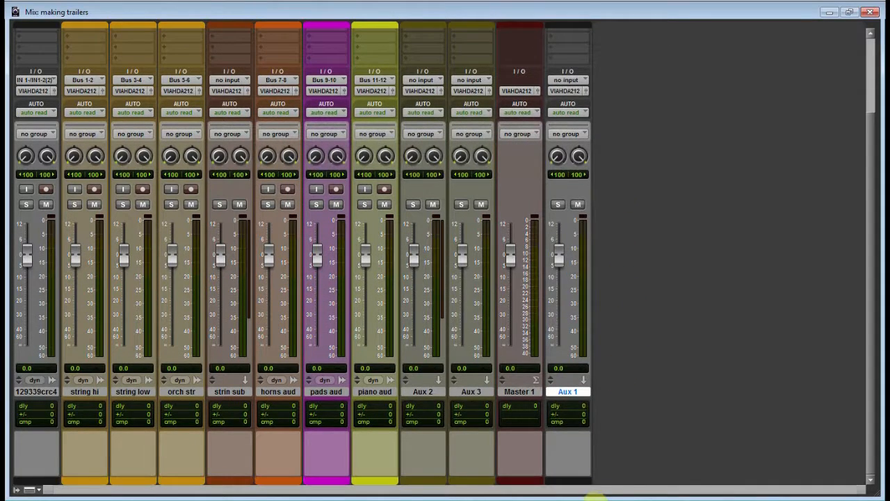
pyautogui.doubleClick(571, 481)
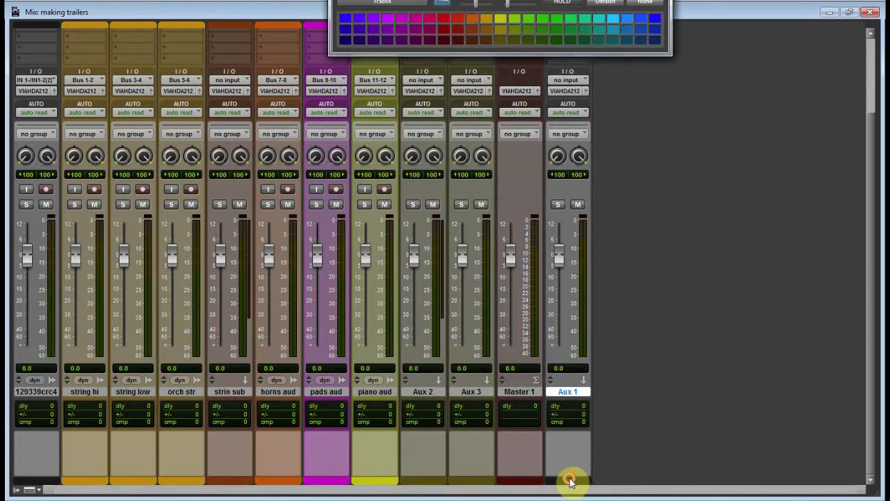
pyautogui.click(444, 40)
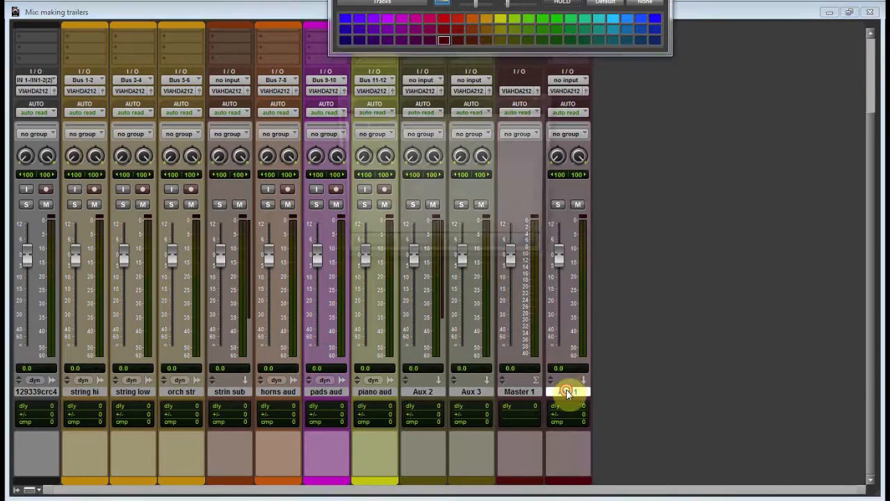
# Rename the new dark red aux track as "M submix"
pyautogui.doubleClick(566, 391)
pyautogui.write('M sunb')
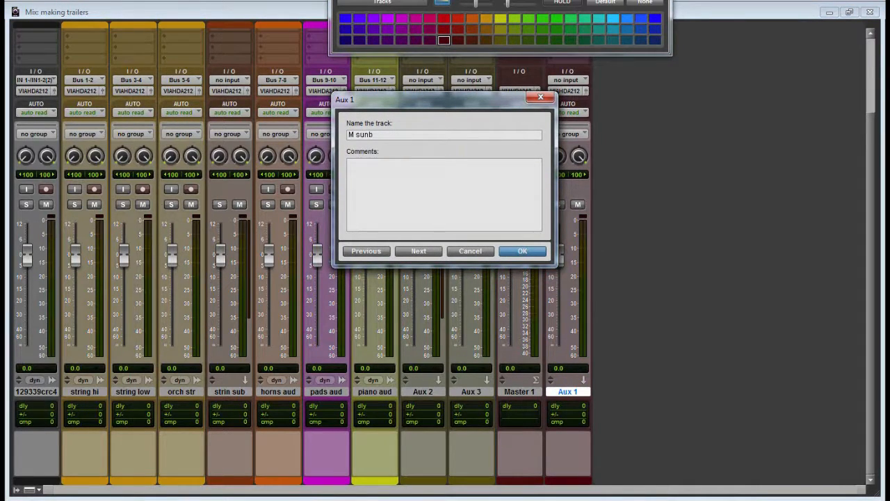
pyautogui.press('BackSpace')
pyautogui.press('BackSpace')
pyautogui.write('bmix')
pyautogui.press('Return')
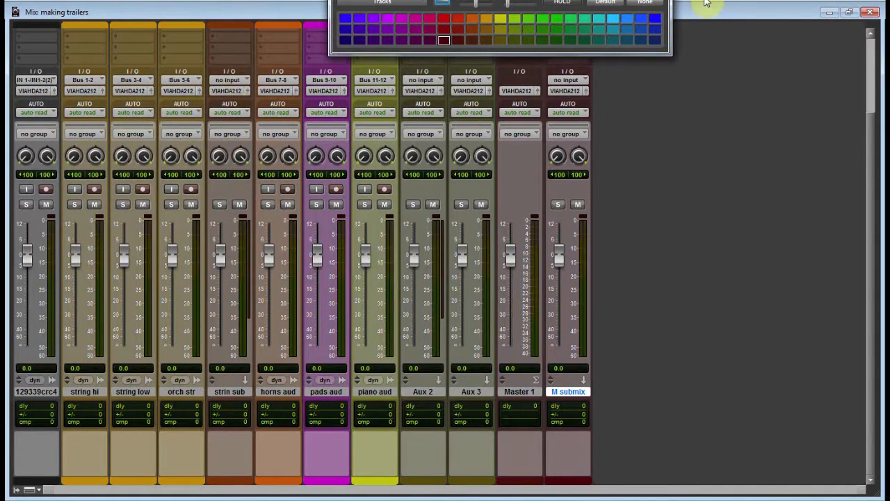
pyautogui.scroll(3, 527, 315)
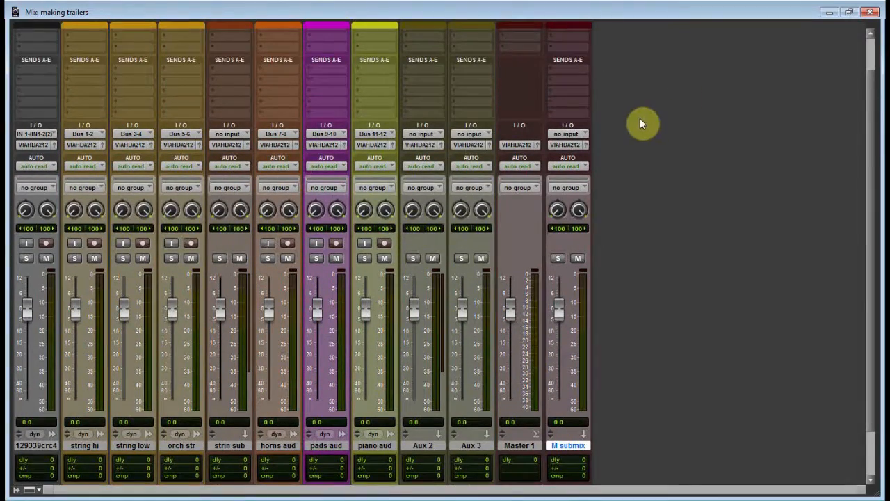
pyautogui.scroll(-3, 624, 129)
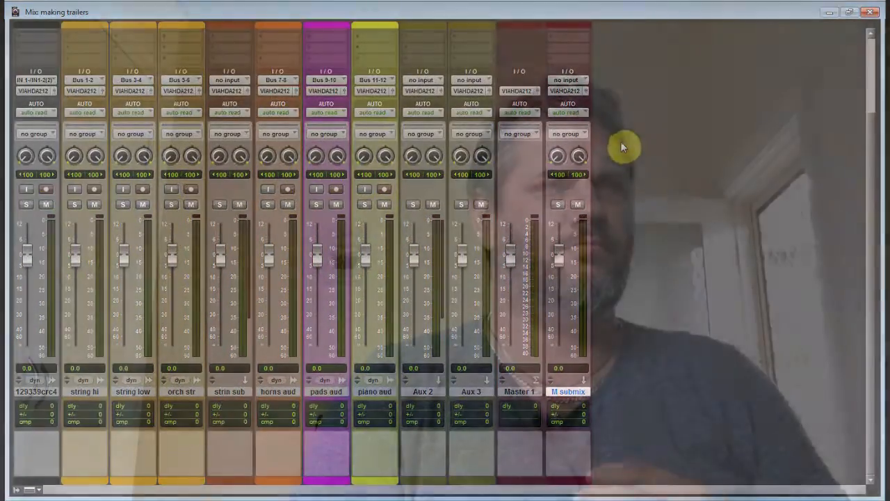